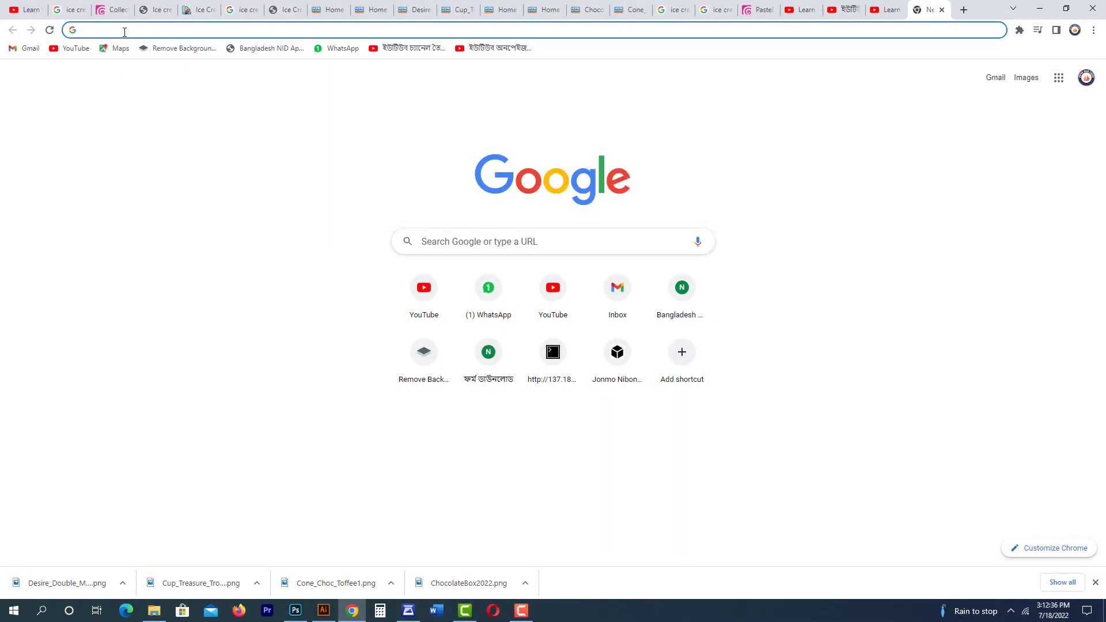
- Run a Google search for 'ice cream' and switch to the Images results
{"action": "type", "text": "ic"}
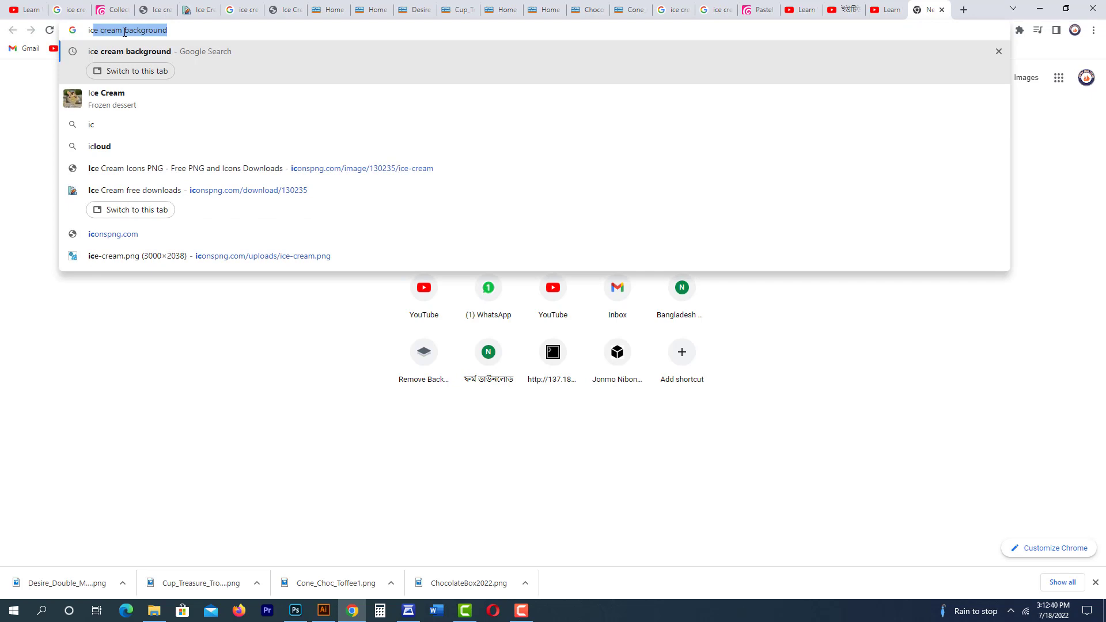
{"action": "type", "text": "e cream background"}
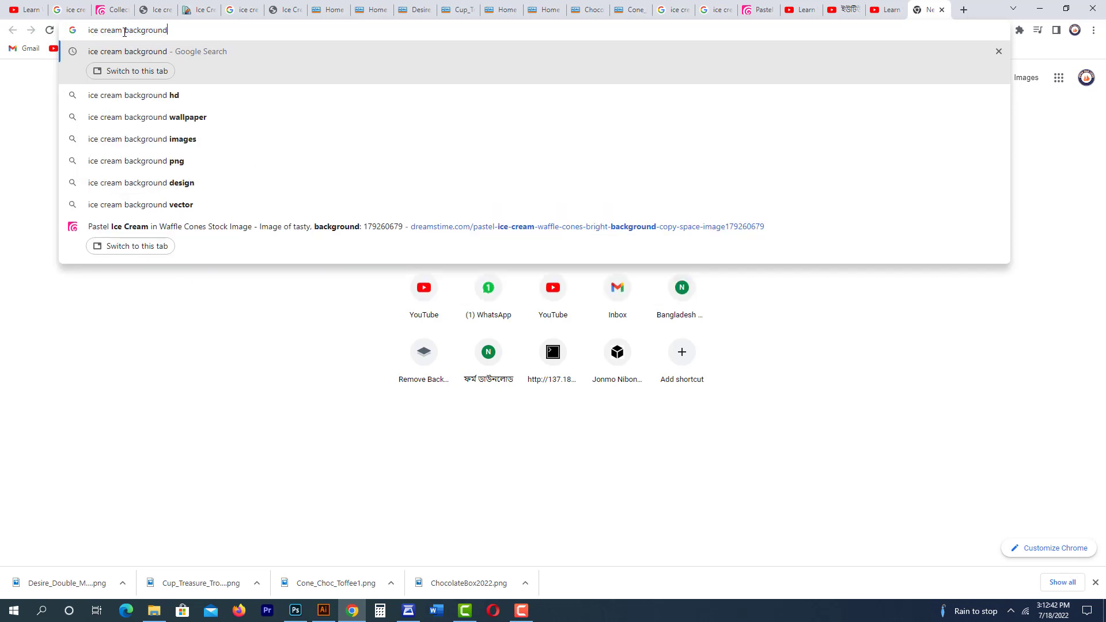
{"action": "key", "text": "BackSpace"}
{"action": "key", "text": "BackSpace"}
{"action": "key", "text": "BackSpace"}
{"action": "key", "text": "BackSpace"}
{"action": "key", "text": "BackSpace"}
{"action": "key", "text": "BackSpace"}
{"action": "key", "text": "BackSpace"}
{"action": "key", "text": "BackSpace"}
{"action": "key", "text": "BackSpace"}
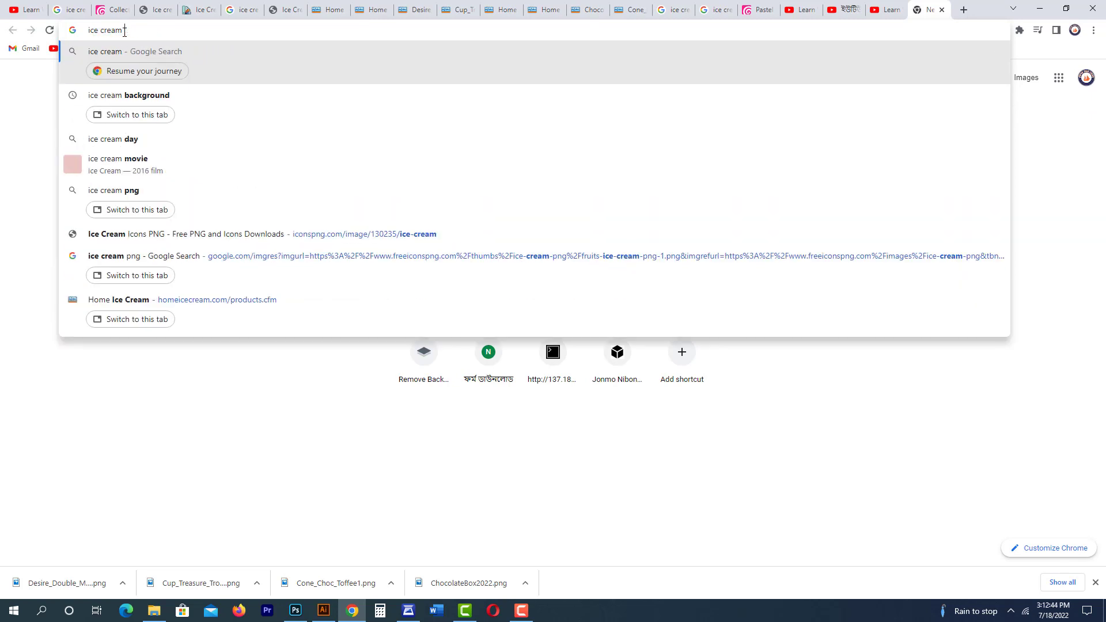
{"action": "key", "text": "Return"}
{"action": "left_click", "coordinate": [180, 127]}
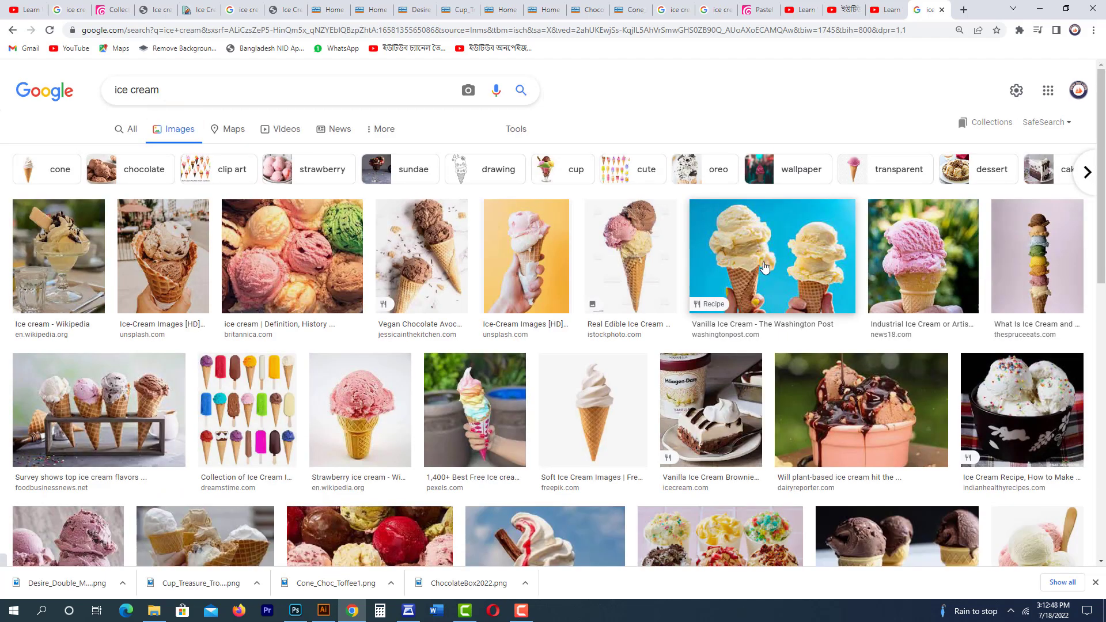
- Change the image search to the 'ice cream png' suggestion
{"action": "scroll", "coordinate": [760, 268], "scroll_direction": "down", "scroll_amount": 1}
{"action": "left_click", "coordinate": [180, 79]}
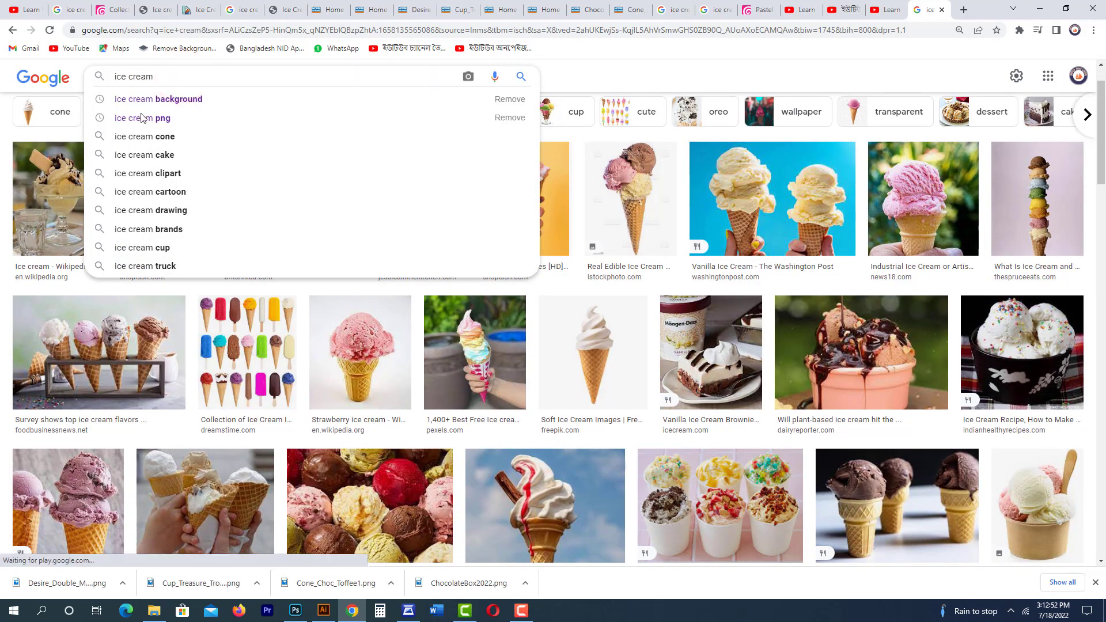
{"action": "left_click", "coordinate": [153, 121]}
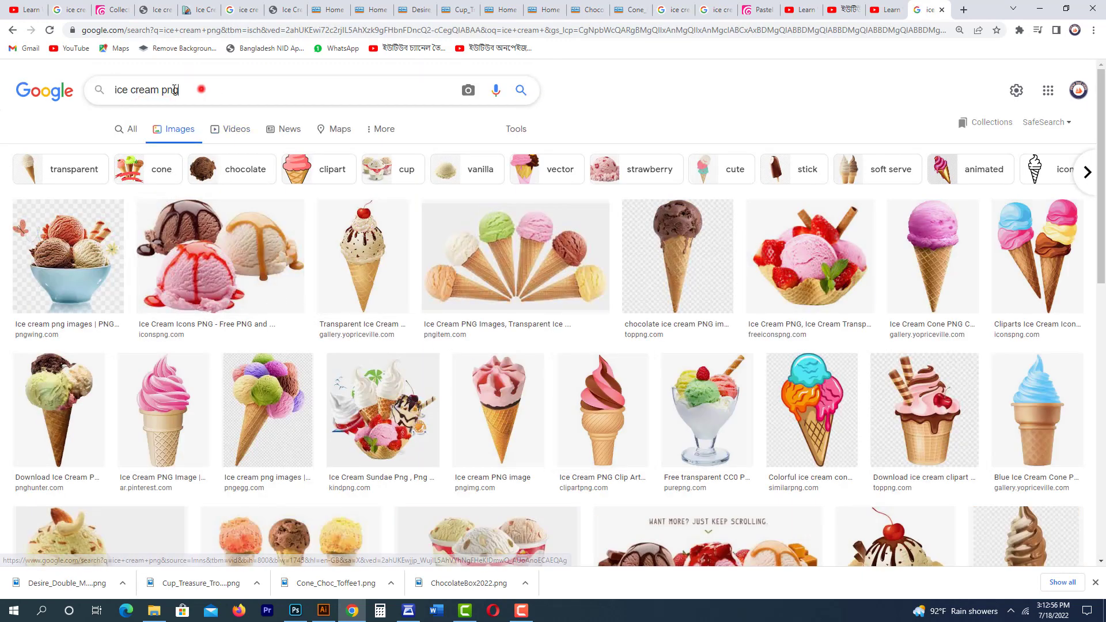
{"action": "left_click", "coordinate": [197, 89]}
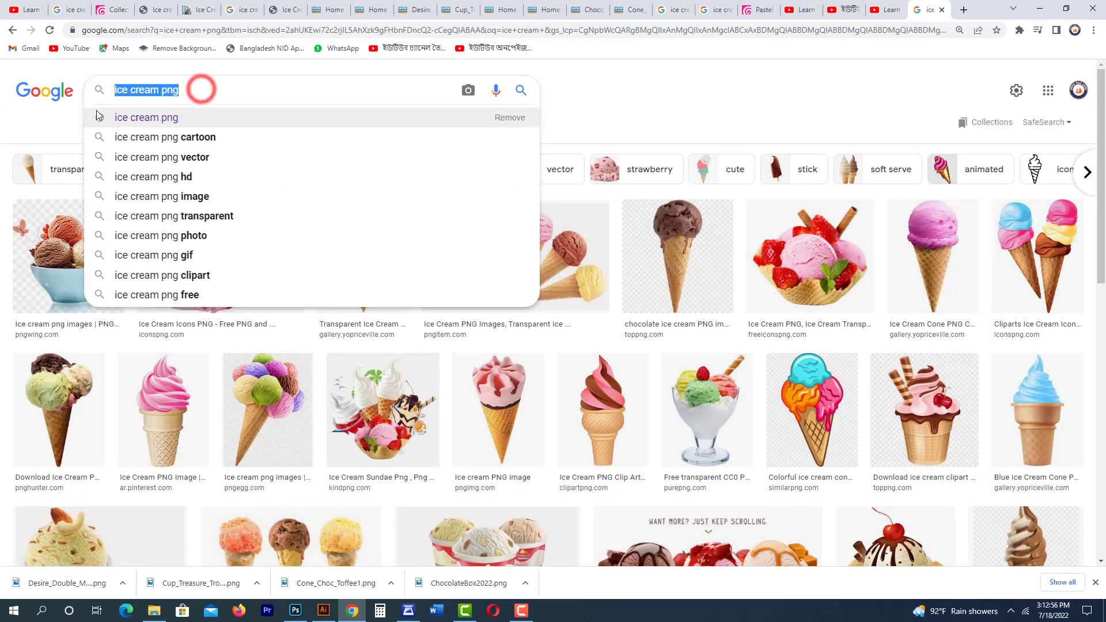
{"action": "left_click", "coordinate": [211, 88]}
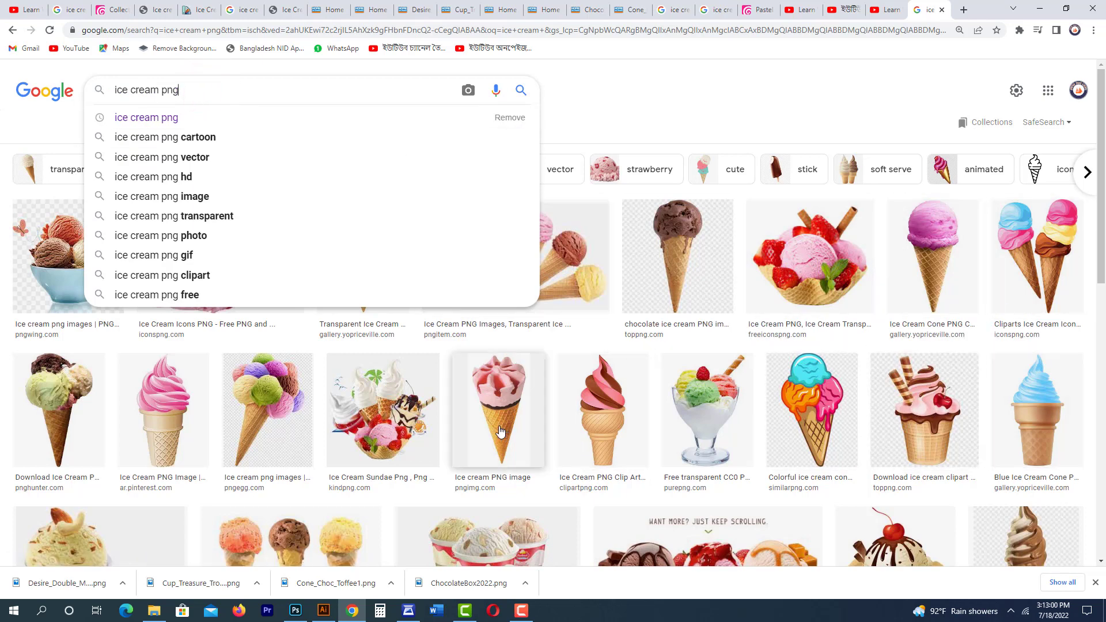
- Preview the sundae and scoops images, then open the Ice Cream & Sundaes related image
{"action": "left_click", "coordinate": [407, 416]}
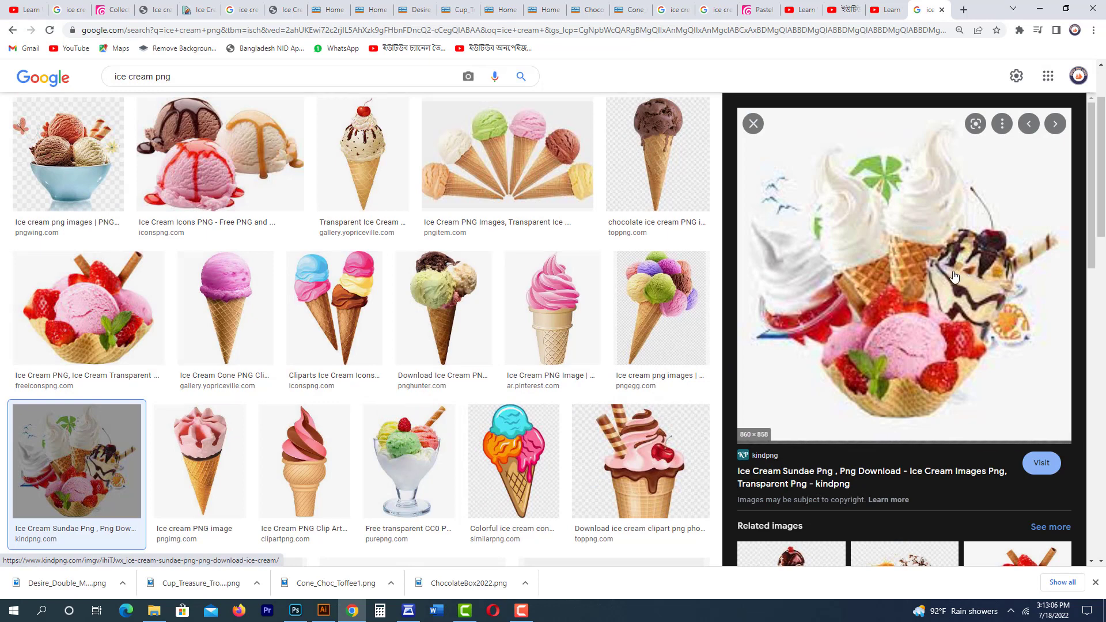
{"action": "left_click", "coordinate": [210, 159]}
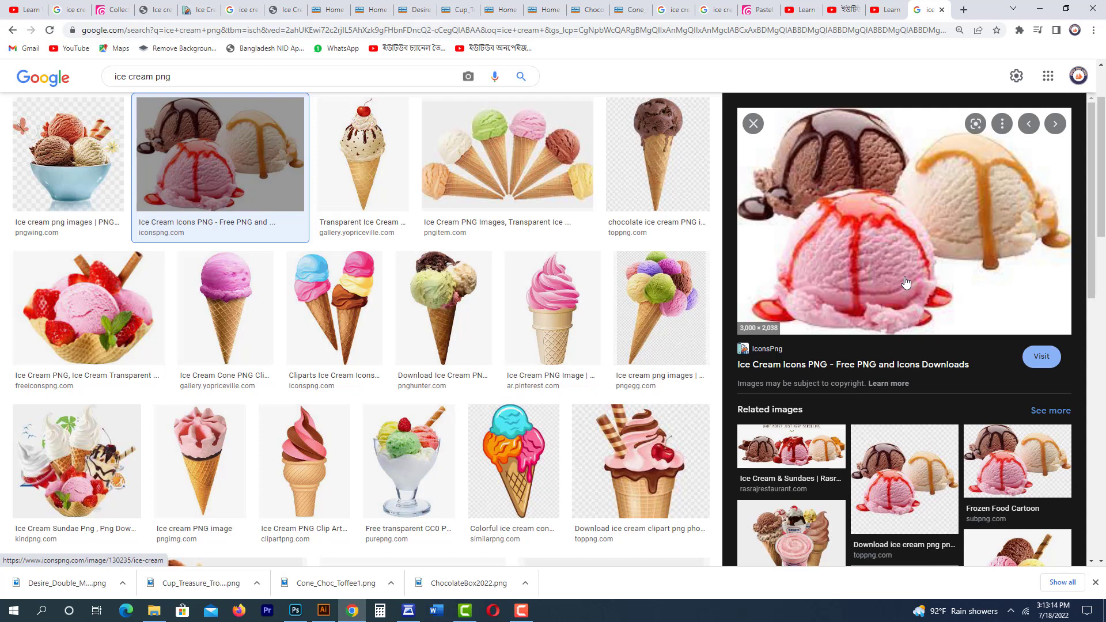
{"action": "scroll", "coordinate": [906, 282], "scroll_direction": "down", "scroll_amount": 1}
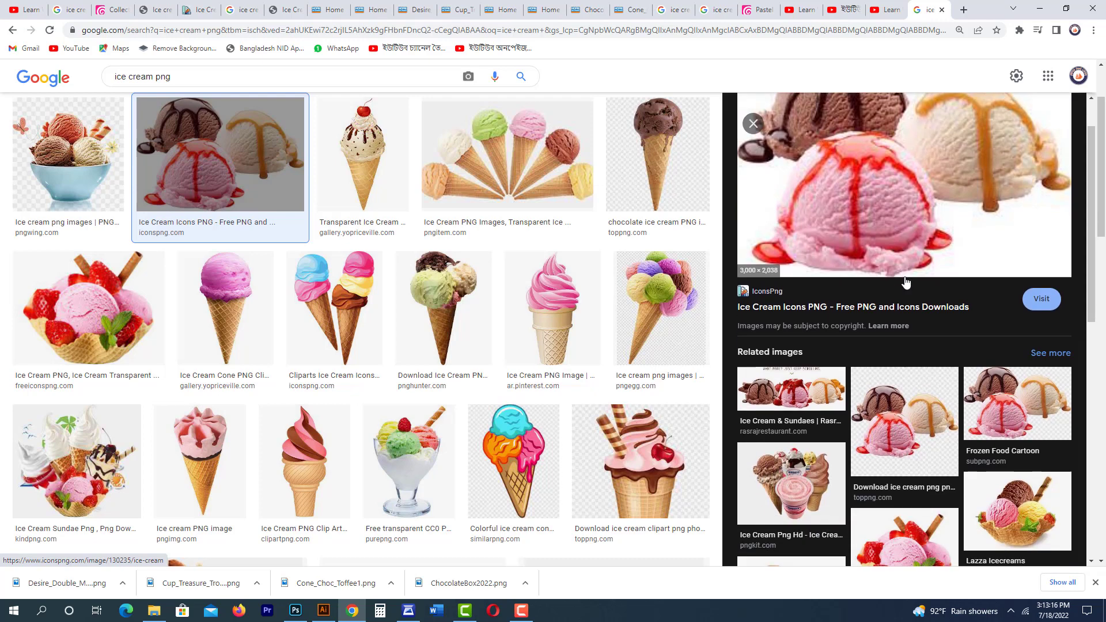
{"action": "scroll", "coordinate": [906, 283], "scroll_direction": "down", "scroll_amount": 2}
{"action": "left_click", "coordinate": [798, 280]}
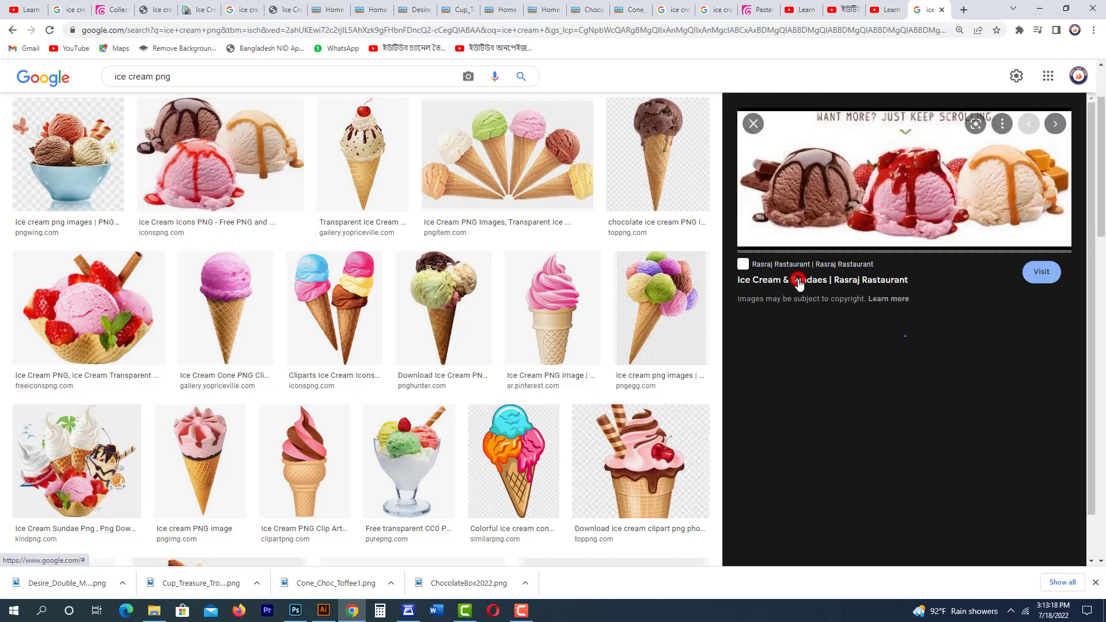
- Save the previewed ice cream scoops image to the computer
{"action": "right_click", "coordinate": [876, 206]}
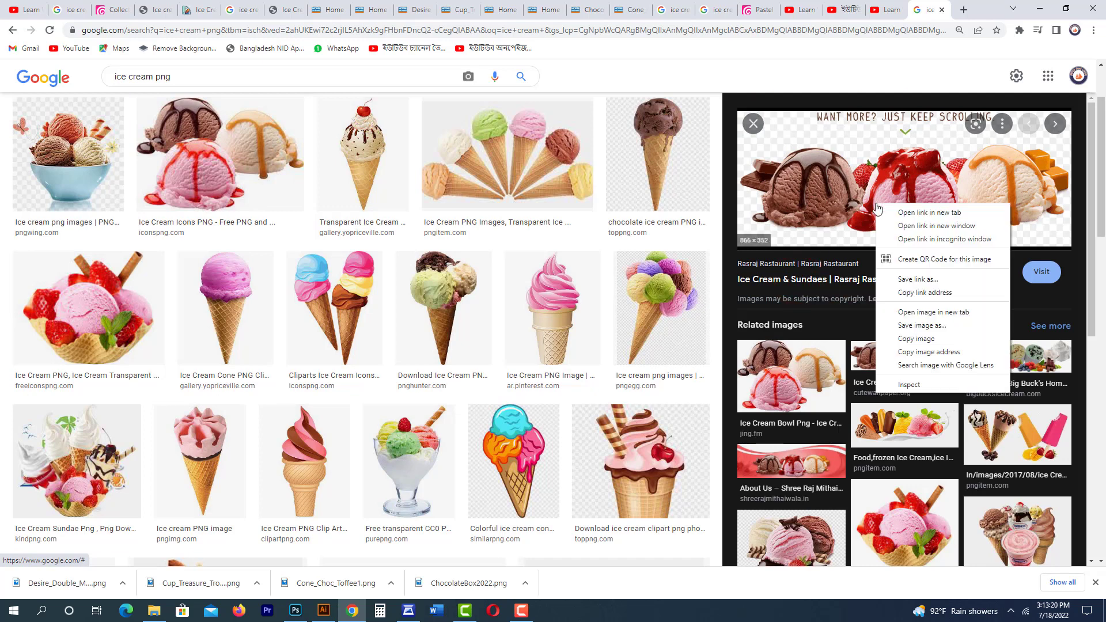
{"action": "left_click", "coordinate": [923, 339]}
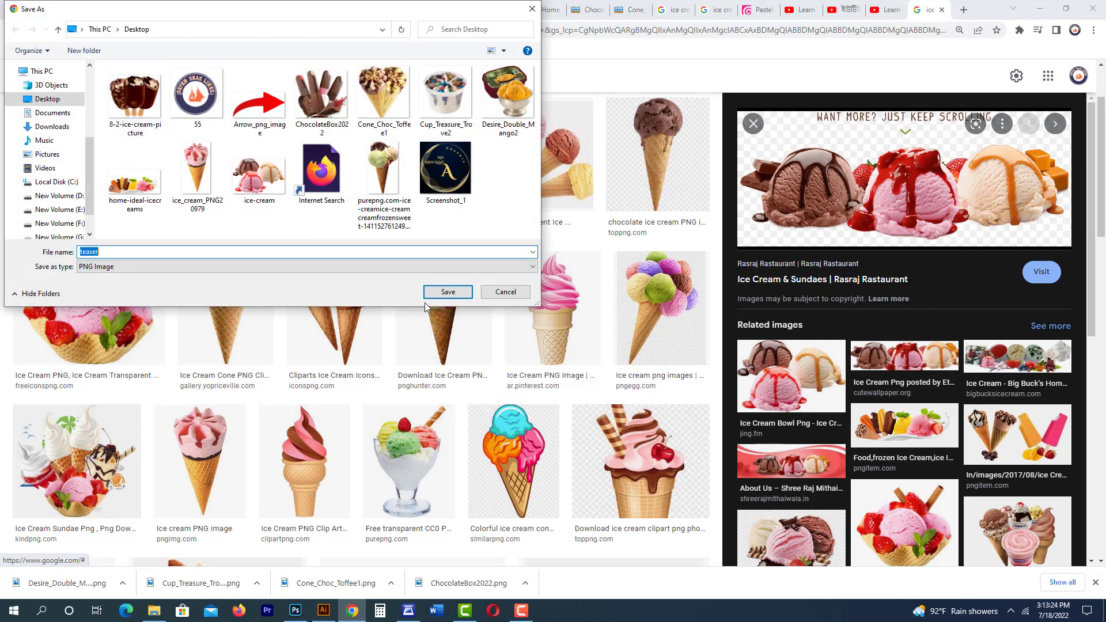
{"action": "left_click", "coordinate": [438, 301]}
{"action": "scroll", "coordinate": [461, 334], "scroll_direction": "down", "scroll_amount": 3}
{"action": "scroll", "coordinate": [460, 334], "scroll_direction": "down", "scroll_amount": 2}
- Save the three-cone image as ice_cream_PNG20983 on the Desktop
{"action": "left_click", "coordinate": [447, 340]}
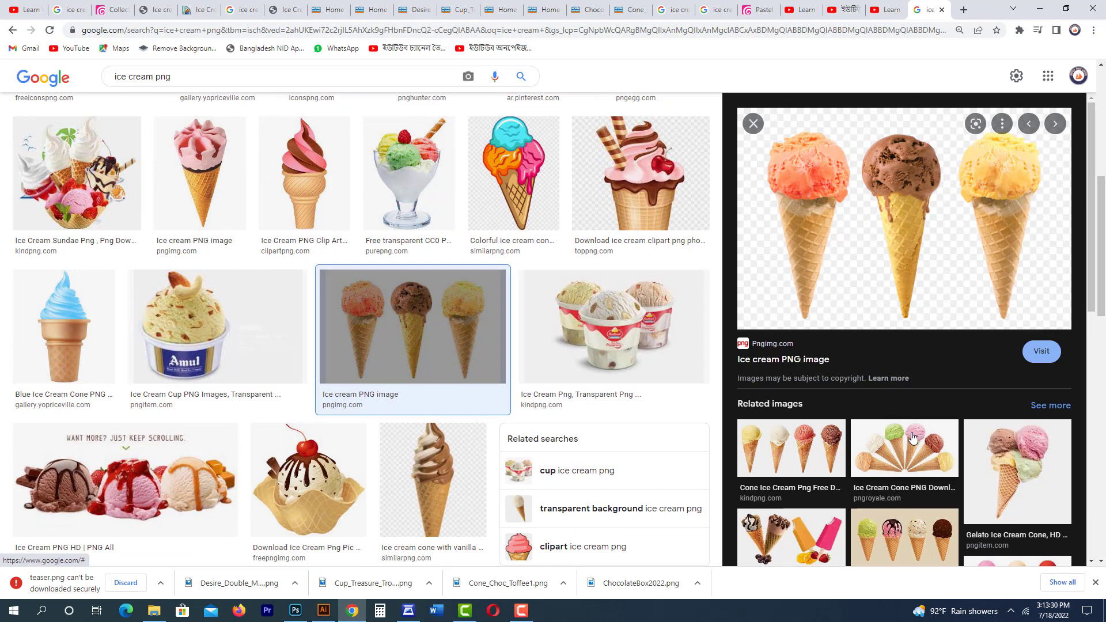
{"action": "right_click", "coordinate": [903, 266]}
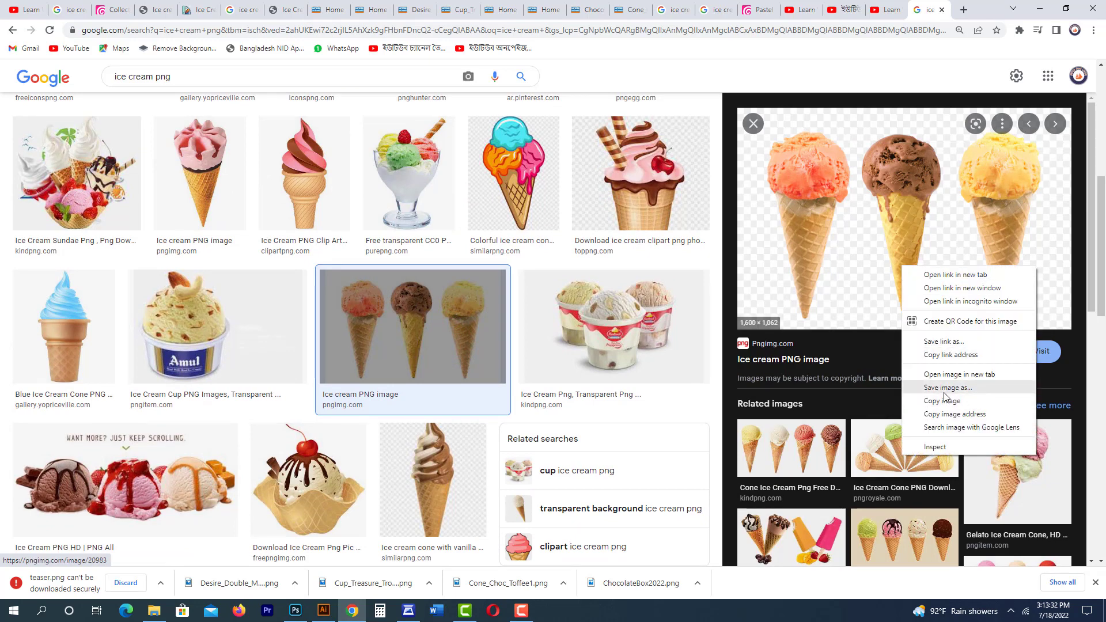
{"action": "left_click", "coordinate": [945, 392]}
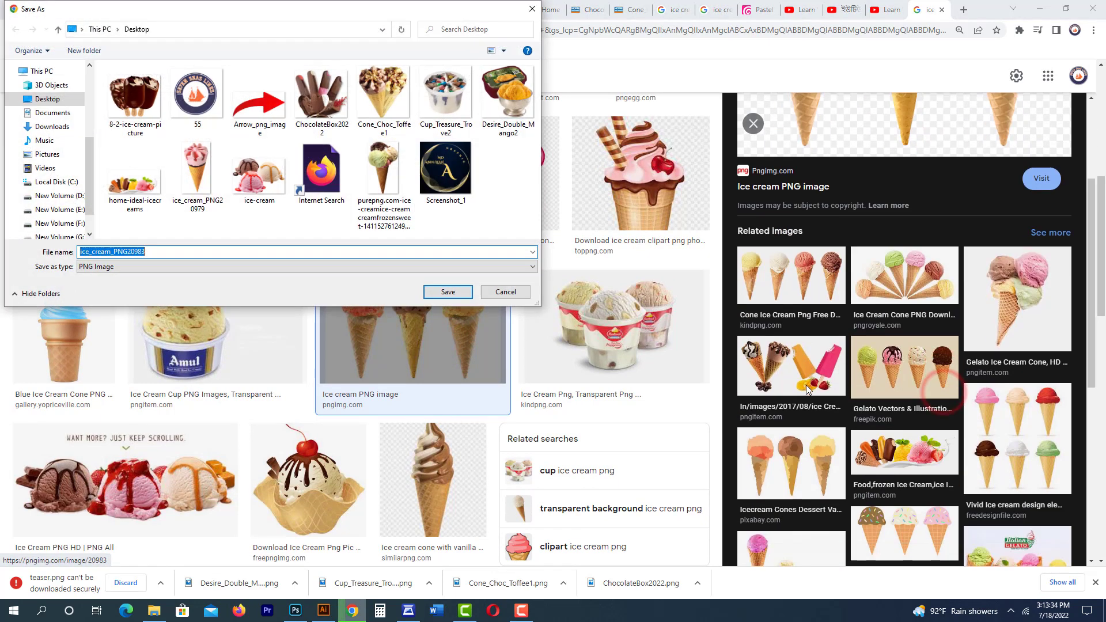
{"action": "left_click", "coordinate": [447, 292]}
{"action": "scroll", "coordinate": [920, 417], "scroll_direction": "down", "scroll_amount": 4}
{"action": "scroll", "coordinate": [920, 417], "scroll_direction": "down", "scroll_amount": 3}
{"action": "scroll", "coordinate": [415, 300], "scroll_direction": "down", "scroll_amount": 5}
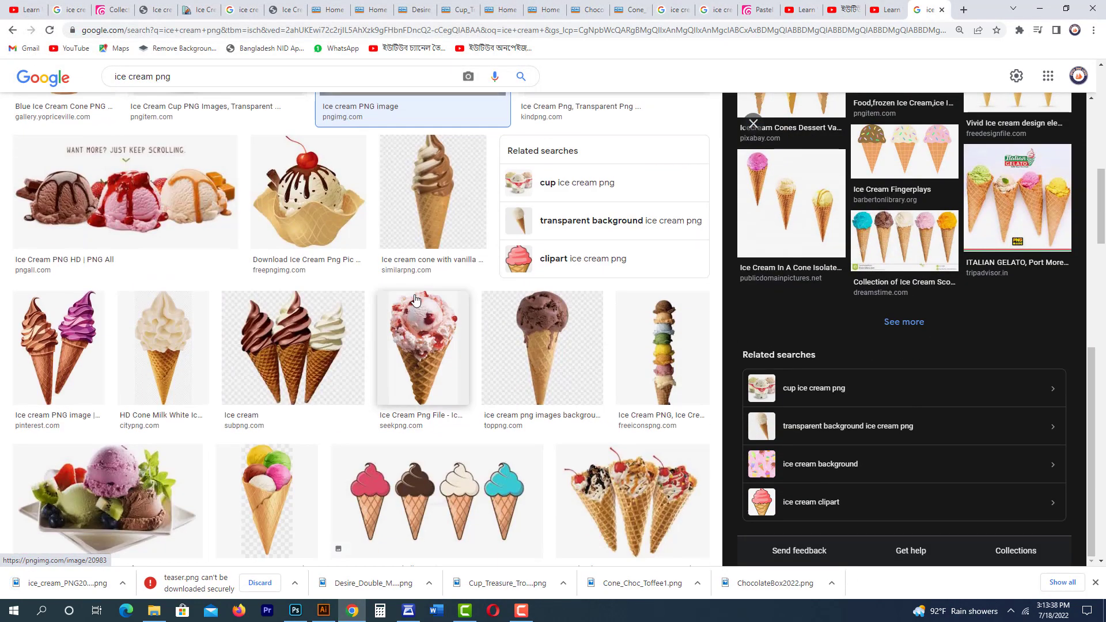
{"action": "scroll", "coordinate": [415, 299], "scroll_direction": "down", "scroll_amount": 5}
- Save the ice cream plate image, then close the large preview
{"action": "left_click", "coordinate": [162, 235]}
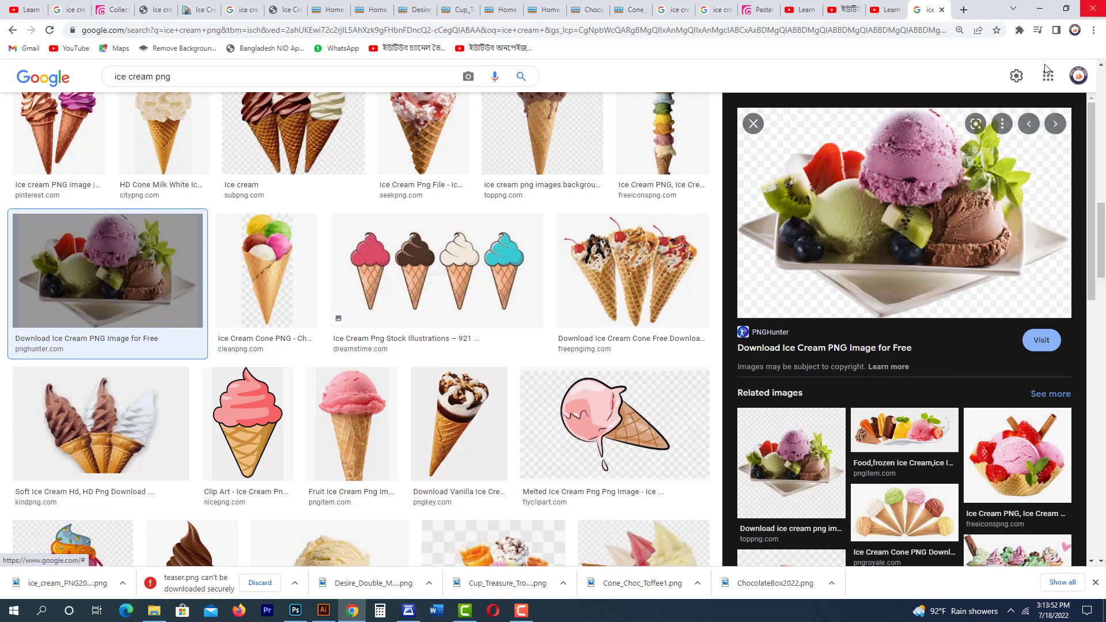
{"action": "right_click", "coordinate": [892, 145]}
{"action": "left_click", "coordinate": [931, 265]}
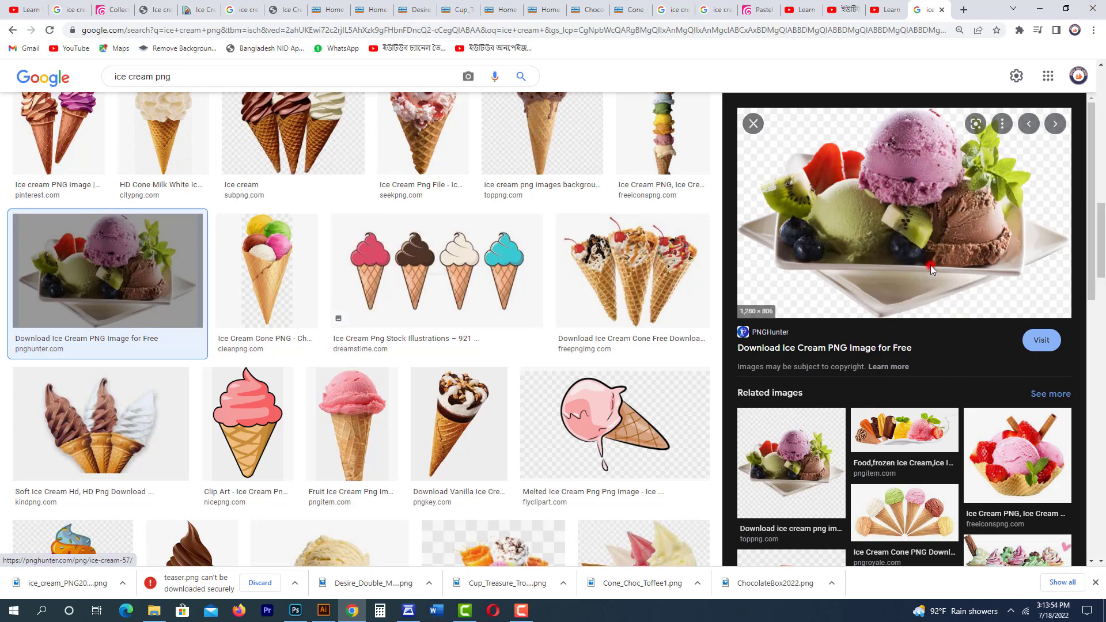
{"action": "left_click", "coordinate": [462, 298]}
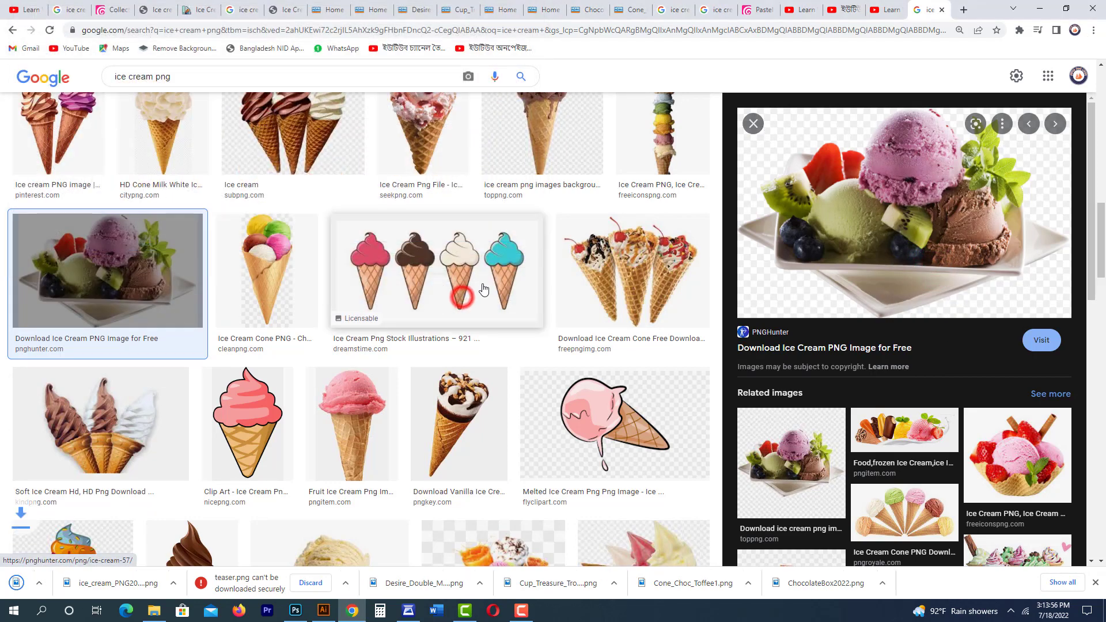
{"action": "scroll", "coordinate": [461, 293], "scroll_direction": "down", "scroll_amount": 2}
{"action": "left_click", "coordinate": [748, 137]}
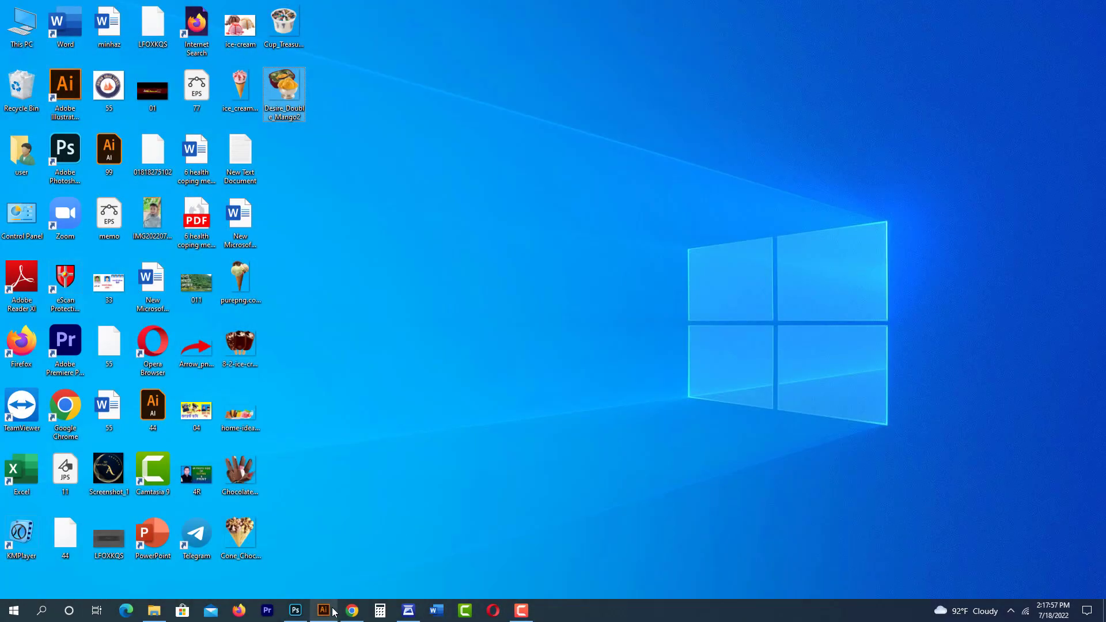
- Create a 5.4 in × 2.3 in rectangle beside the artboard and select it
{"action": "left_click", "coordinate": [325, 611]}
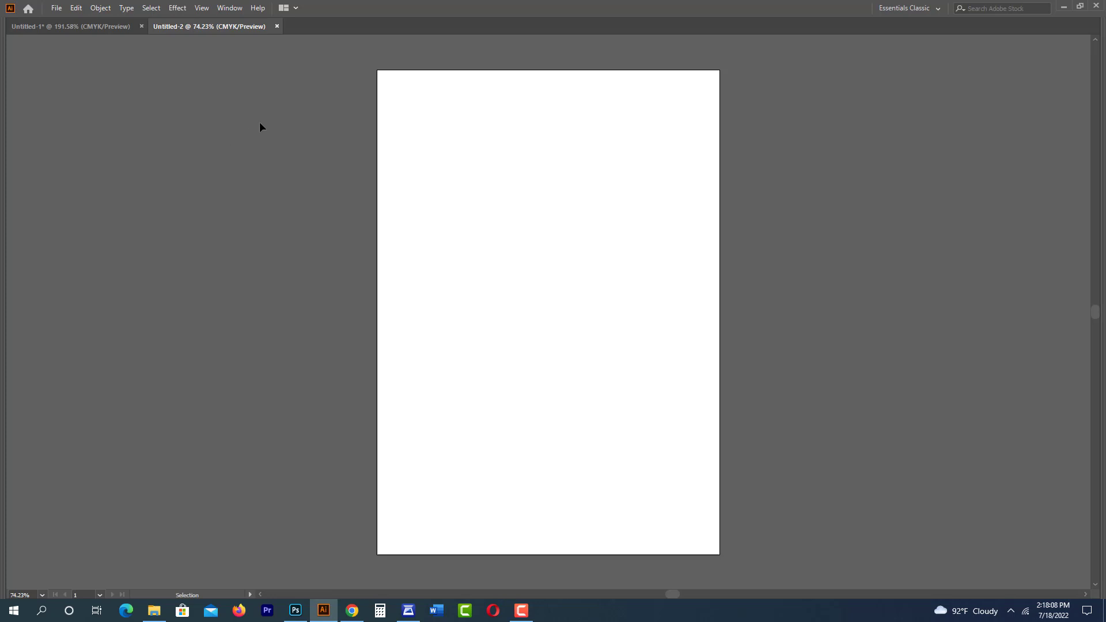
{"action": "key", "text": "Tab"}
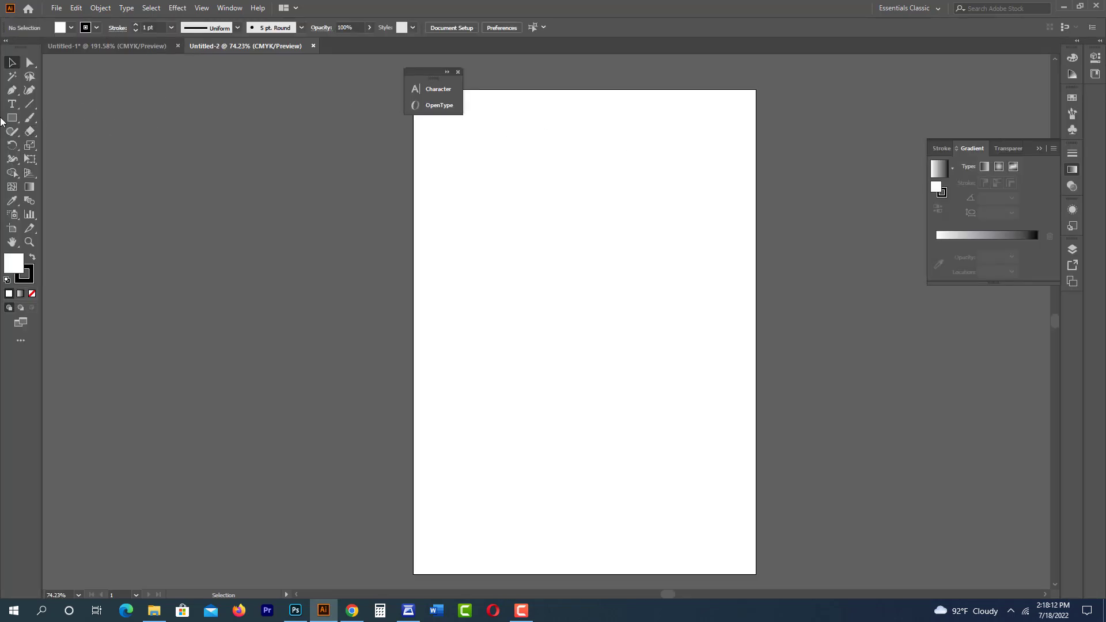
{"action": "left_click", "coordinate": [12, 118]}
{"action": "left_click_drag", "start_coordinate": [728, 308], "coordinate": [403, 311]}
{"action": "left_click", "coordinate": [555, 288]}
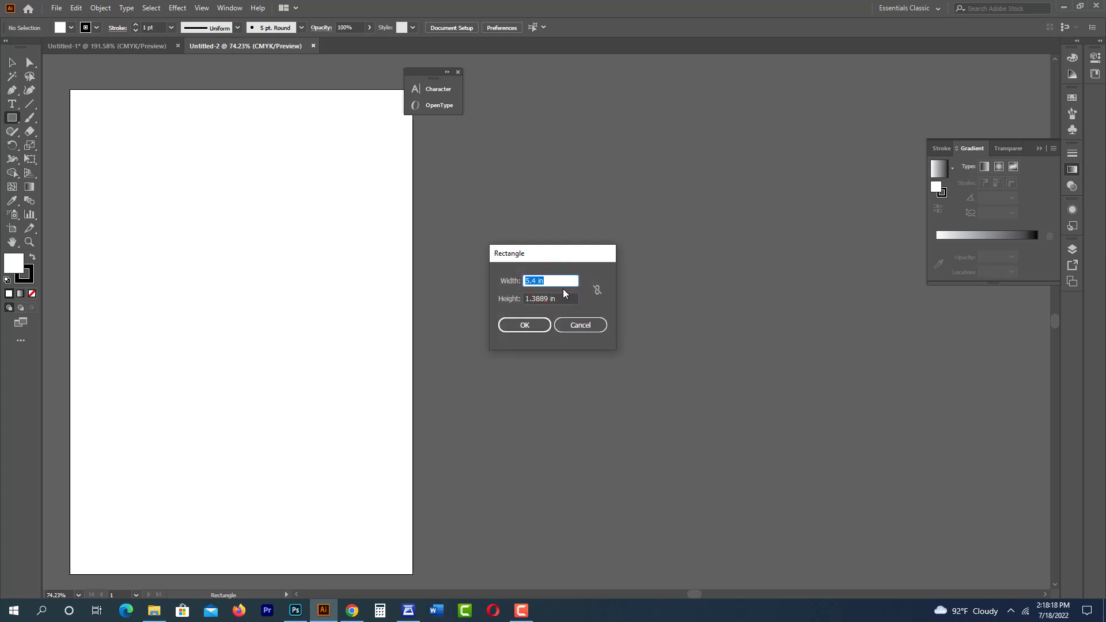
{"action": "left_click_drag", "start_coordinate": [563, 282], "coordinate": [410, 283]}
{"action": "type", "text": "5"}
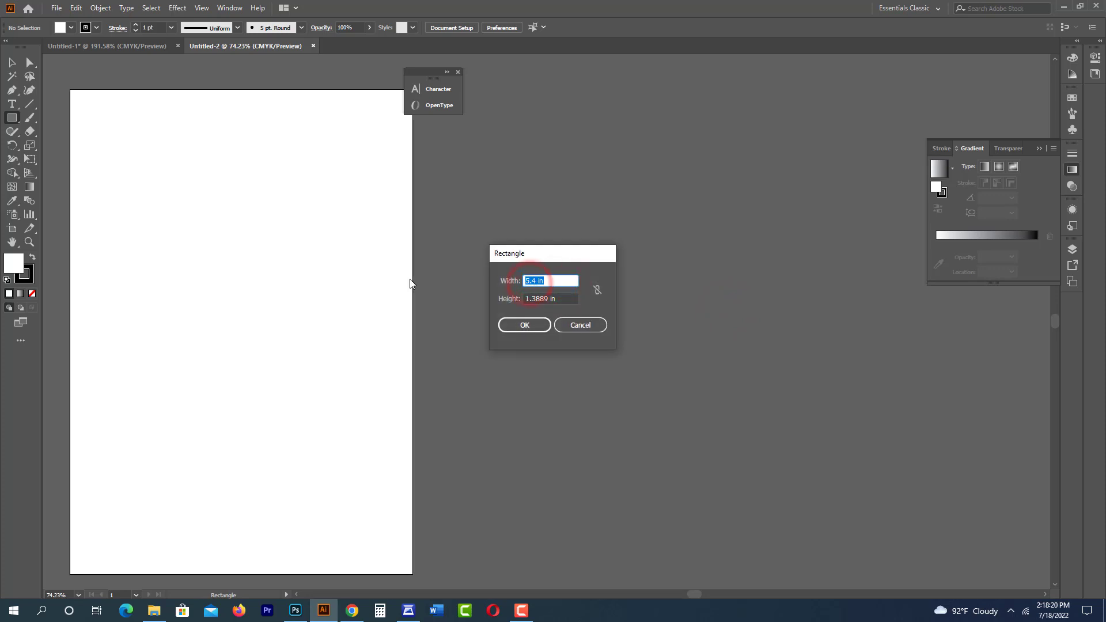
{"action": "type", "text": "."}
{"action": "key", "text": "Tab"}
{"action": "type", "text": "2.3"}
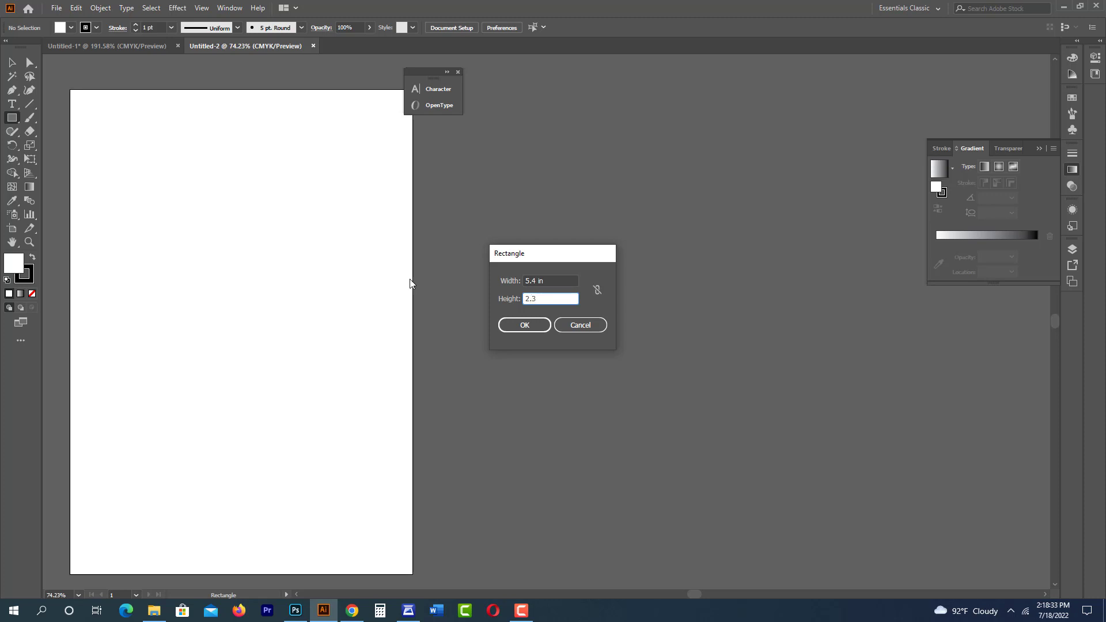
{"action": "key", "text": "Return"}
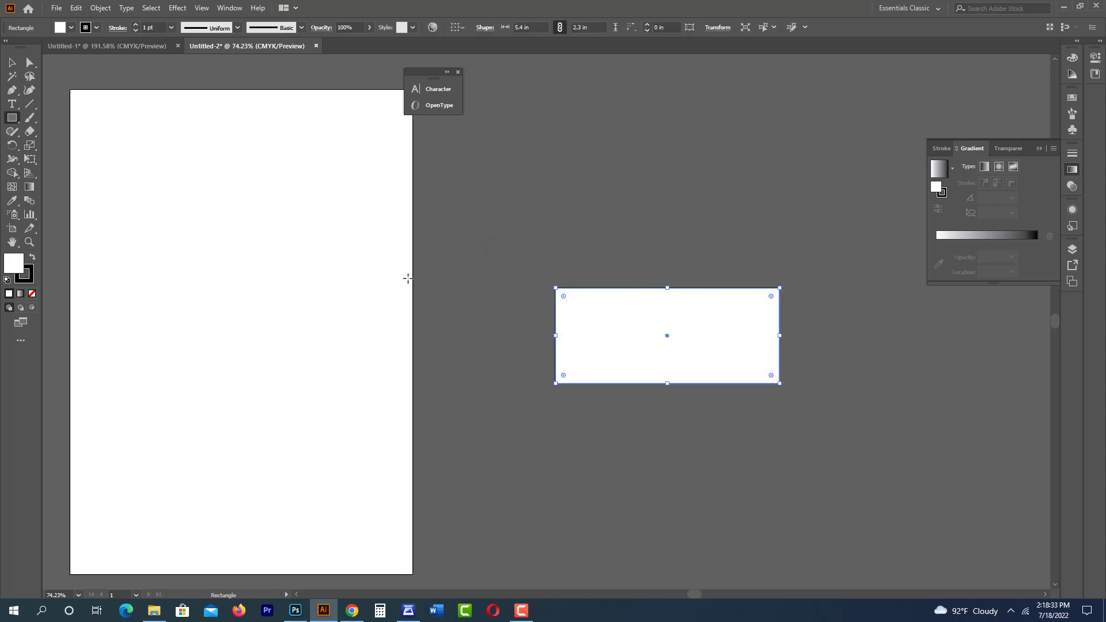
{"action": "left_click", "coordinate": [13, 62]}
{"action": "left_click", "coordinate": [611, 240]}
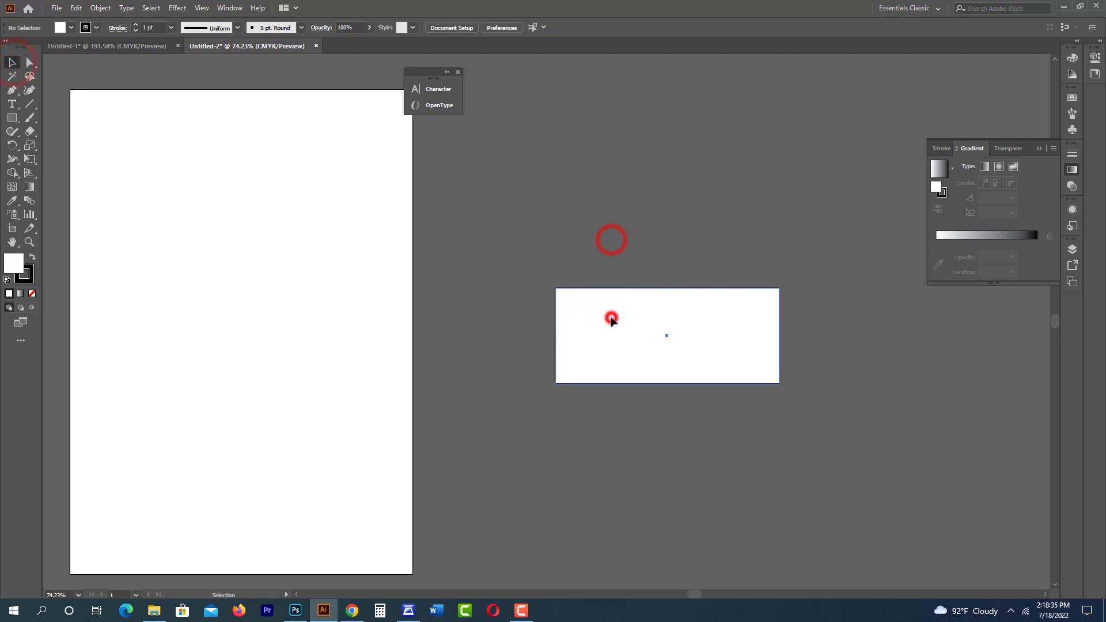
{"action": "left_click", "coordinate": [611, 319]}
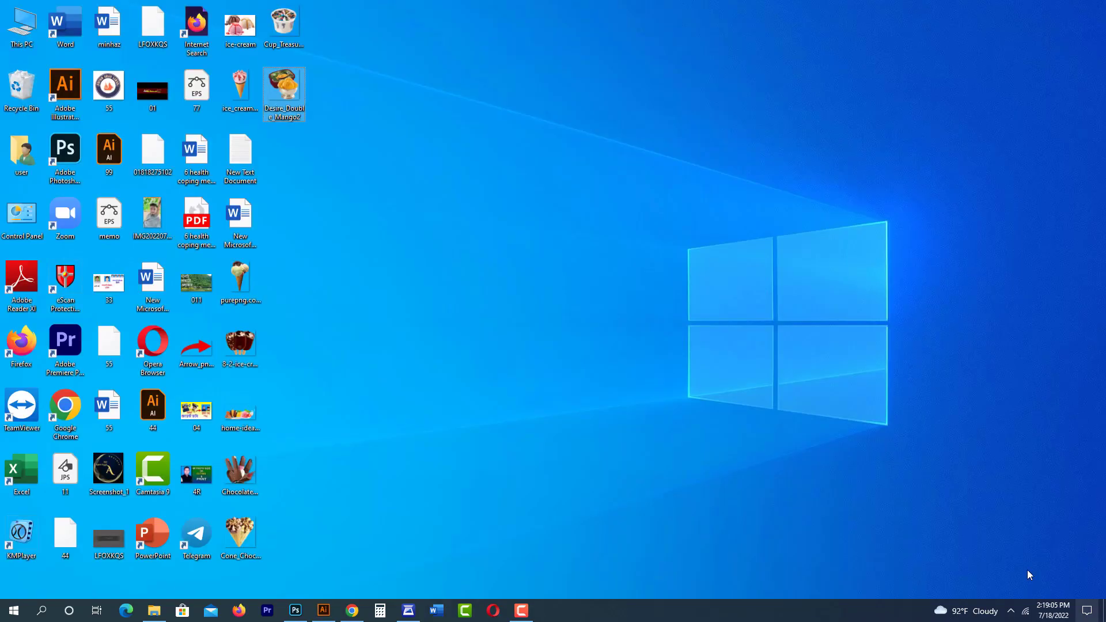
- Select the eight ice cream photos on the desktop and drag them toward Illustrator
{"action": "left_click", "coordinate": [535, 198]}
{"action": "mouse_move", "coordinate": [437, 186]}
{"action": "left_mouse_down"}
{"action": "mouse_move", "coordinate": [290, 5]}
{"action": "mouse_move", "coordinate": [297, 16]}
{"action": "left_mouse_up"}
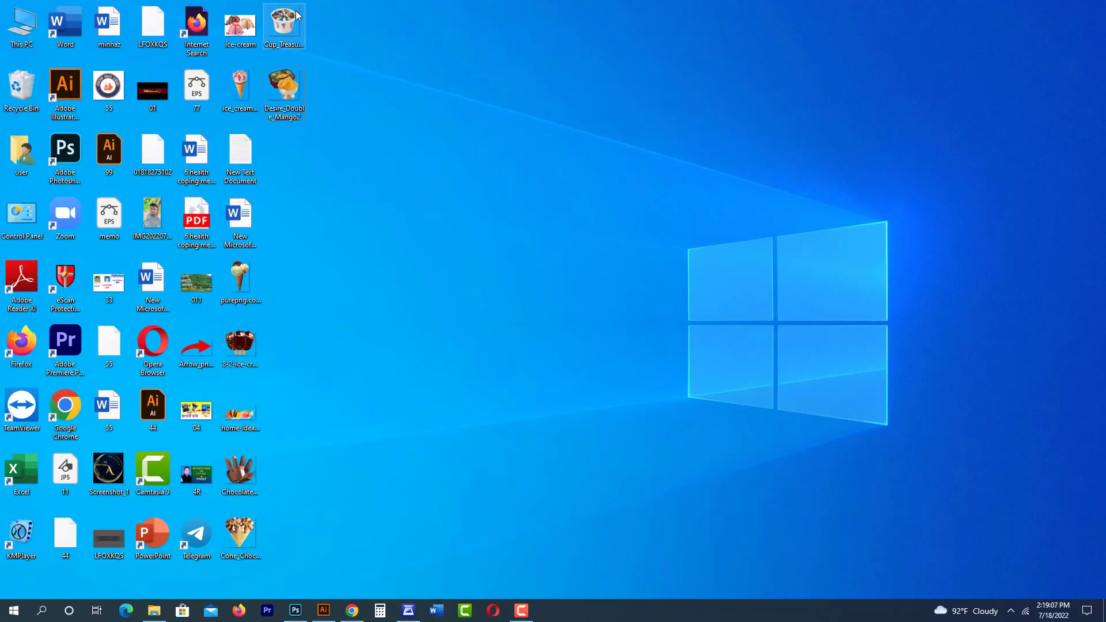
{"action": "left_click", "coordinate": [307, 16], "text": "ctrl"}
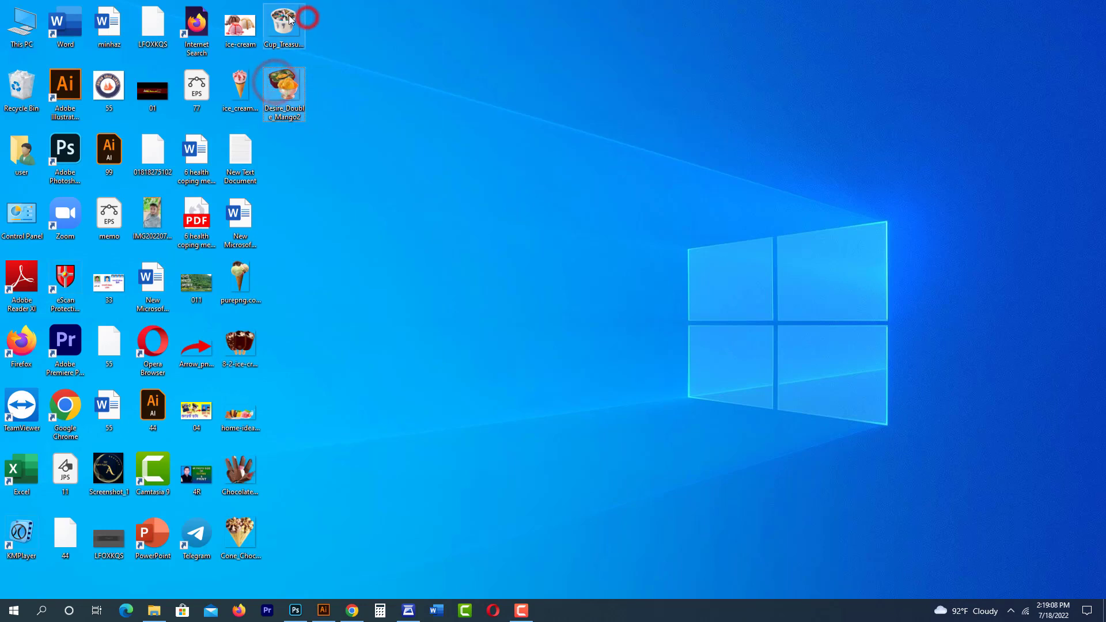
{"action": "left_click", "coordinate": [241, 86], "text": "ctrl"}
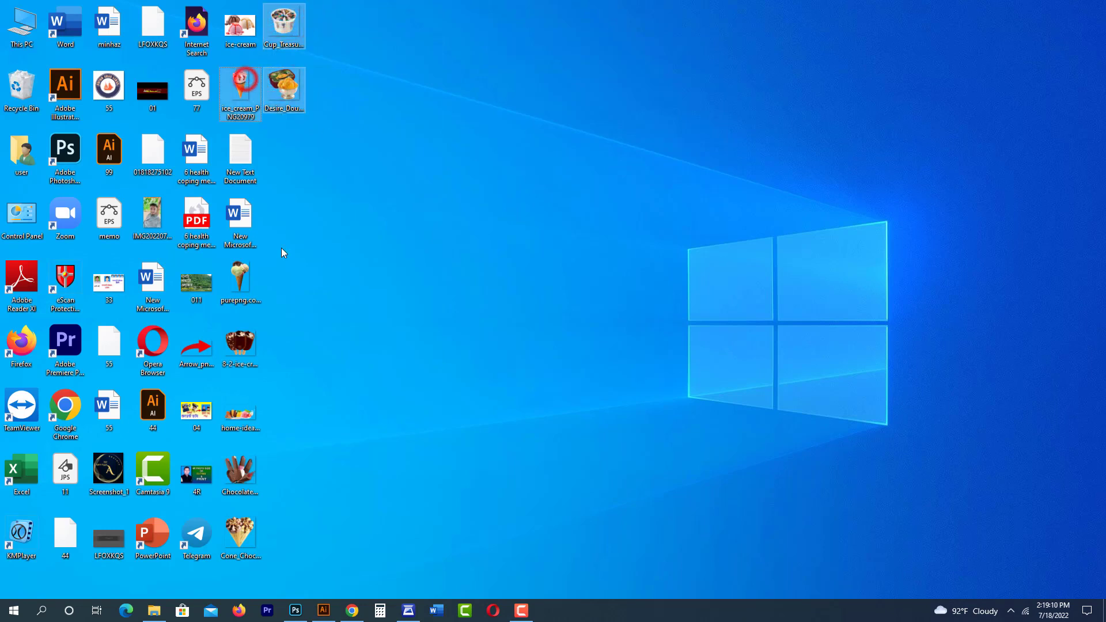
{"action": "left_click", "coordinate": [259, 279], "text": "ctrl"}
{"action": "left_click", "coordinate": [245, 354], "text": "ctrl"}
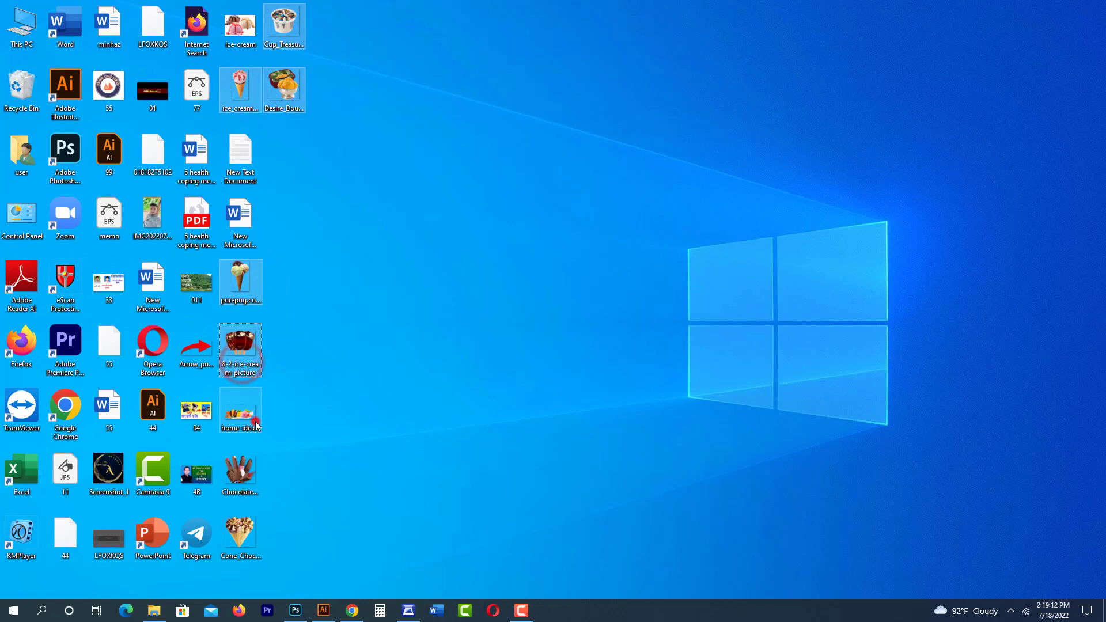
{"action": "left_click", "coordinate": [255, 424], "text": "ctrl"}
{"action": "left_click", "coordinate": [245, 474], "text": "ctrl"}
{"action": "left_click", "coordinate": [244, 542], "text": "ctrl"}
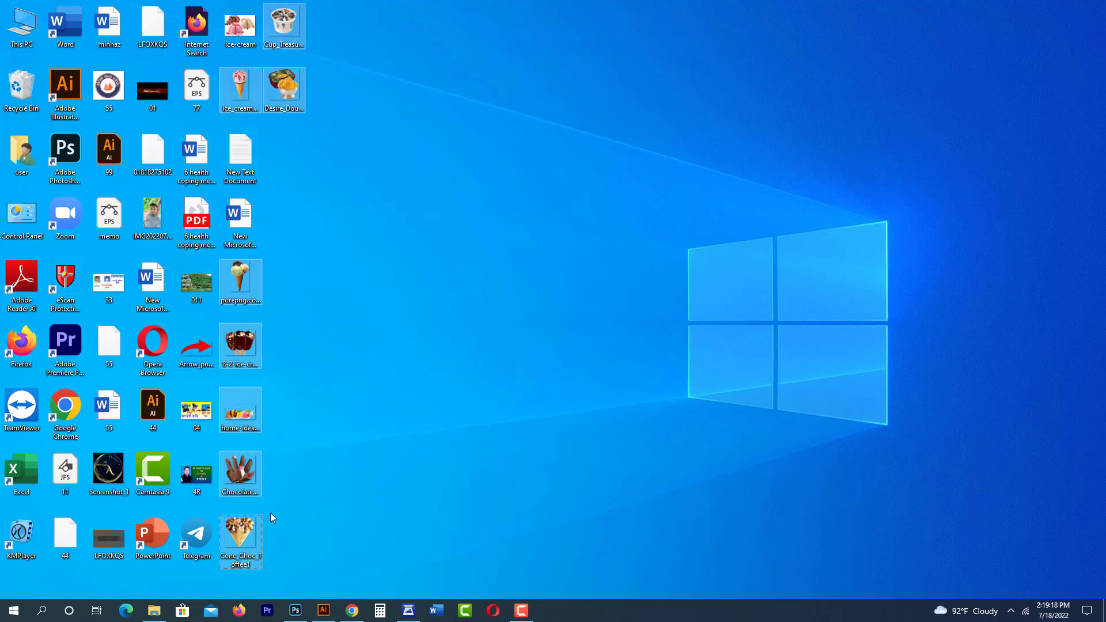
{"action": "mouse_move", "coordinate": [240, 536]}
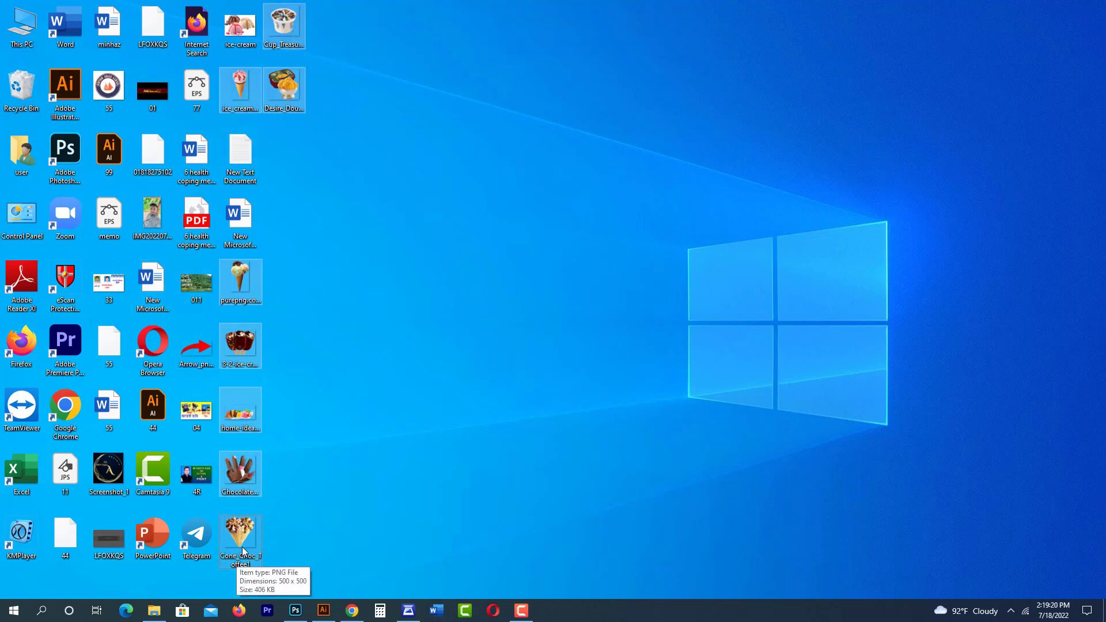
{"action": "left_click_drag", "start_coordinate": [242, 550], "coordinate": [327, 619]}
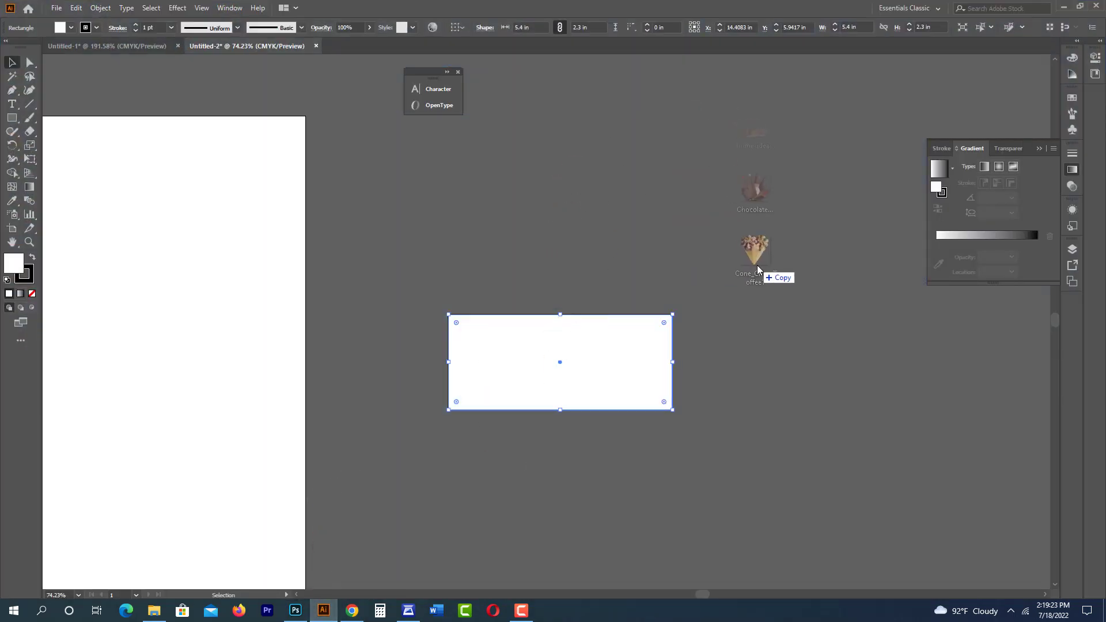
- Drop and embed the photos, then shrink the cone proportionally and move it right
{"action": "left_click_drag", "start_coordinate": [328, 619], "coordinate": [756, 270]}
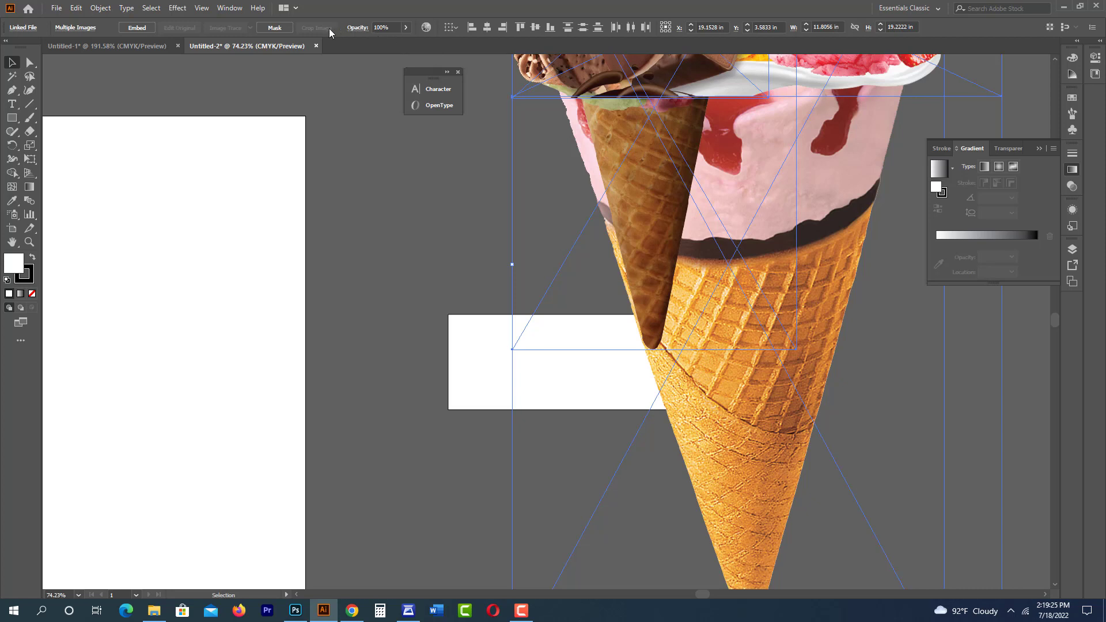
{"action": "left_click", "coordinate": [137, 28]}
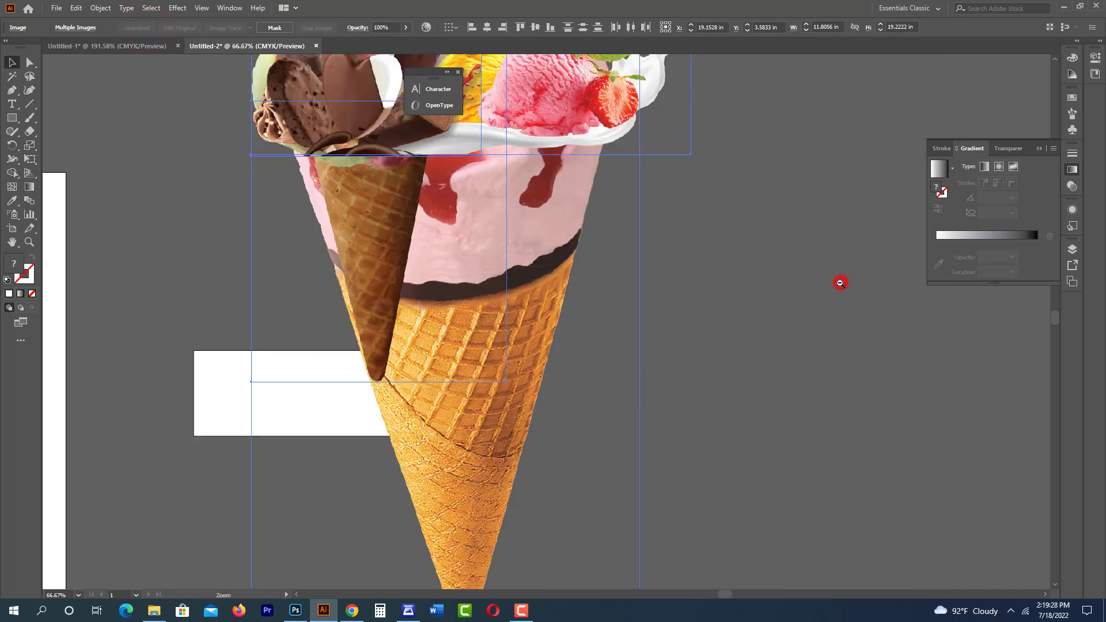
{"action": "scroll", "coordinate": [841, 282], "scroll_direction": "down", "scroll_amount": 1}
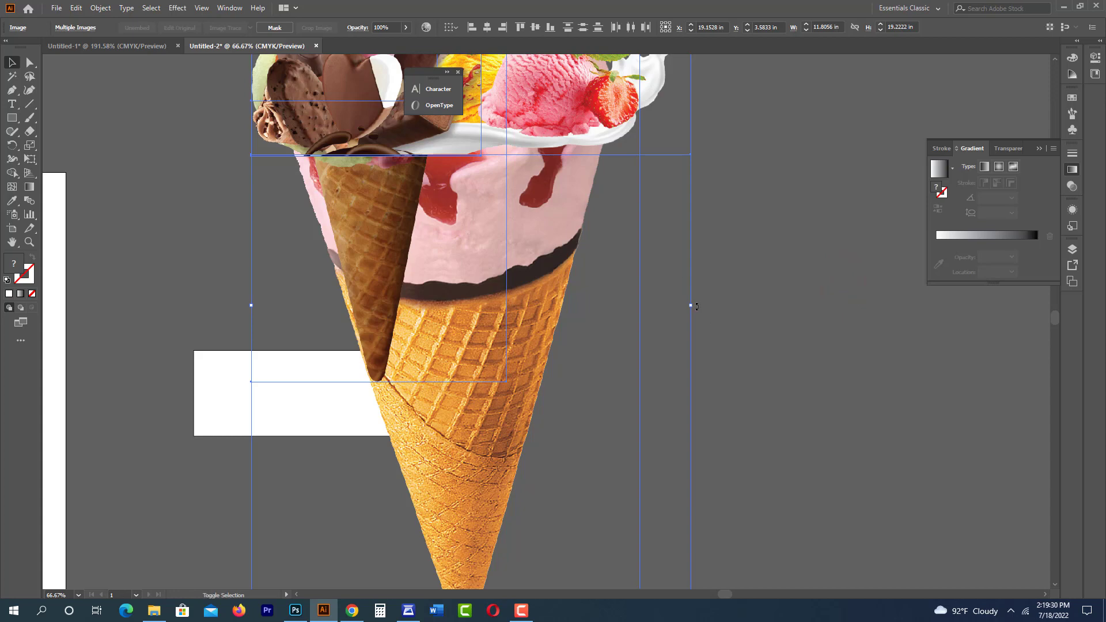
{"action": "key", "text": "shift"}
{"action": "left_click_drag", "start_coordinate": [691, 307], "coordinate": [304, 247]}
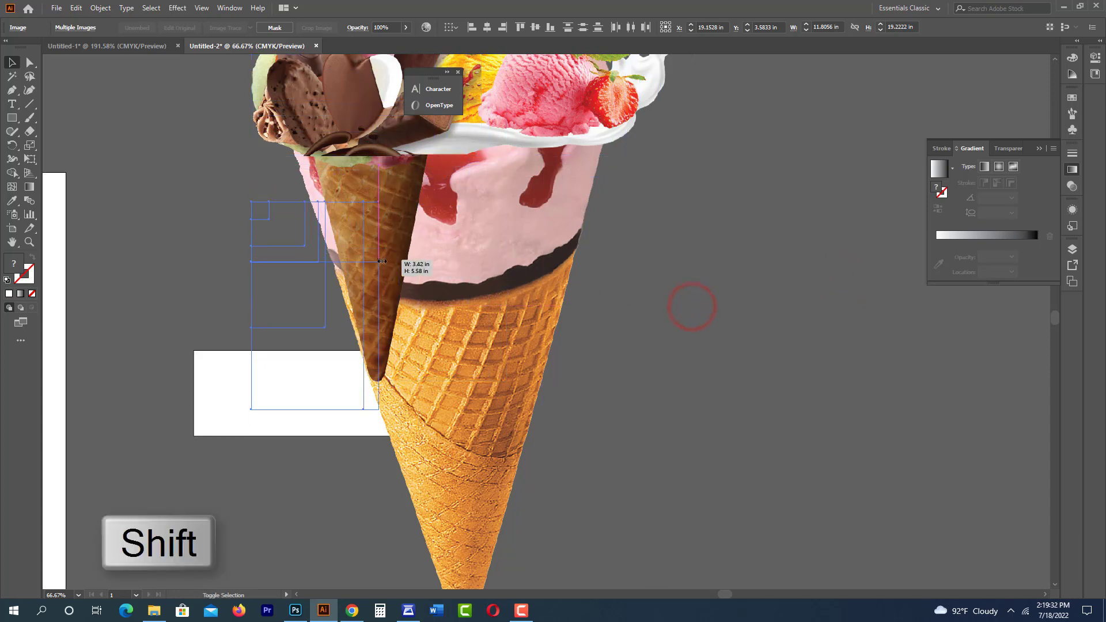
{"action": "left_click_drag", "start_coordinate": [272, 297], "coordinate": [442, 402]}
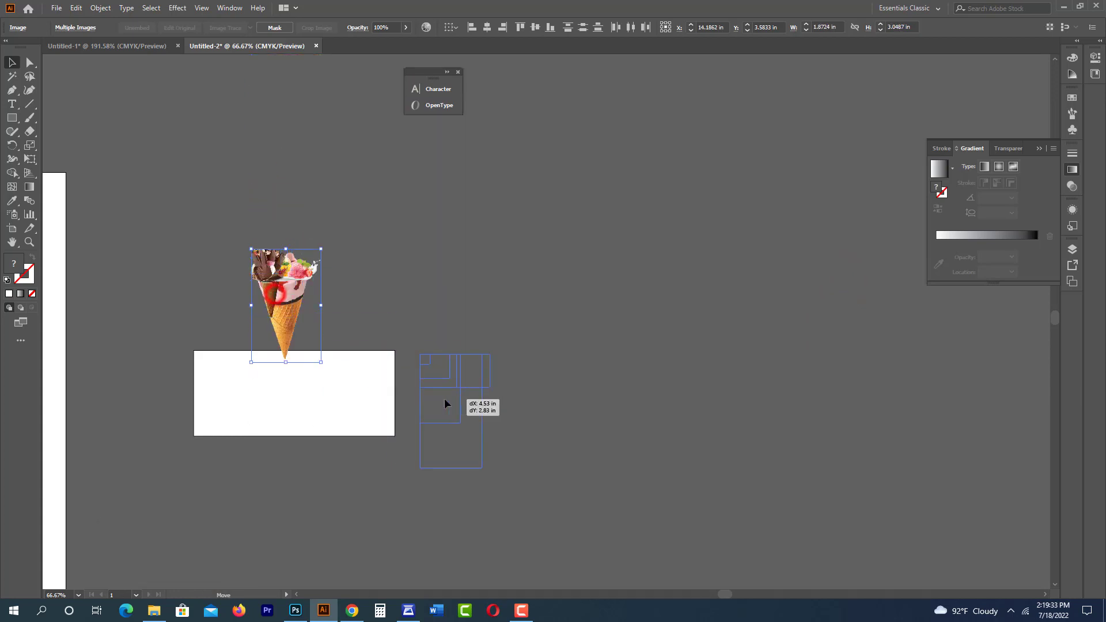
{"action": "left_click_drag", "start_coordinate": [363, 373], "coordinate": [543, 320]}
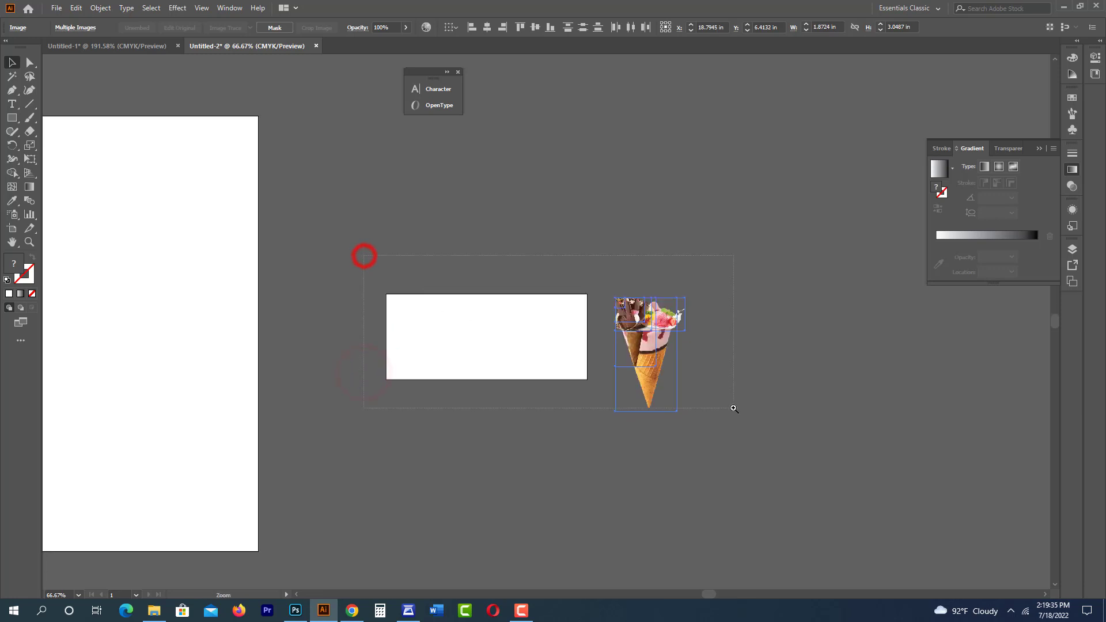
{"action": "left_click_drag", "start_coordinate": [363, 254], "coordinate": [734, 408]}
- Move the chocolate and ice cream bars photos onto the white rectangle
{"action": "left_click", "coordinate": [691, 198]}
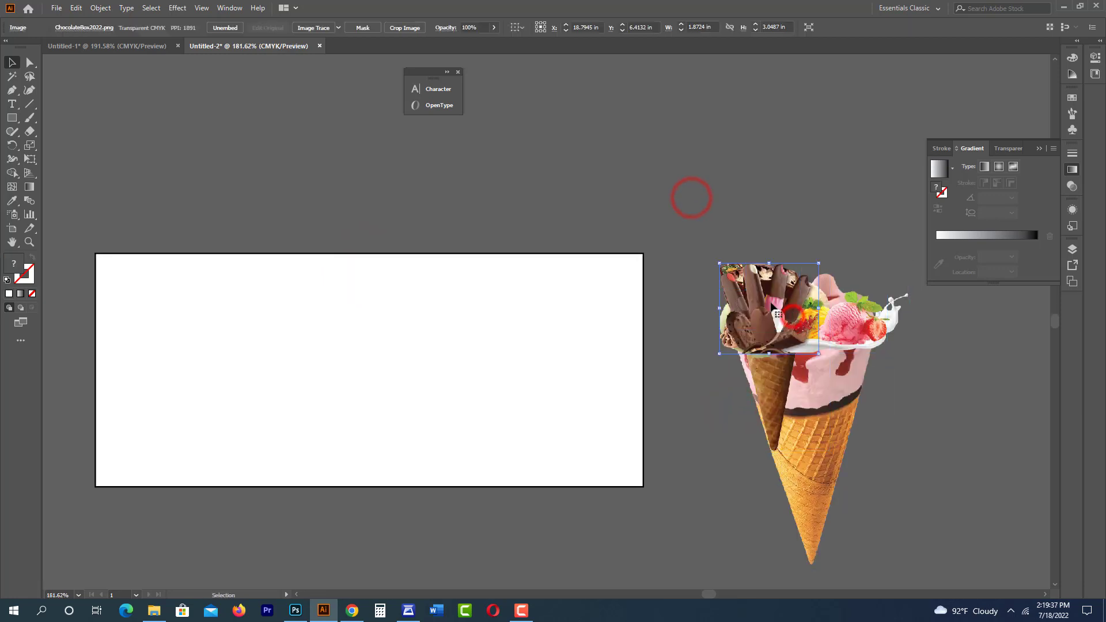
{"action": "mouse_move", "coordinate": [758, 304]}
{"action": "left_mouse_down"}
{"action": "mouse_move", "coordinate": [209, 312]}
{"action": "mouse_move", "coordinate": [138, 295]}
{"action": "left_mouse_up"}
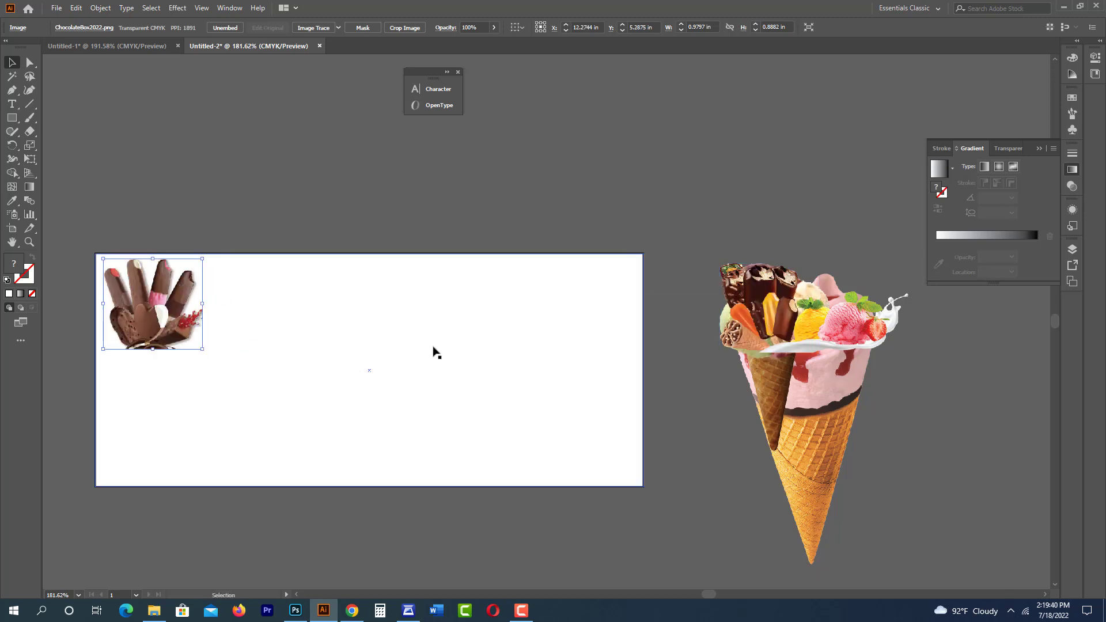
{"action": "left_click_drag", "start_coordinate": [770, 313], "coordinate": [745, 175]}
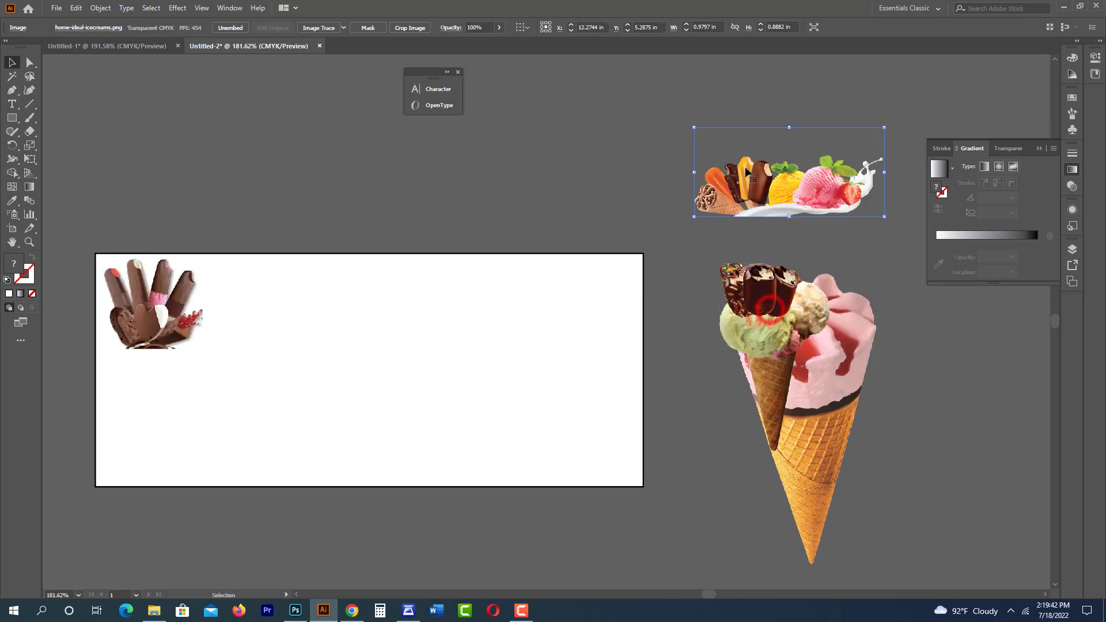
{"action": "mouse_move", "coordinate": [754, 297]}
{"action": "left_mouse_down"}
{"action": "mouse_move", "coordinate": [494, 353]}
{"action": "mouse_move", "coordinate": [141, 397]}
{"action": "left_mouse_up"}
{"action": "left_click", "coordinate": [161, 329]}
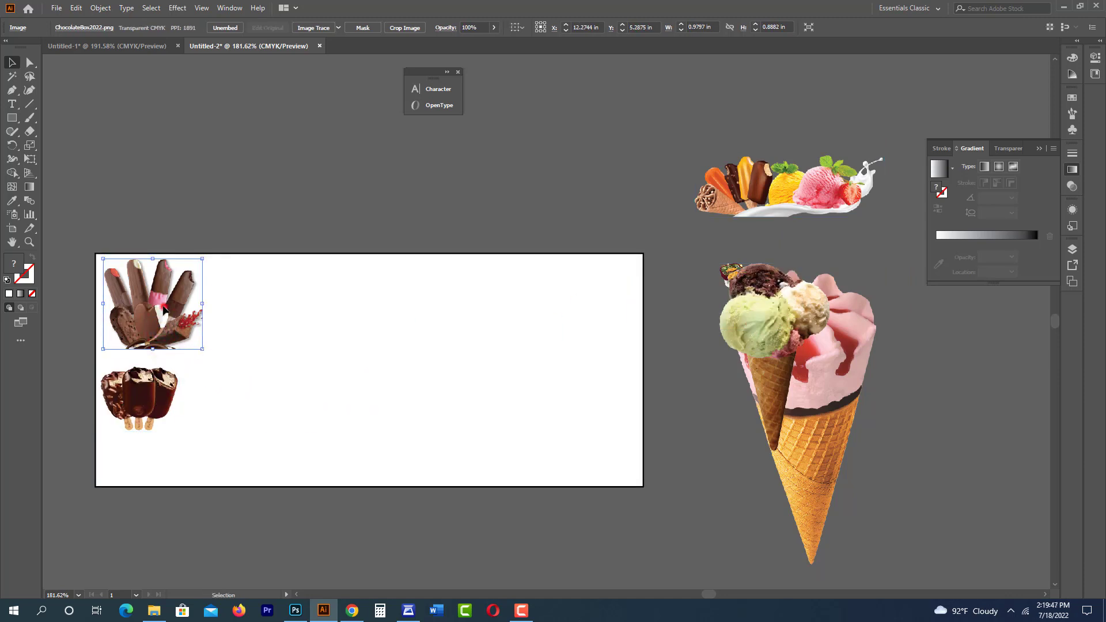
{"action": "left_click_drag", "start_coordinate": [163, 309], "coordinate": [194, 208]}
{"action": "mouse_move", "coordinate": [159, 371]}
{"action": "left_mouse_down"}
{"action": "mouse_move", "coordinate": [167, 295]}
{"action": "mouse_move", "coordinate": [273, 419]}
{"action": "left_mouse_up"}
- Stack and resize the two chocolate photos at the rectangle's lower left
{"action": "left_click", "coordinate": [189, 260]}
{"action": "left_click", "coordinate": [212, 218]}
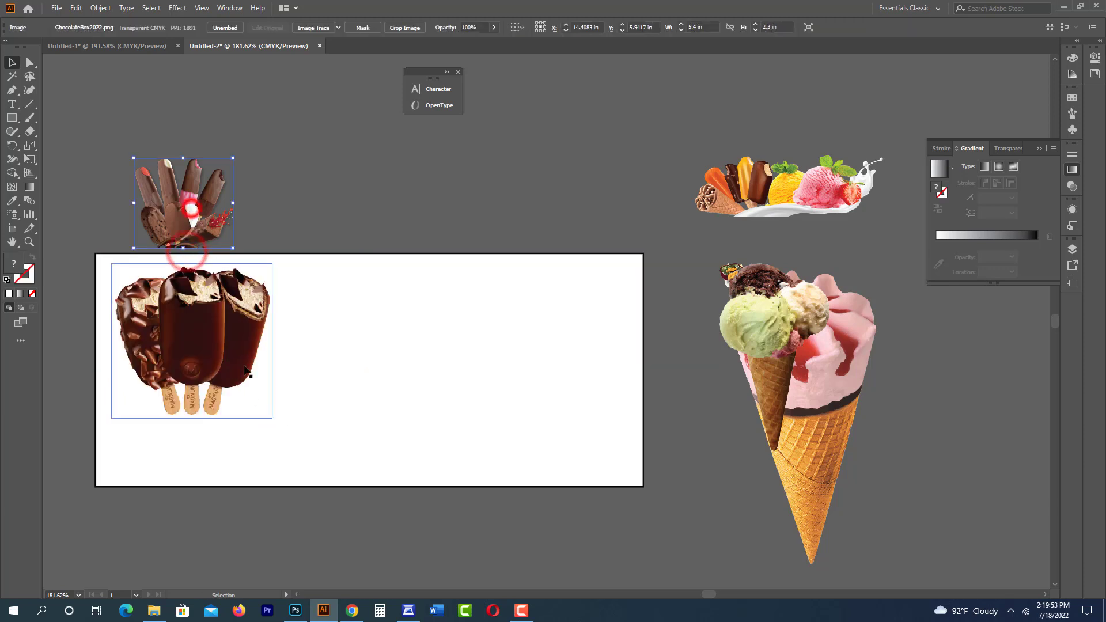
{"action": "left_click_drag", "start_coordinate": [211, 217], "coordinate": [215, 452]}
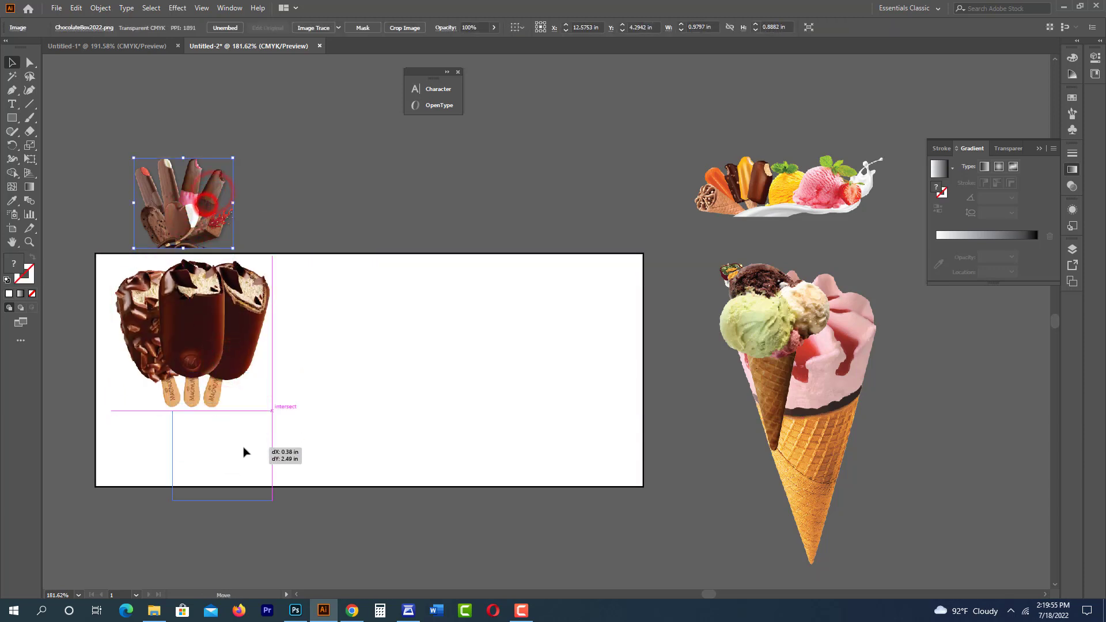
{"action": "left_click", "coordinate": [217, 329]}
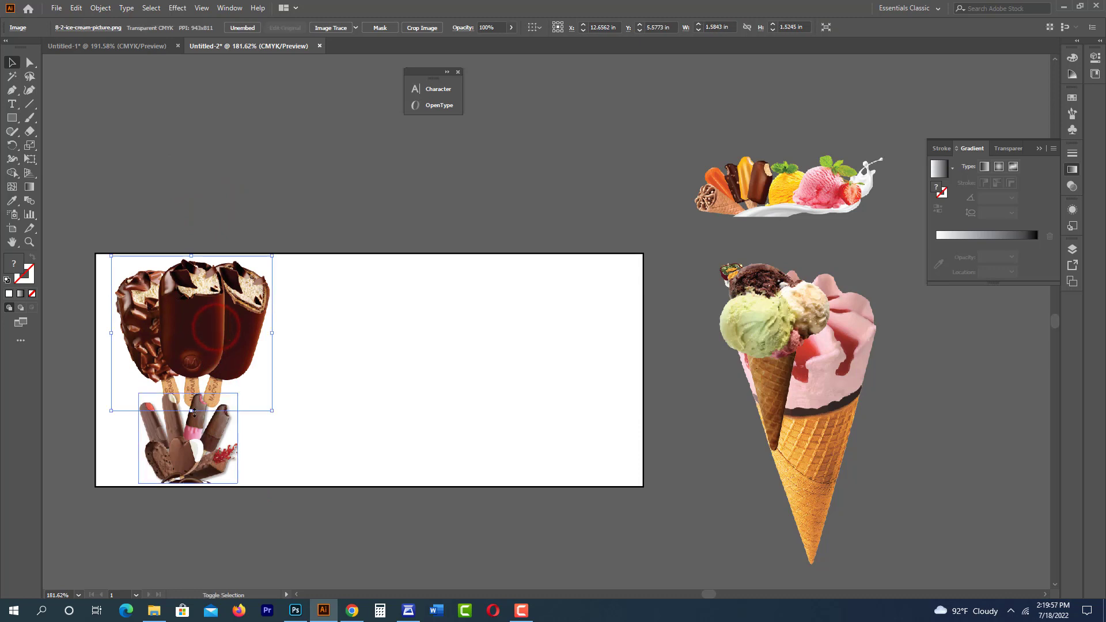
{"action": "left_click_drag", "start_coordinate": [192, 410], "coordinate": [196, 398]}
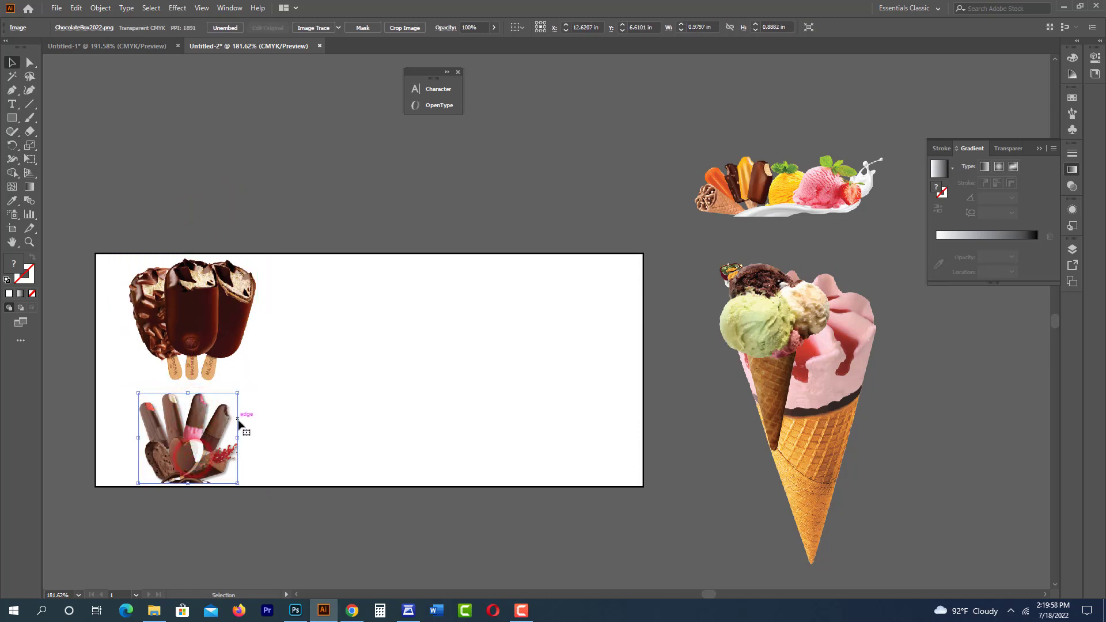
{"action": "left_click_drag", "start_coordinate": [237, 438], "coordinate": [250, 441]}
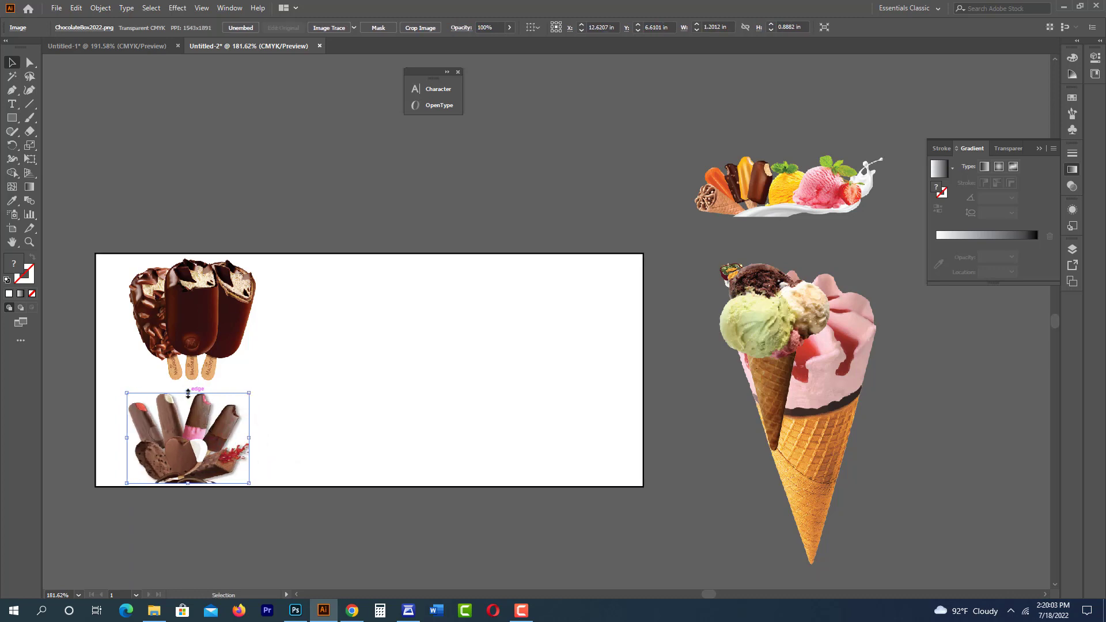
{"action": "left_click_drag", "start_coordinate": [187, 393], "coordinate": [188, 387]}
{"action": "left_click", "coordinate": [213, 348], "text": "shift"}
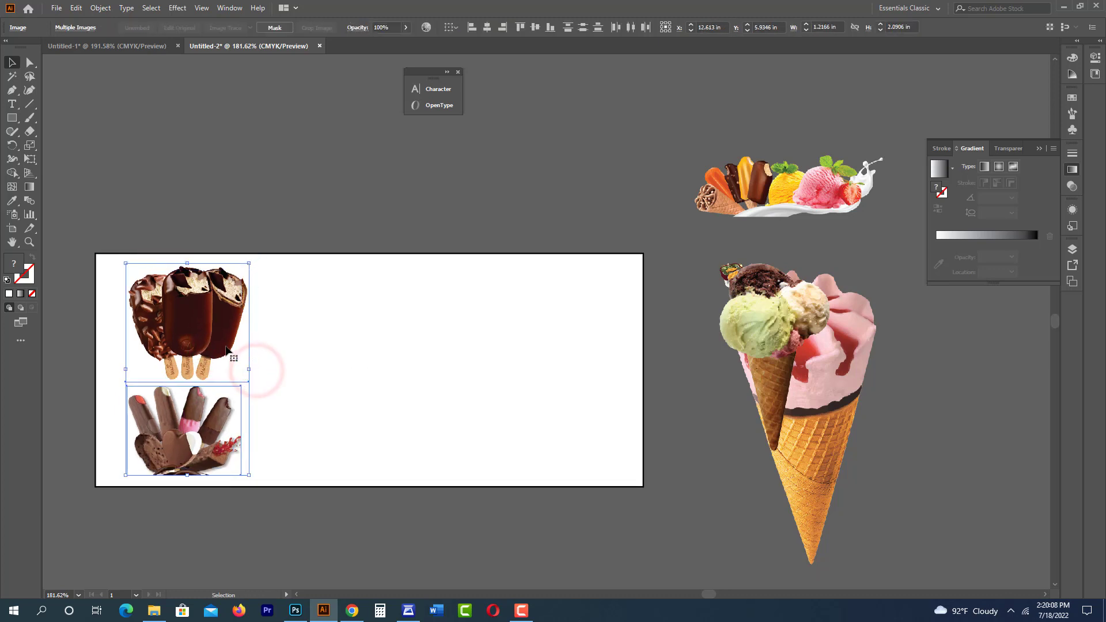
- Shrink both chocolate photos together and move the three-scoop cone to the right
{"action": "left_click_drag", "start_coordinate": [257, 371], "coordinate": [245, 371]}
{"action": "left_click", "coordinate": [244, 218]}
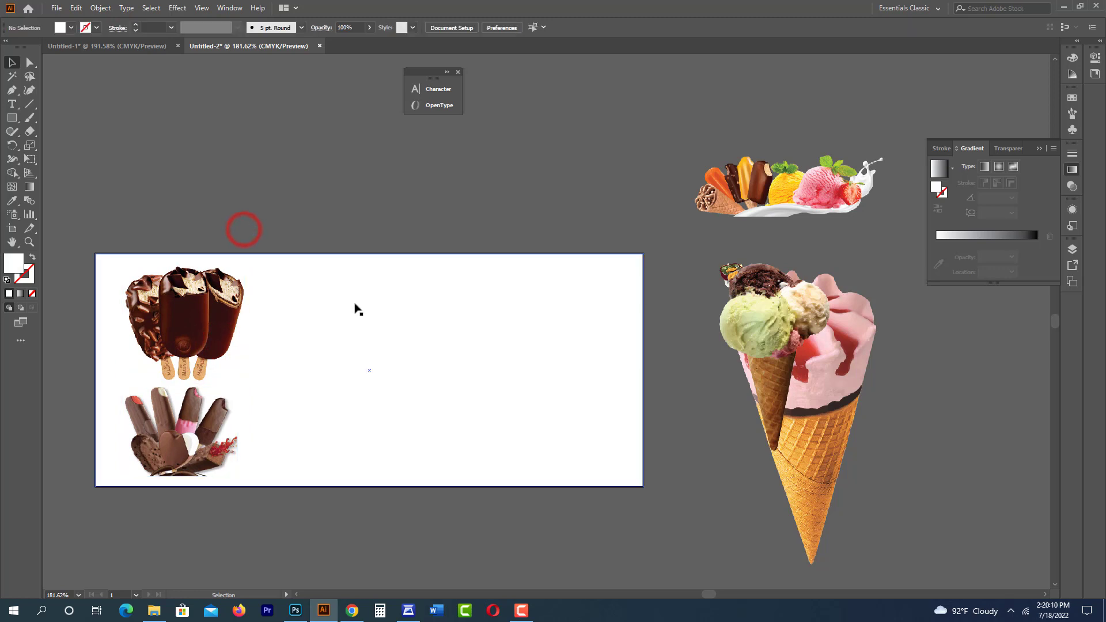
{"action": "left_click", "coordinate": [769, 340]}
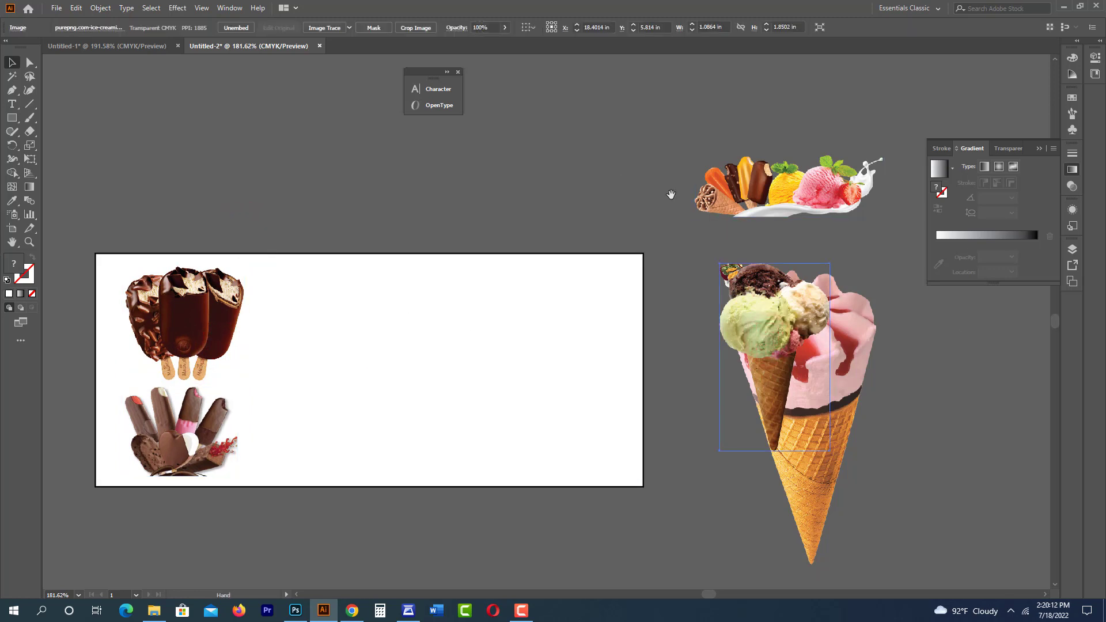
{"action": "key", "text": "ctrl+minus"}
{"action": "key", "text": "ctrl+minus"}
{"action": "left_click_drag", "start_coordinate": [663, 311], "coordinate": [694, 316]}
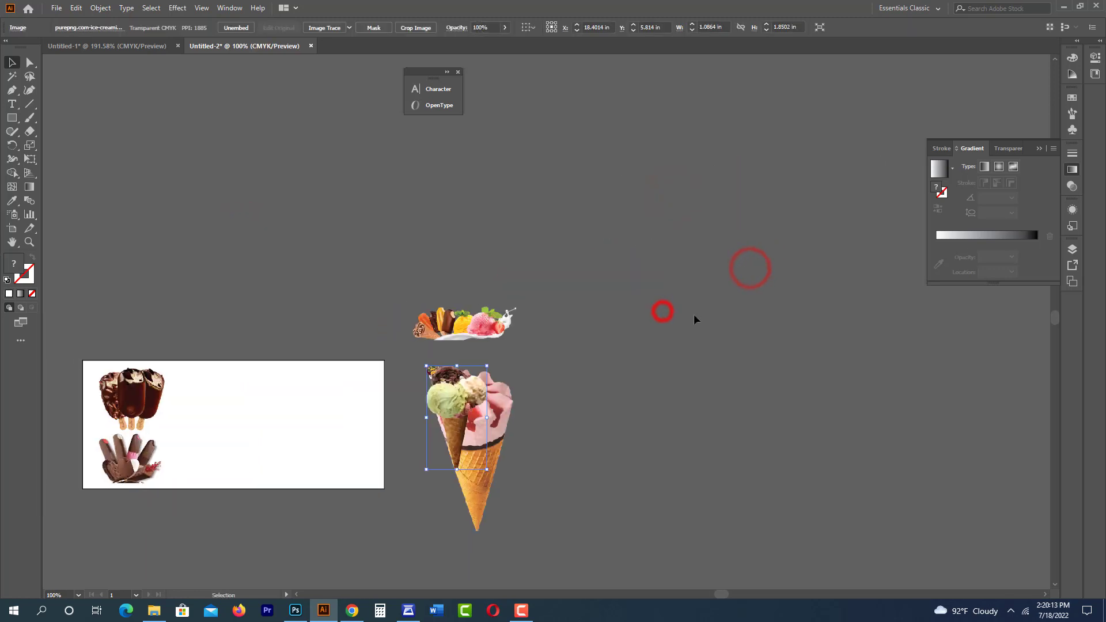
{"action": "left_click", "coordinate": [522, 405]}
{"action": "left_click_drag", "start_coordinate": [518, 406], "coordinate": [695, 425]}
- Place the ice cream lineup photo in the banner's lower right
{"action": "left_click", "coordinate": [501, 314]}
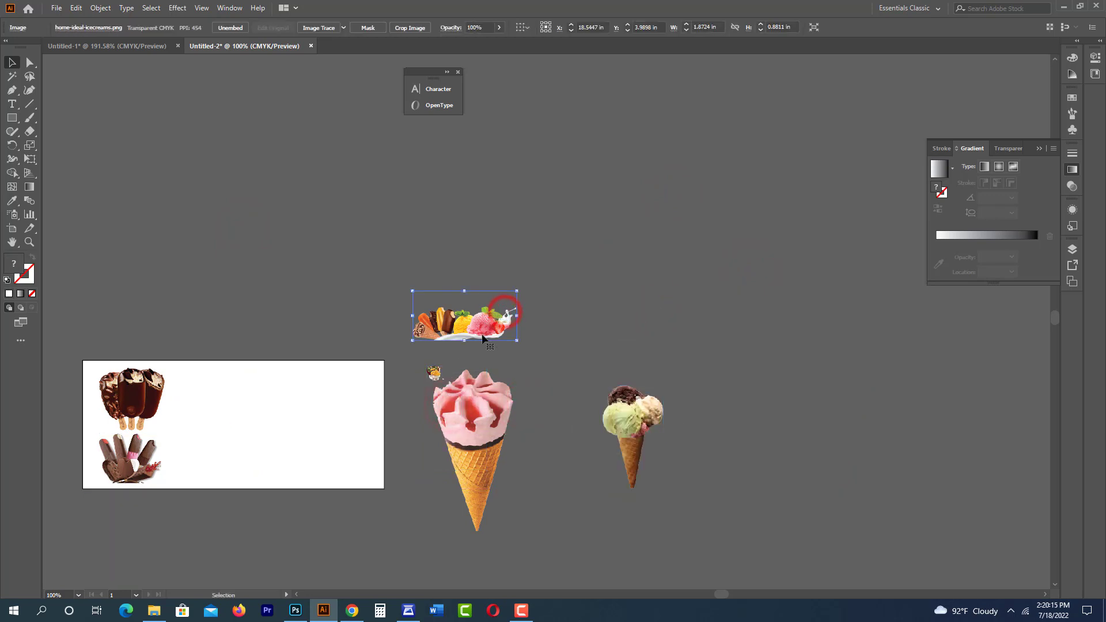
{"action": "mouse_move", "coordinate": [472, 360]}
{"action": "left_mouse_down"}
{"action": "mouse_move", "coordinate": [589, 316]}
{"action": "mouse_move", "coordinate": [436, 434]}
{"action": "mouse_move", "coordinate": [352, 414]}
{"action": "left_mouse_up"}
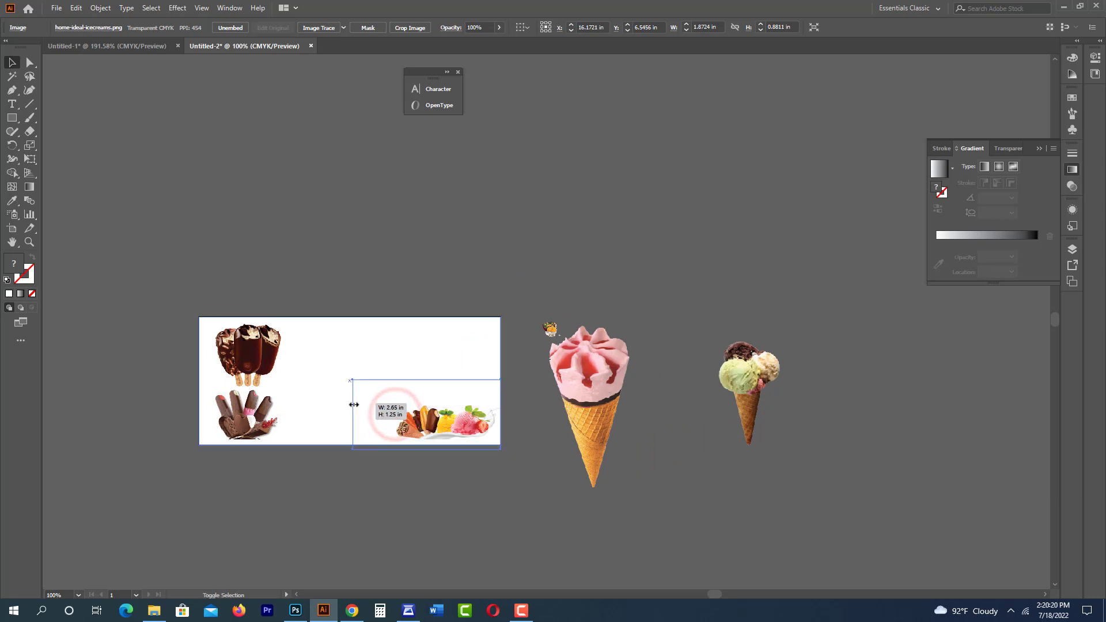
{"action": "left_click_drag", "start_coordinate": [459, 429], "coordinate": [459, 419]}
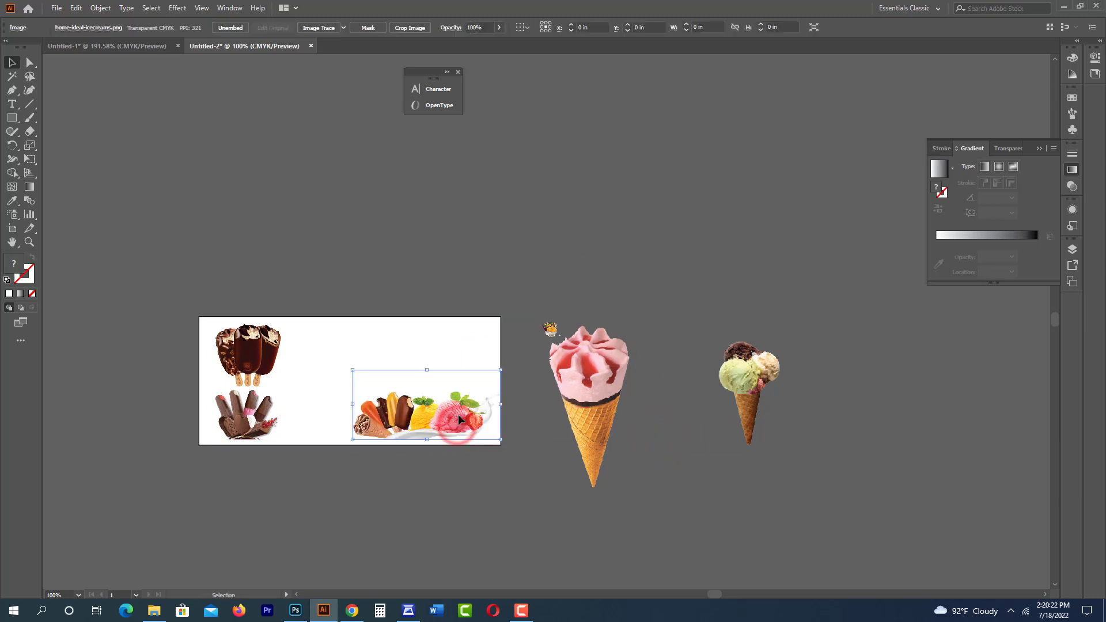
{"action": "left_click", "coordinate": [709, 296]}
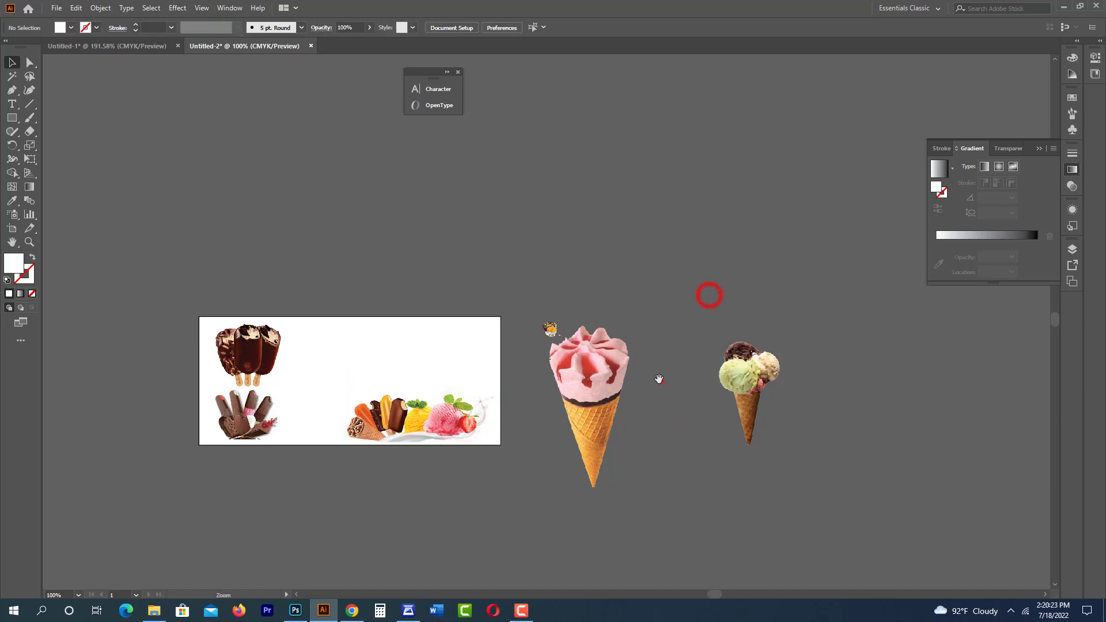
{"action": "left_click", "coordinate": [662, 383]}
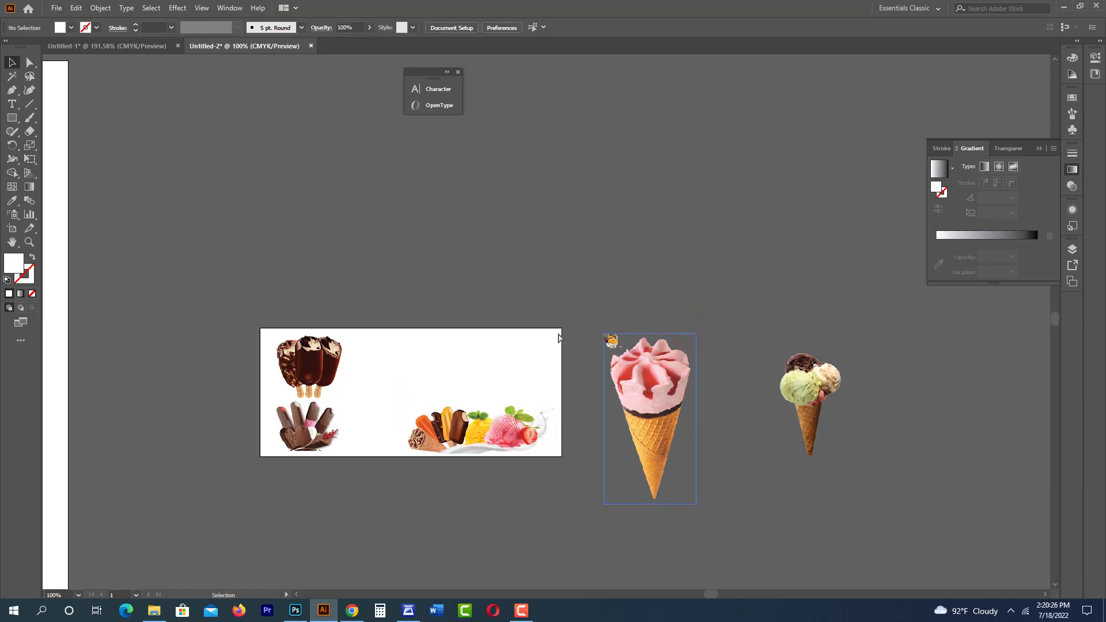
{"action": "left_click", "coordinate": [353, 269]}
{"action": "scroll", "coordinate": [634, 415], "scroll_direction": "up", "scroll_amount": 3}
- Resize and tilt the pink cone, then tilt the three-scoop cone beside it
{"action": "left_click", "coordinate": [689, 348]}
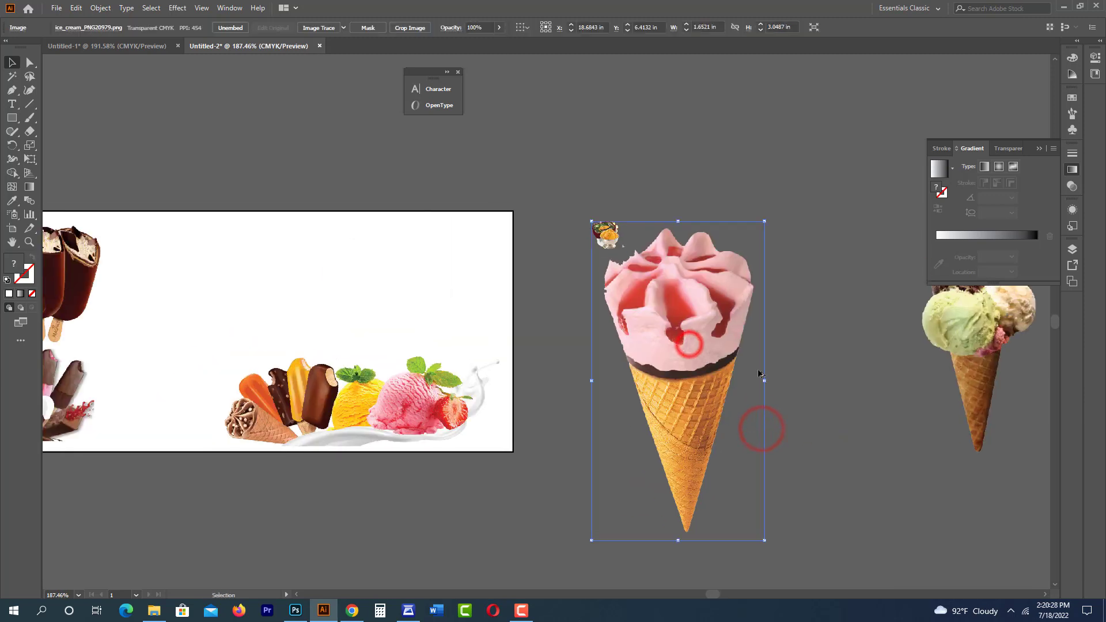
{"action": "mouse_move", "coordinate": [765, 377]}
{"action": "left_mouse_down"}
{"action": "mouse_move", "coordinate": [712, 382]}
{"action": "mouse_move", "coordinate": [462, 298]}
{"action": "left_mouse_up"}
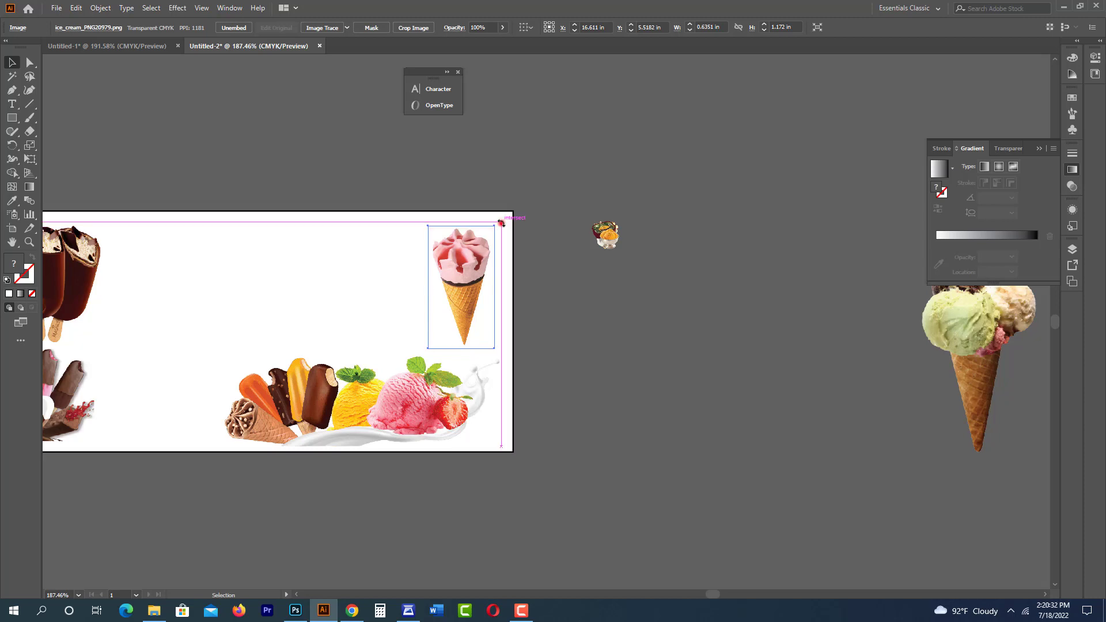
{"action": "left_click_drag", "start_coordinate": [502, 223], "coordinate": [534, 266]}
{"action": "left_click_drag", "start_coordinate": [989, 361], "coordinate": [435, 276]}
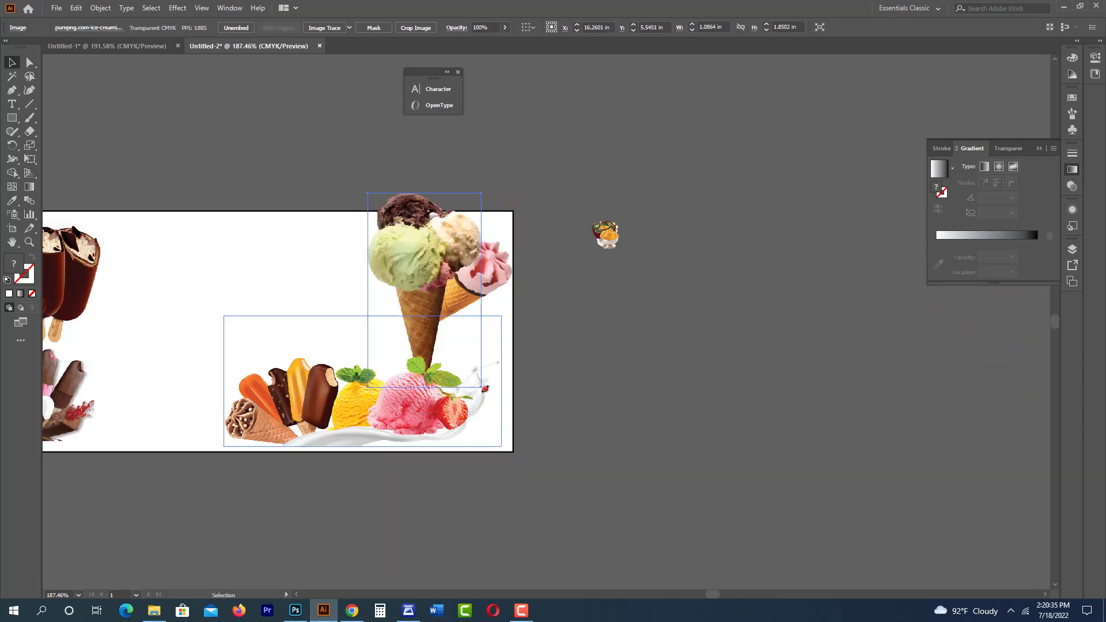
{"action": "mouse_move", "coordinate": [485, 390]}
{"action": "left_mouse_down"}
{"action": "mouse_move", "coordinate": [518, 335]}
{"action": "mouse_move", "coordinate": [474, 313]}
{"action": "left_mouse_up"}
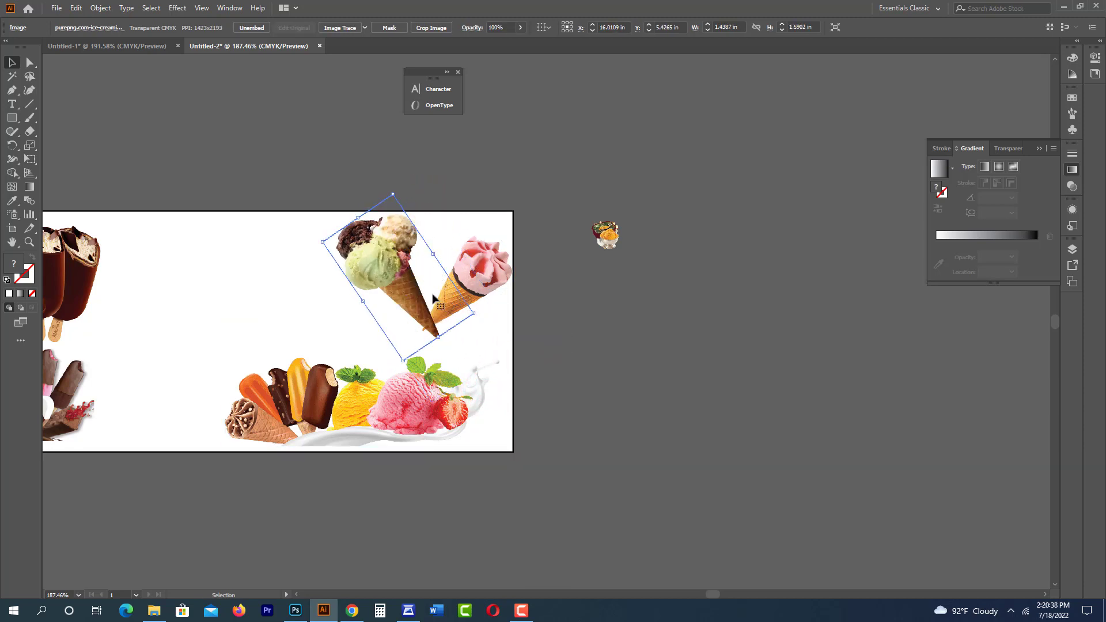
{"action": "left_click_drag", "start_coordinate": [392, 293], "coordinate": [425, 309]}
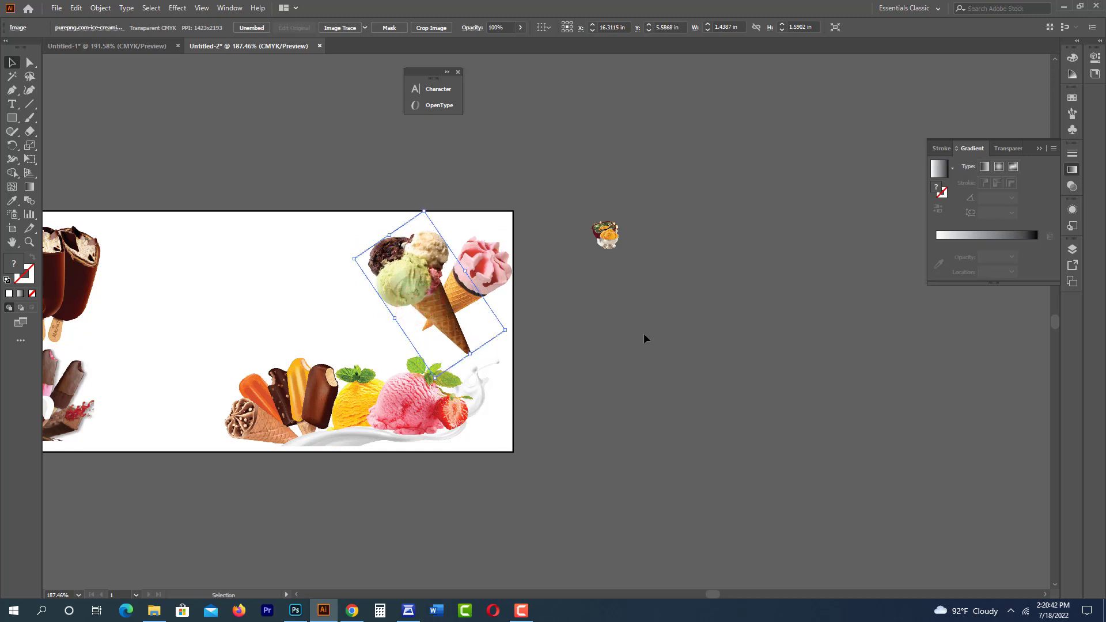
- Shrink both cones together in the banner's upper right
{"action": "left_click", "coordinate": [483, 288]}
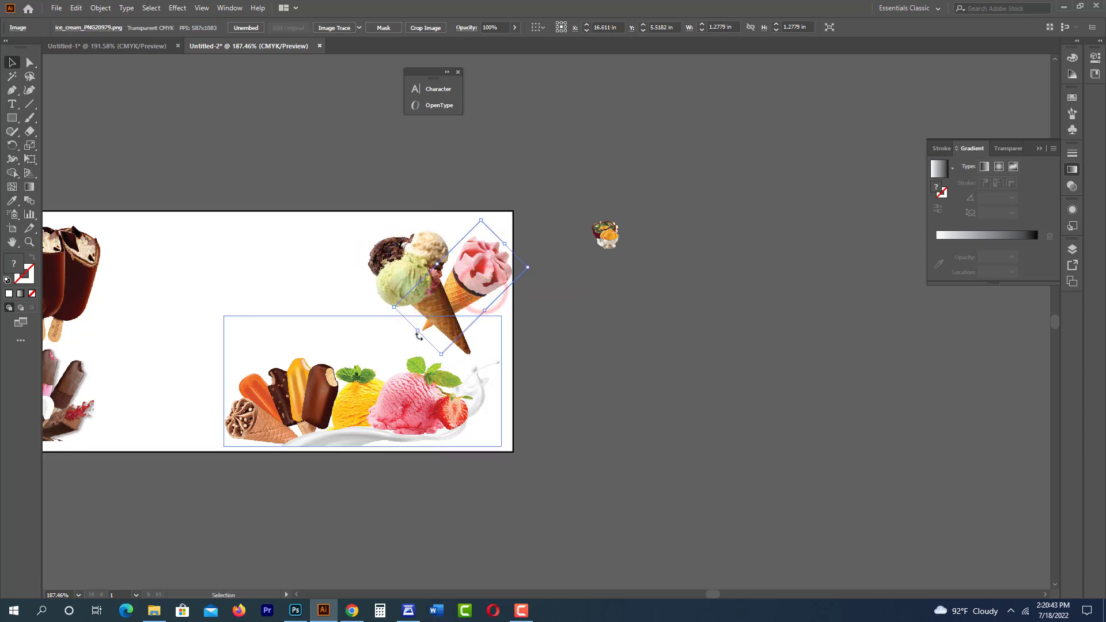
{"action": "left_click", "coordinate": [408, 276], "text": "shift"}
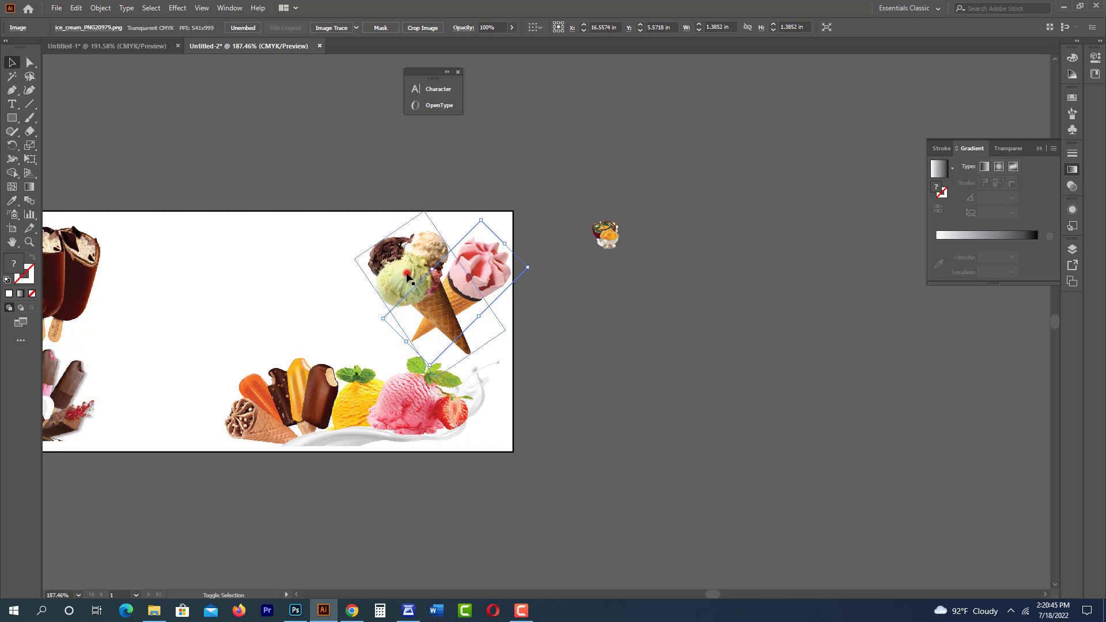
{"action": "left_click_drag", "start_coordinate": [529, 295], "coordinate": [474, 295]}
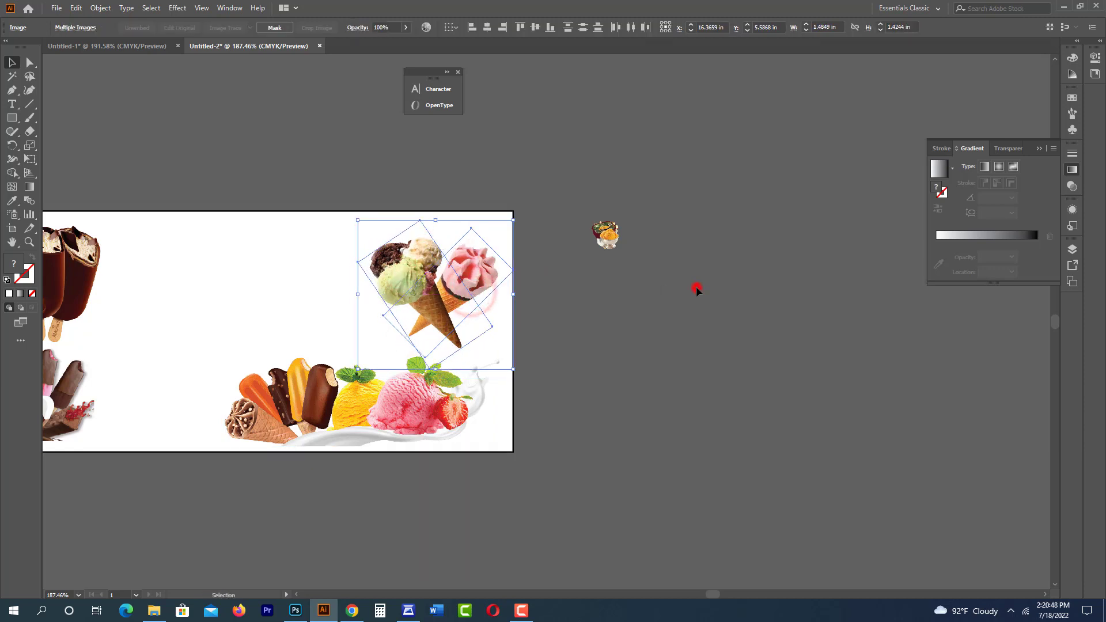
{"action": "left_click", "coordinate": [696, 288]}
{"action": "mouse_move", "coordinate": [593, 236]}
{"action": "left_mouse_down"}
{"action": "mouse_move", "coordinate": [620, 248]}
{"action": "mouse_move", "coordinate": [774, 399]}
{"action": "left_mouse_up"}
{"action": "left_click", "coordinate": [634, 248]}
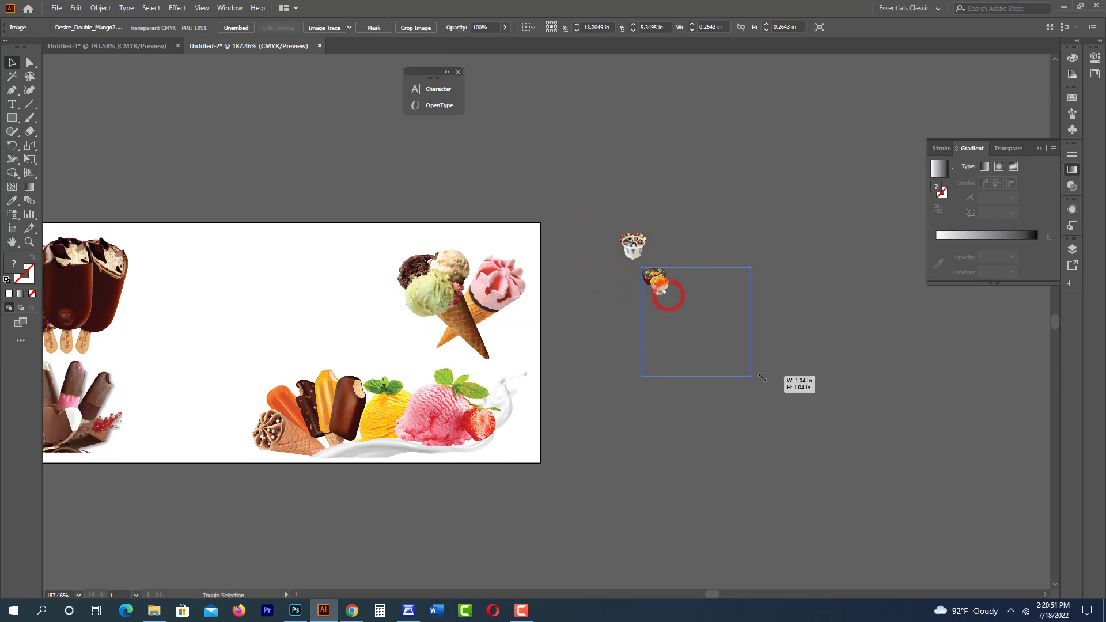
- Place the mango bowl in the banner's lower area and shrink the ice-cream pile
{"action": "left_click_drag", "start_coordinate": [706, 373], "coordinate": [843, 403]}
{"action": "mouse_move", "coordinate": [868, 362]}
{"action": "left_mouse_down"}
{"action": "mouse_move", "coordinate": [530, 436]}
{"action": "mouse_move", "coordinate": [405, 429]}
{"action": "left_mouse_up"}
{"action": "left_click", "coordinate": [511, 436]}
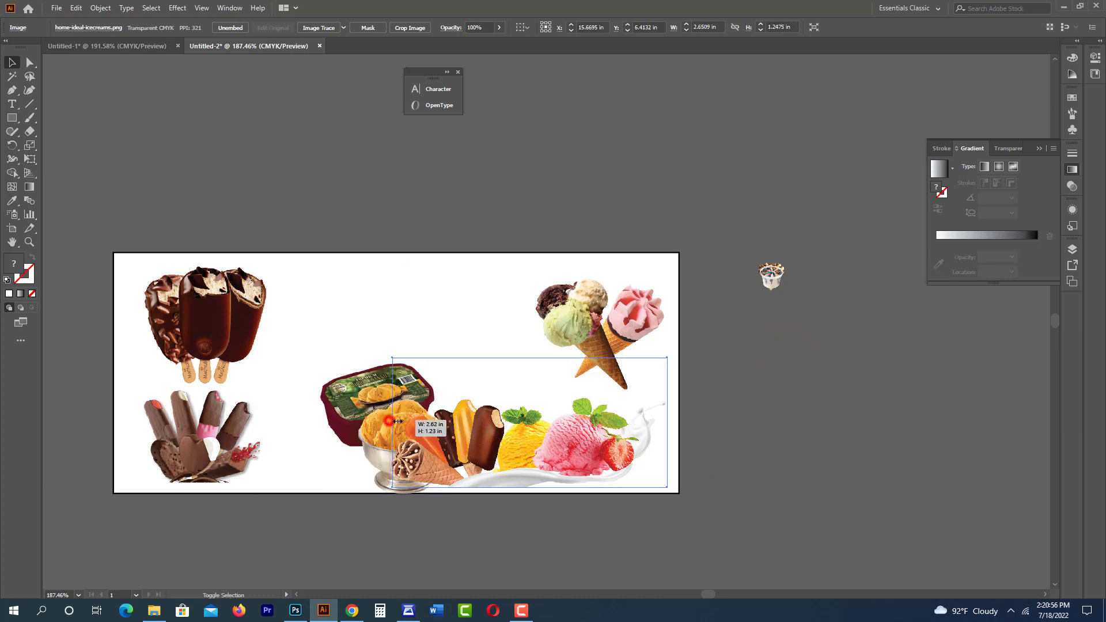
{"action": "mouse_move", "coordinate": [389, 423]}
{"action": "left_mouse_down"}
{"action": "mouse_move", "coordinate": [416, 428]}
{"action": "mouse_move", "coordinate": [371, 437]}
{"action": "left_mouse_up"}
{"action": "left_click", "coordinate": [397, 429]}
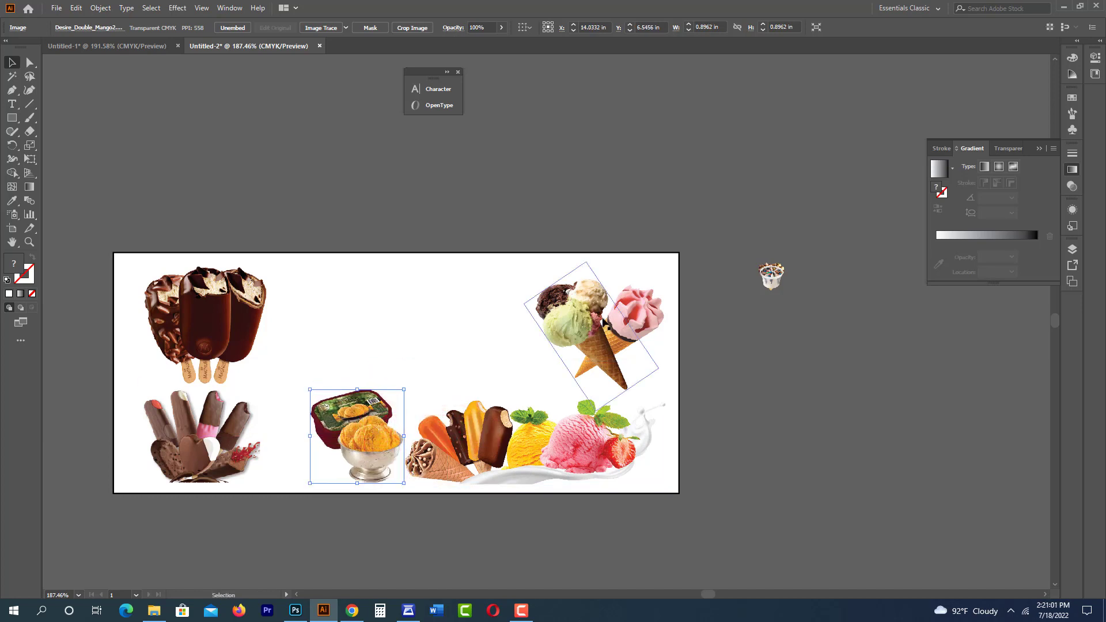
{"action": "left_click", "coordinate": [693, 321]}
- Enlarge the cup proportionally and place it left of the three-scoop cone
{"action": "left_click", "coordinate": [772, 276]}
{"action": "left_click_drag", "start_coordinate": [783, 277], "coordinate": [489, 353]}
{"action": "key", "text": "ctrl+z"}
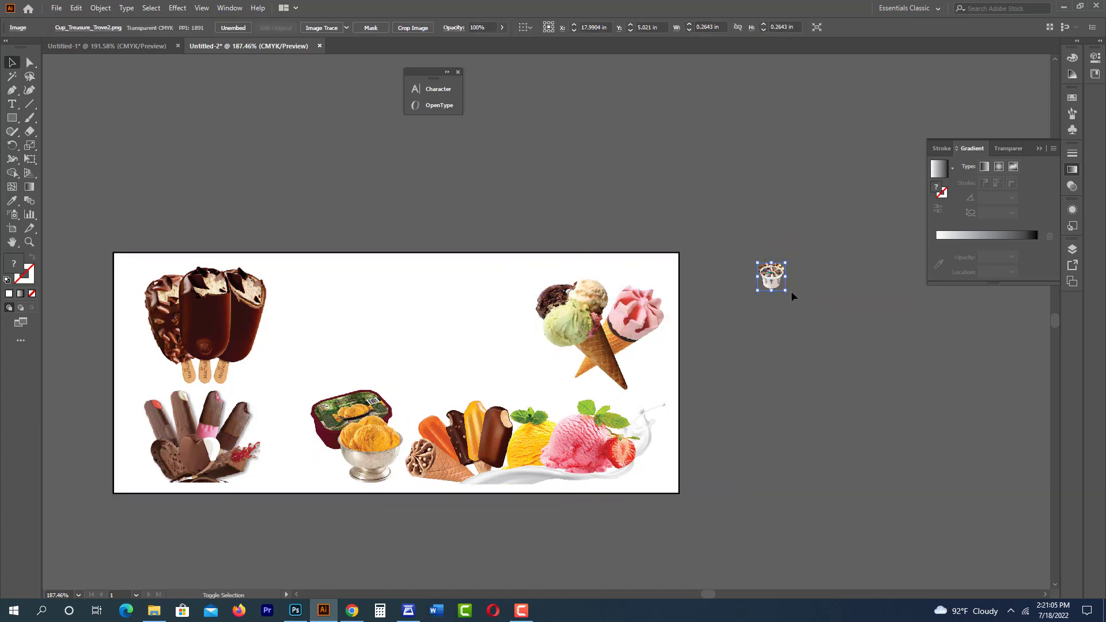
{"action": "mouse_move", "coordinate": [784, 290]}
{"action": "left_mouse_down"}
{"action": "mouse_move", "coordinate": [828, 333]}
{"action": "mouse_move", "coordinate": [471, 381]}
{"action": "mouse_move", "coordinate": [481, 346]}
{"action": "mouse_move", "coordinate": [535, 376]}
{"action": "left_mouse_up"}
{"action": "left_click", "coordinate": [825, 372]}
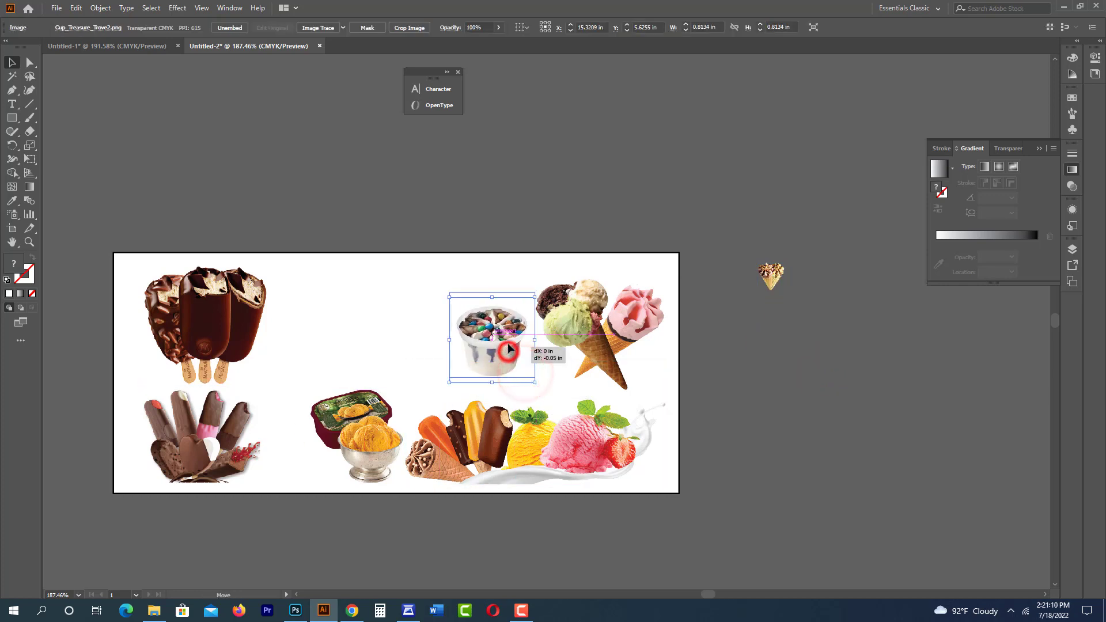
{"action": "left_click", "coordinate": [719, 286]}
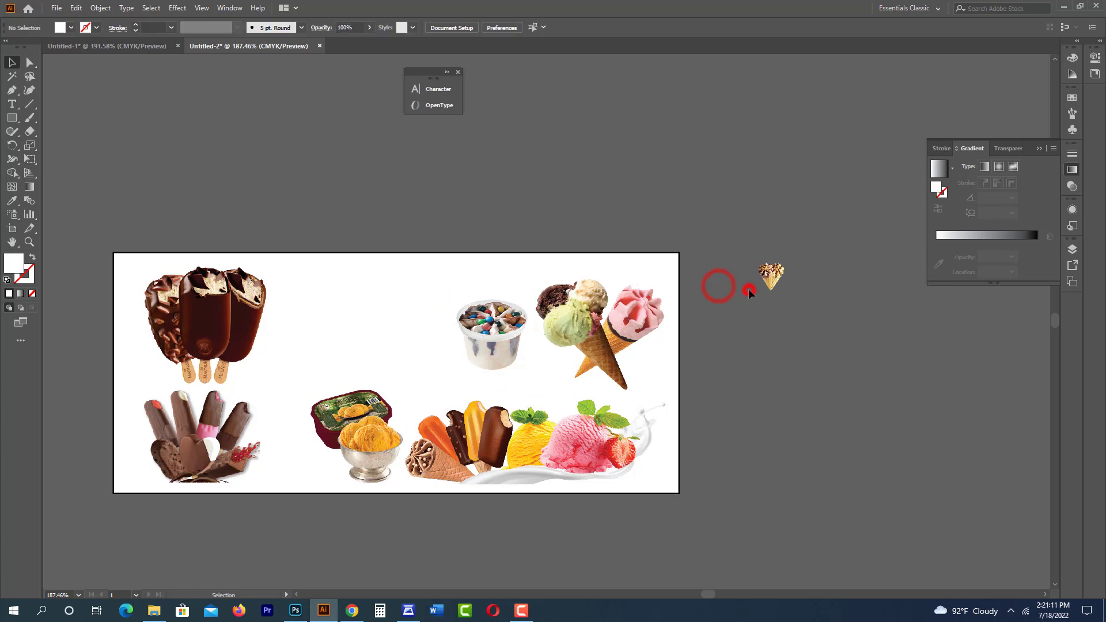
- Enlarge the toffee cone, place it left of the cup, and show the desktop
{"action": "left_click", "coordinate": [771, 288]}
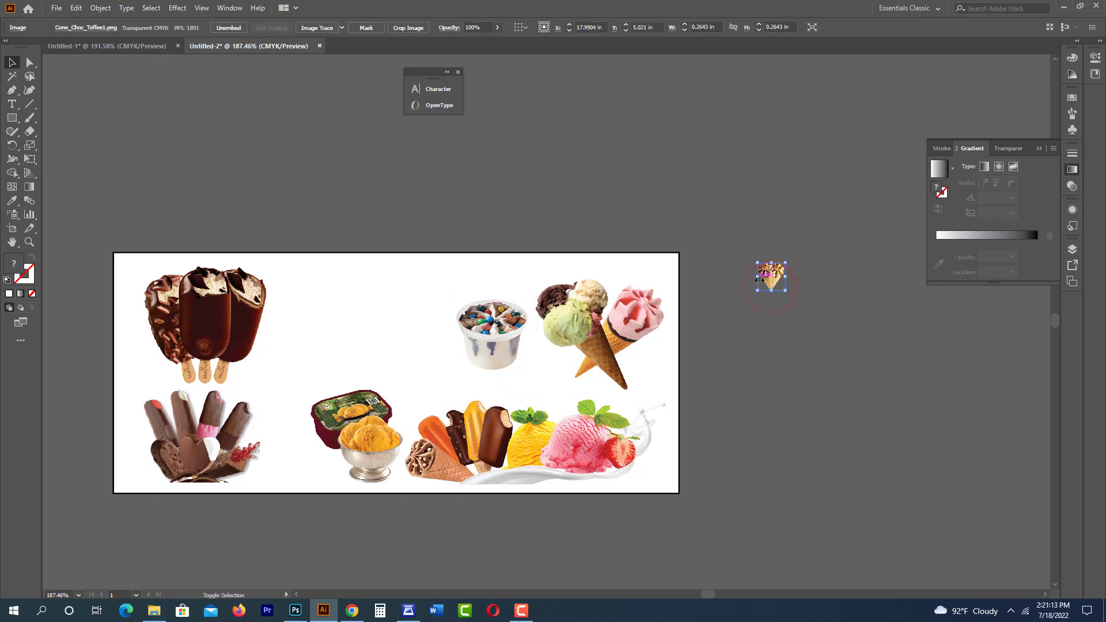
{"action": "mouse_move", "coordinate": [759, 280]}
{"action": "left_mouse_down"}
{"action": "mouse_move", "coordinate": [703, 278]}
{"action": "mouse_move", "coordinate": [417, 346]}
{"action": "left_mouse_up"}
{"action": "left_click", "coordinate": [810, 358]}
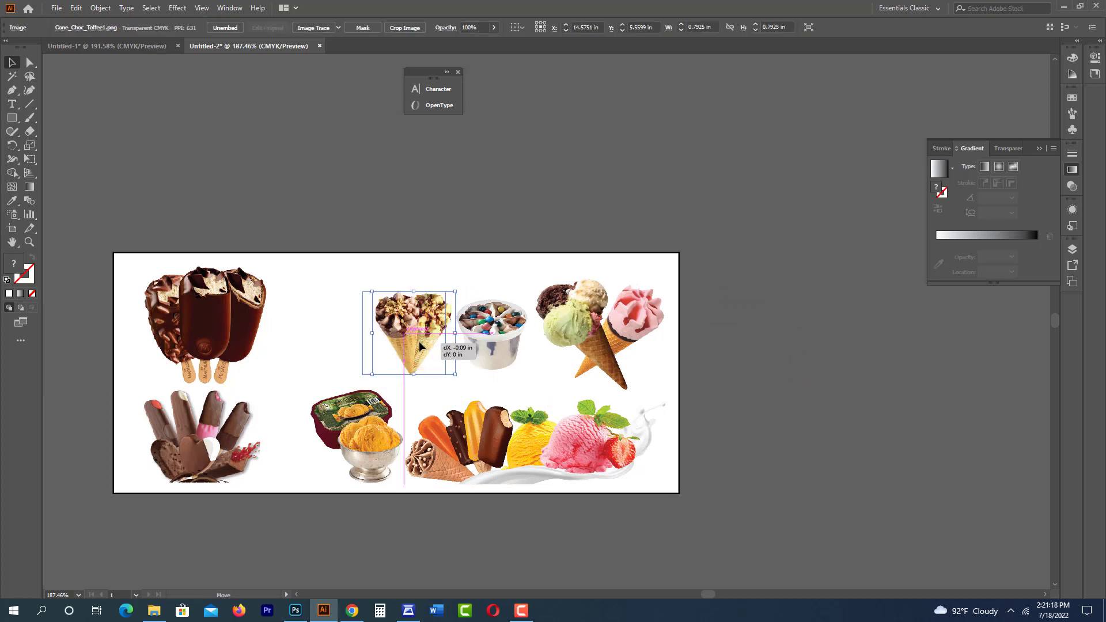
{"action": "left_click", "coordinate": [750, 371]}
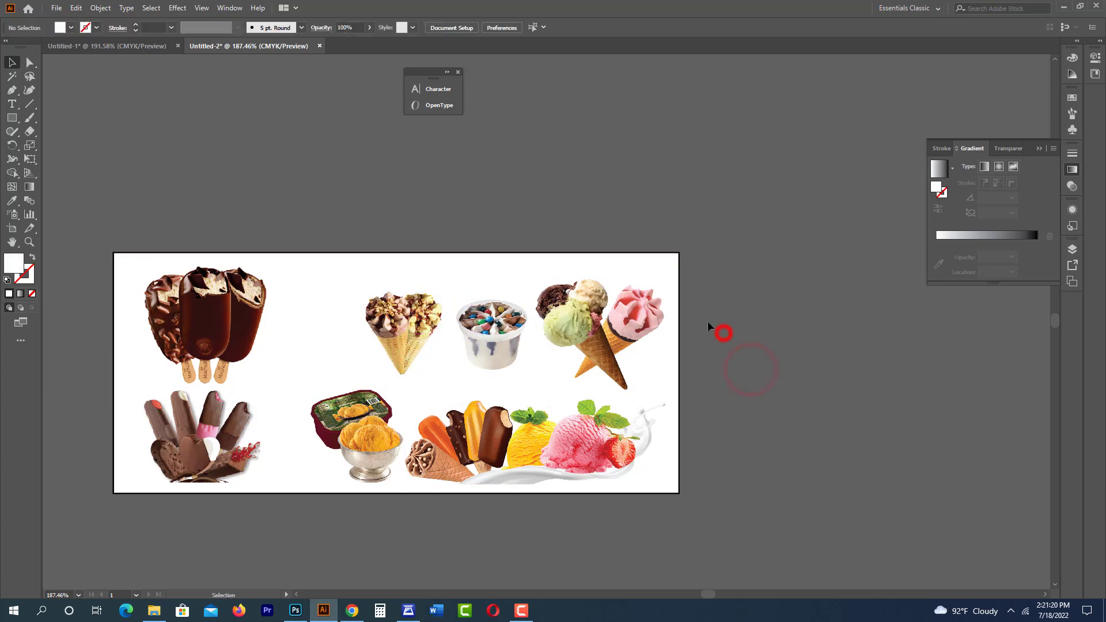
{"action": "scroll", "coordinate": [755, 470], "scroll_direction": "down", "scroll_amount": 2}
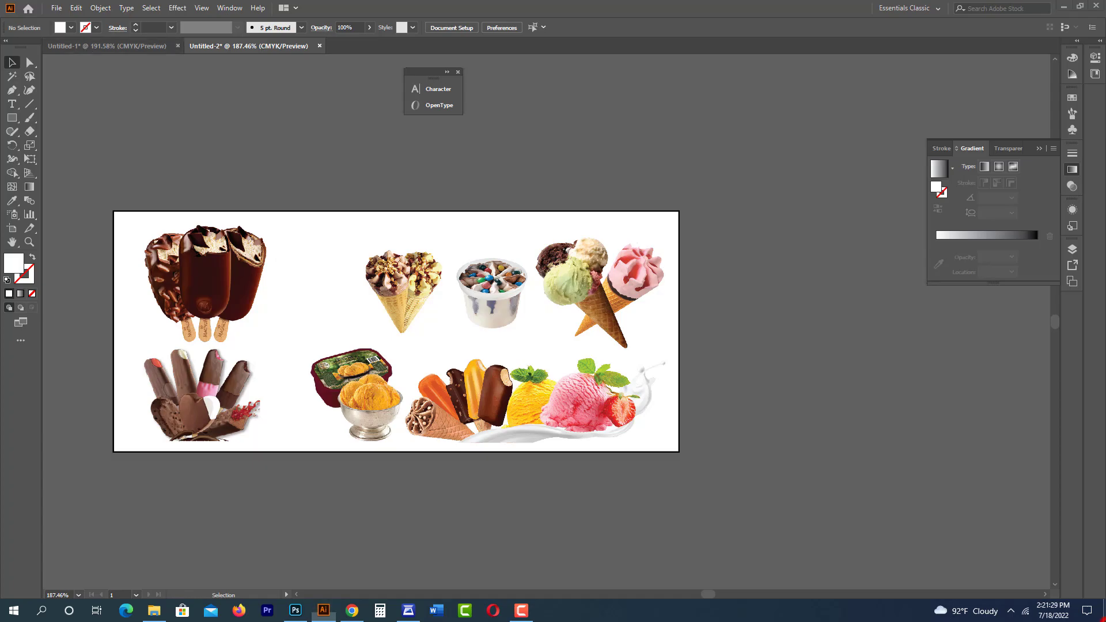
{"action": "left_click", "coordinate": [1100, 611]}
- Open ice-cream.jpg in Photoshop as a new document
{"action": "mouse_move", "coordinate": [245, 26]}
{"action": "left_mouse_down"}
{"action": "mouse_move", "coordinate": [274, 73]}
{"action": "mouse_move", "coordinate": [303, 615]}
{"action": "left_mouse_up"}
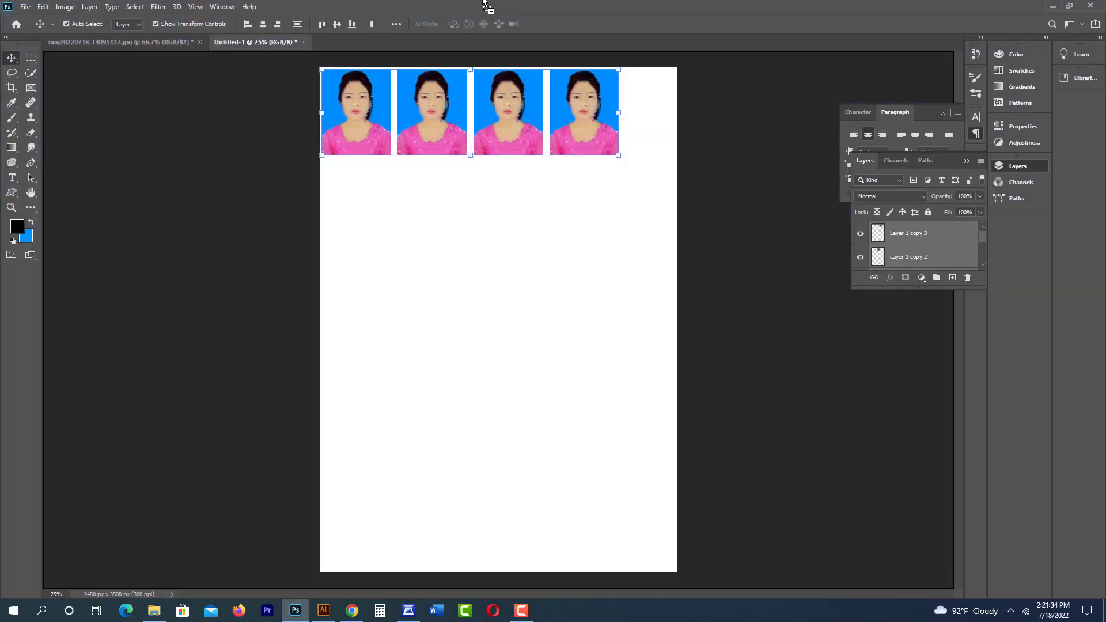
{"action": "left_click_drag", "start_coordinate": [304, 615], "coordinate": [497, 21]}
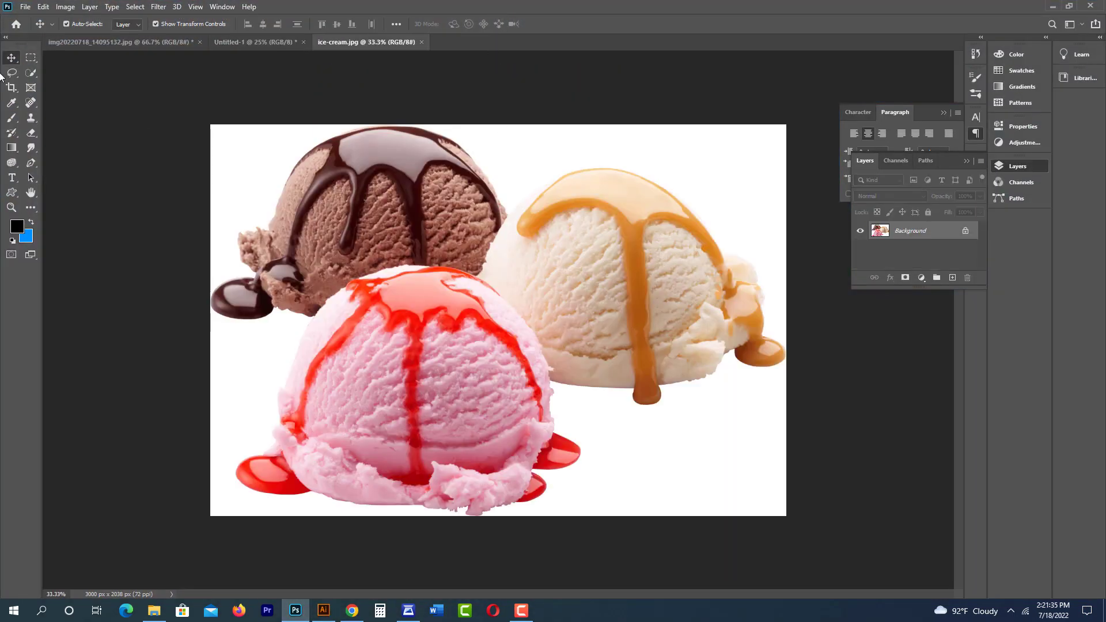
{"action": "left_click", "coordinate": [31, 73]}
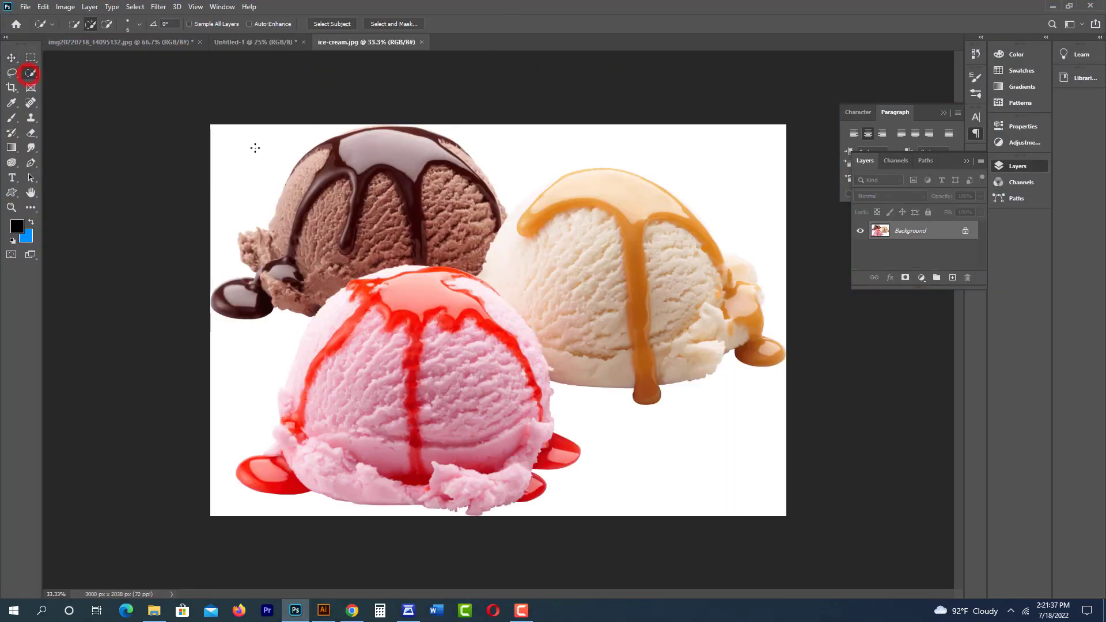
{"action": "right_click", "coordinate": [31, 73]}
{"action": "left_click", "coordinate": [64, 92]}
- Try selecting the white background with the Magic Wand and dismiss the no-pixels warning
{"action": "left_click", "coordinate": [254, 157]}
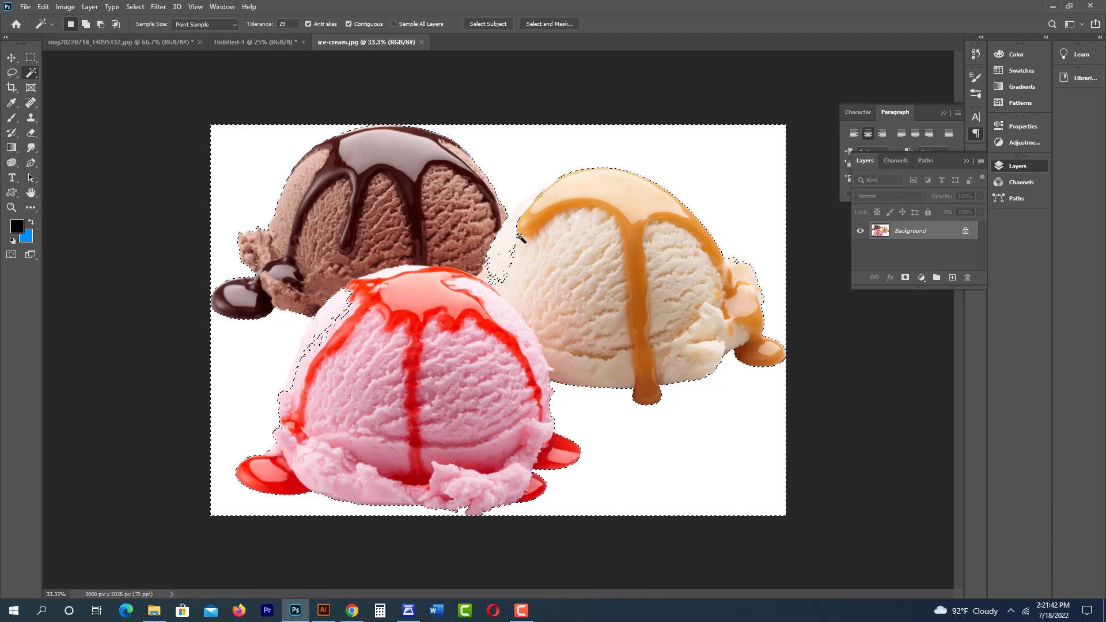
{"action": "left_click", "coordinate": [525, 212], "text": "alt"}
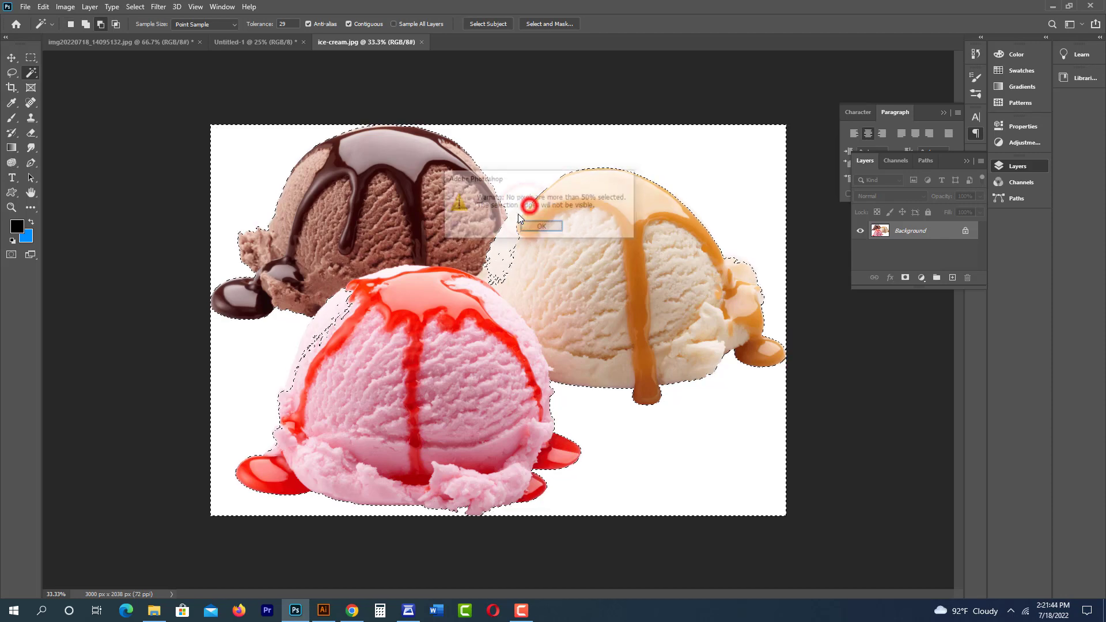
{"action": "left_click", "coordinate": [534, 226]}
{"action": "left_click", "coordinate": [507, 240], "text": "alt"}
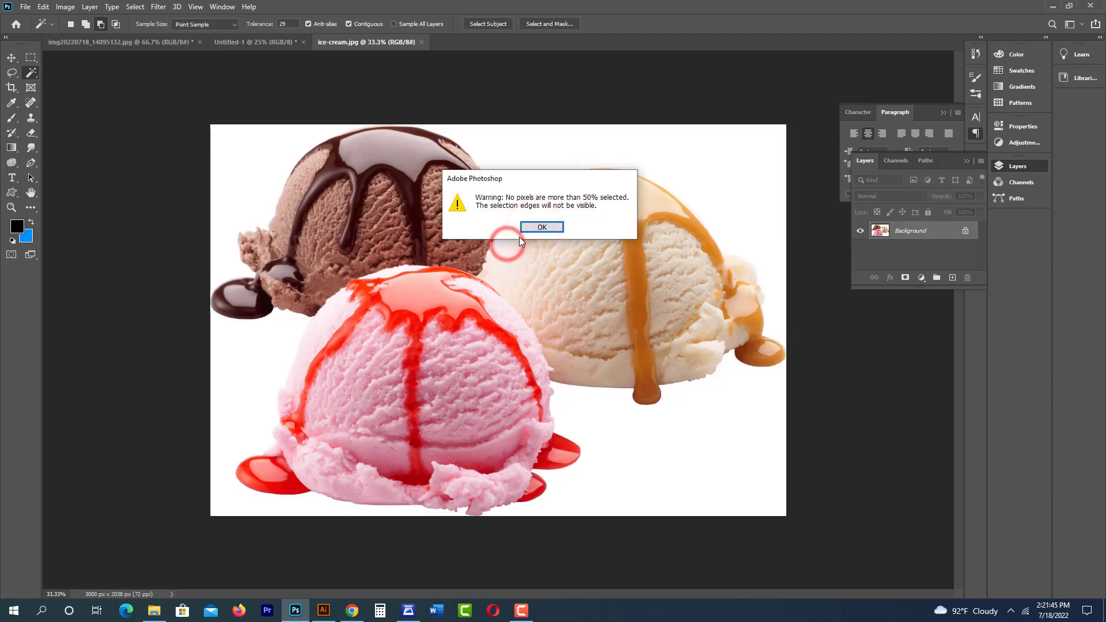
{"action": "left_click", "coordinate": [536, 225]}
{"action": "right_click", "coordinate": [31, 72]}
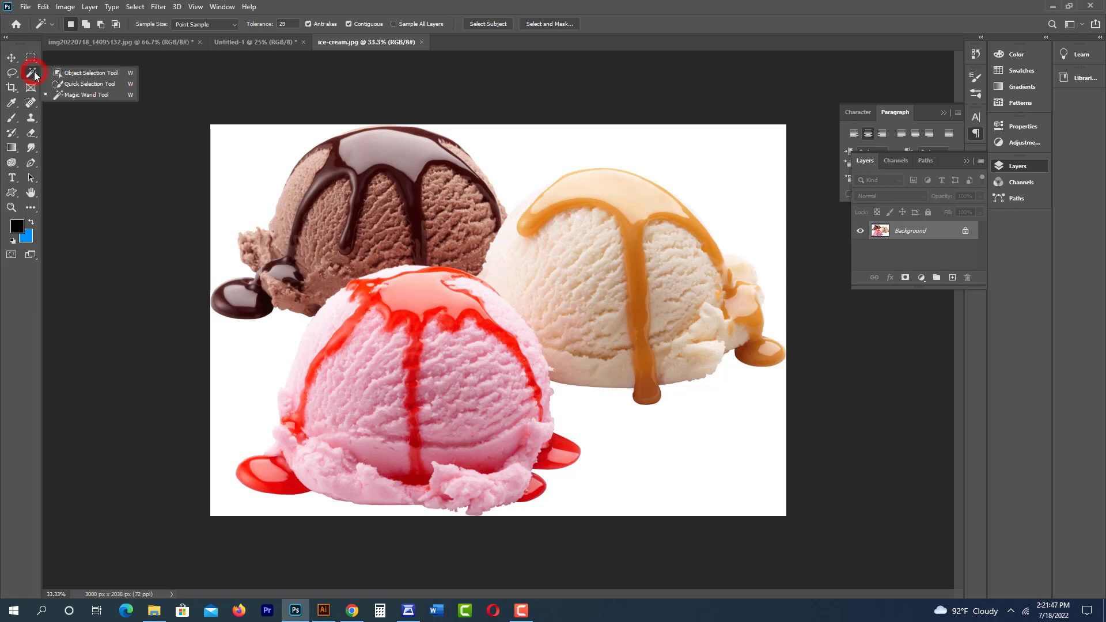
- Quick-select the white background around and between the three ice-cream scoops
{"action": "left_click", "coordinate": [60, 84]}
{"action": "left_click", "coordinate": [550, 154]}
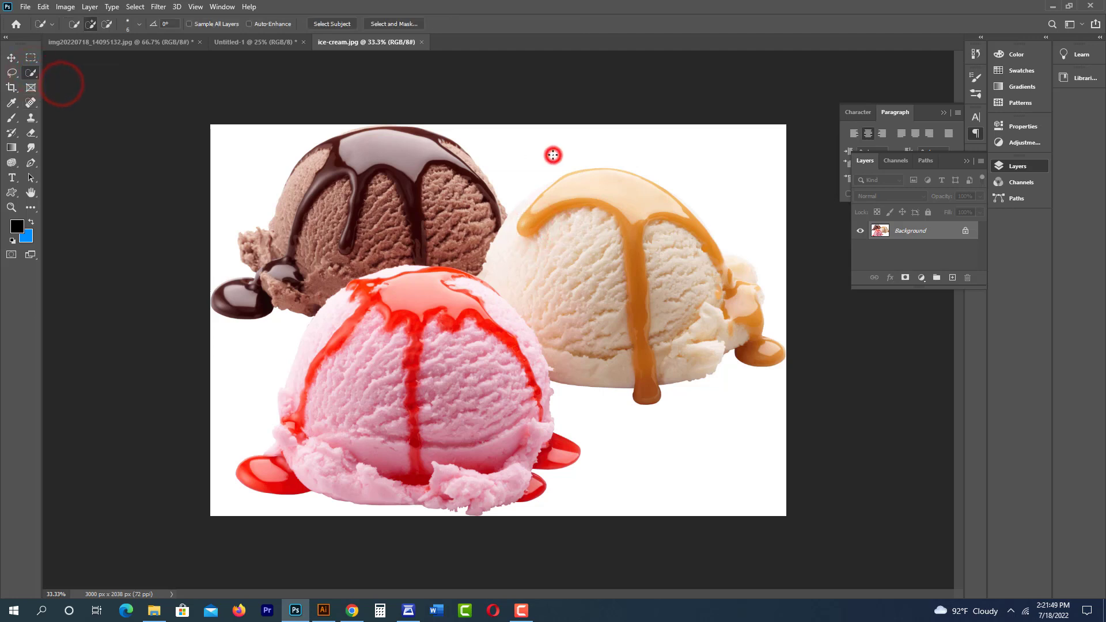
{"action": "left_click", "coordinate": [731, 169]}
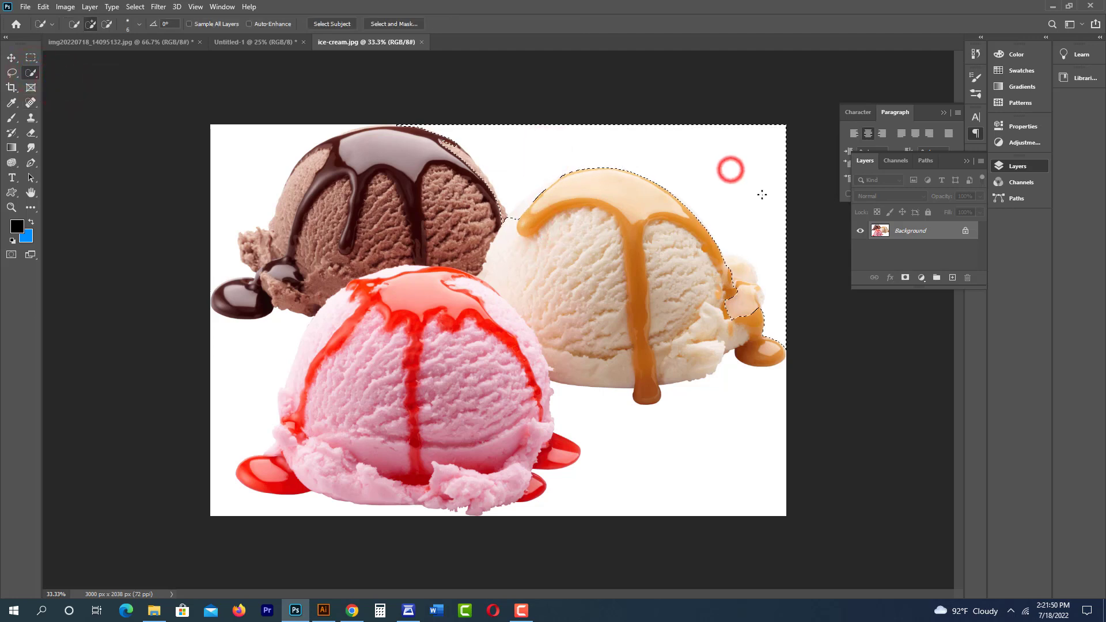
{"action": "left_click", "coordinate": [671, 464]}
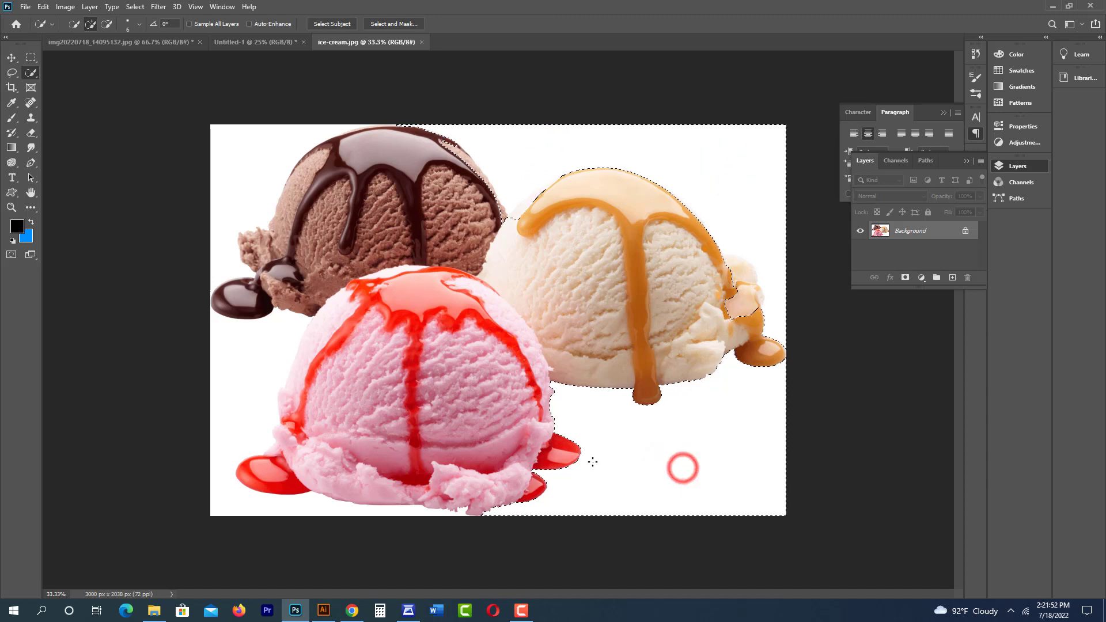
{"action": "left_click", "coordinate": [238, 376]}
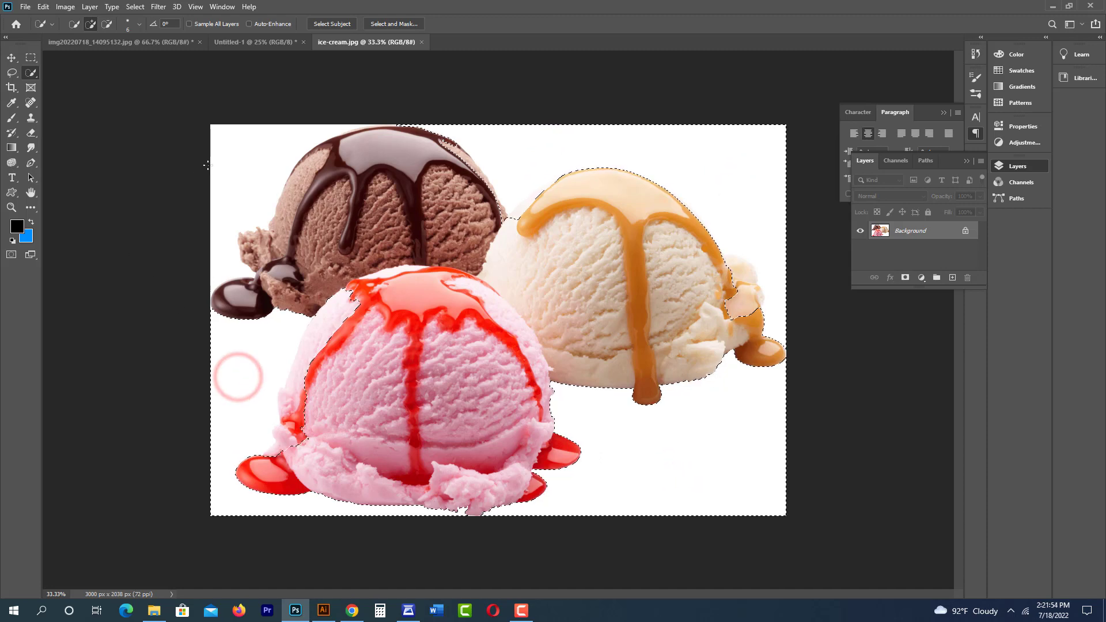
{"action": "left_click", "coordinate": [229, 142]}
- Trim the selection along the pink and chocolate scoop edges and convert Background to Layer 0
{"action": "key", "text": "alt"}
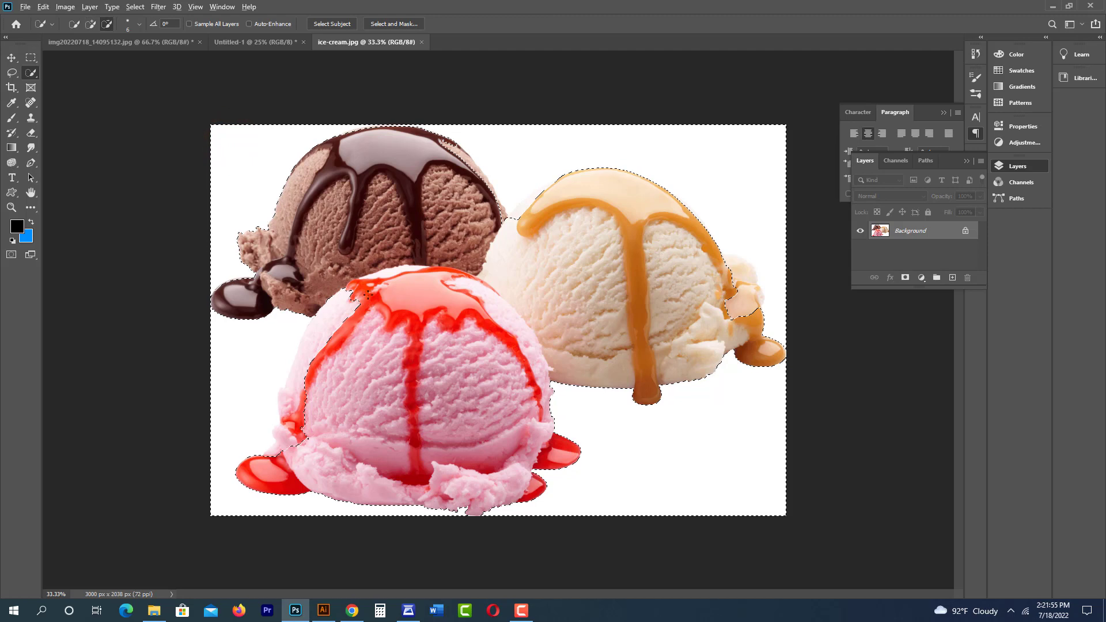
{"action": "left_click", "coordinate": [320, 333], "text": "alt"}
{"action": "left_click", "coordinate": [281, 404]}
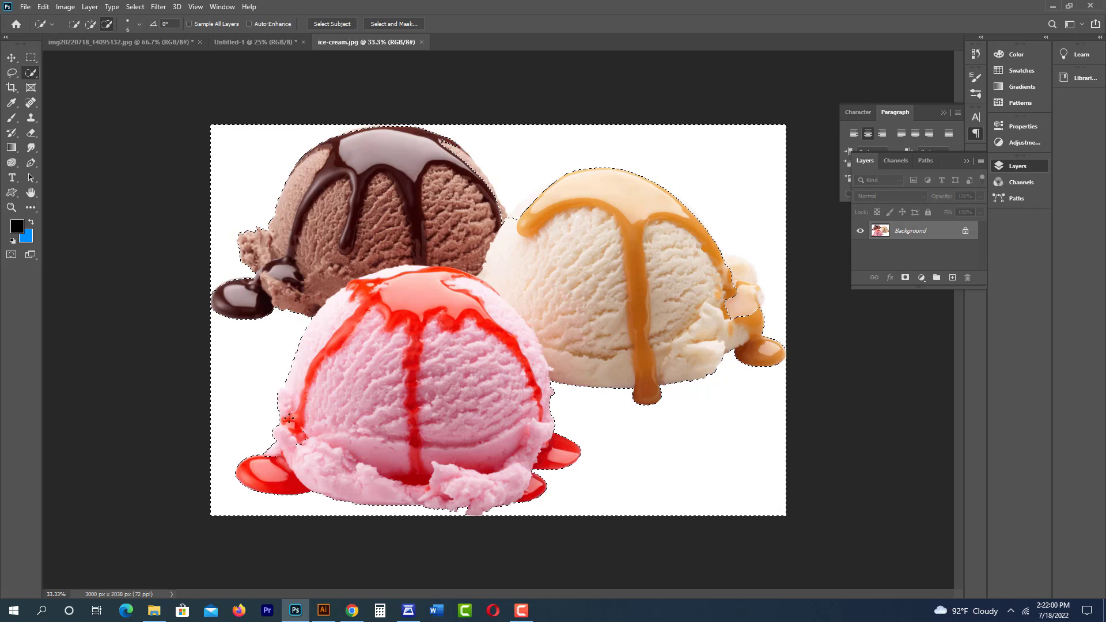
{"action": "left_click", "coordinate": [312, 440]}
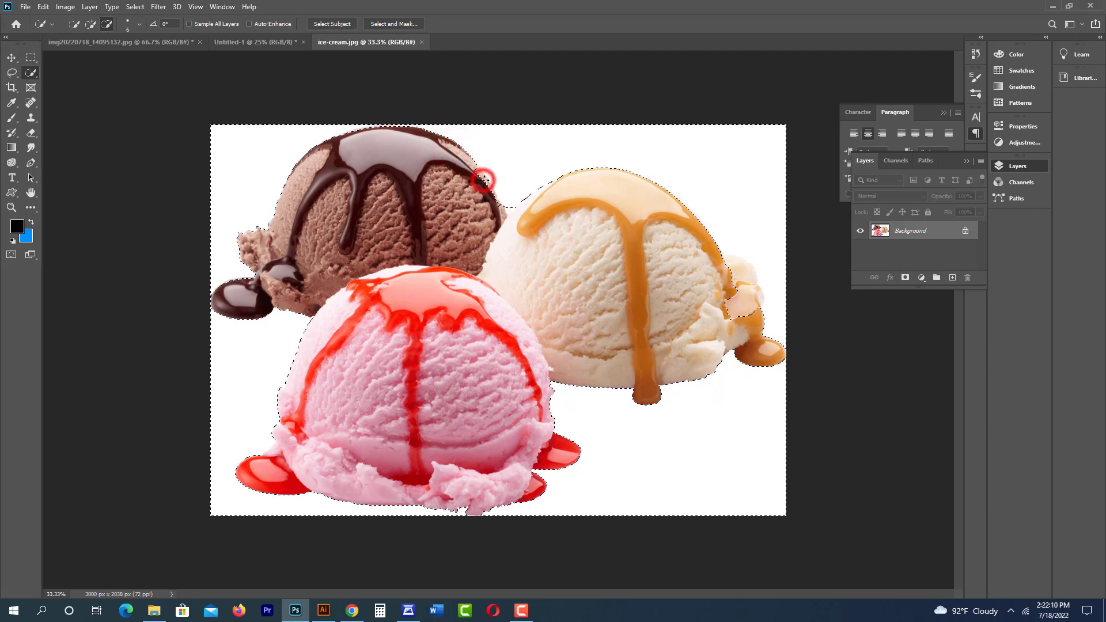
{"action": "left_click_drag", "start_coordinate": [483, 181], "coordinate": [481, 174]}
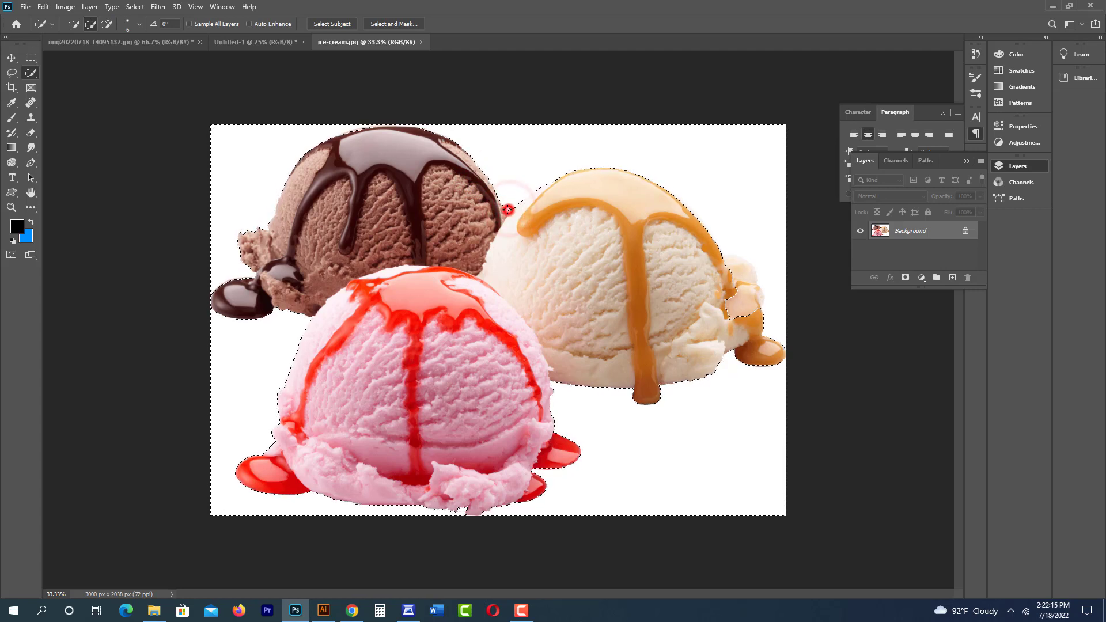
{"action": "left_click", "coordinate": [507, 212]}
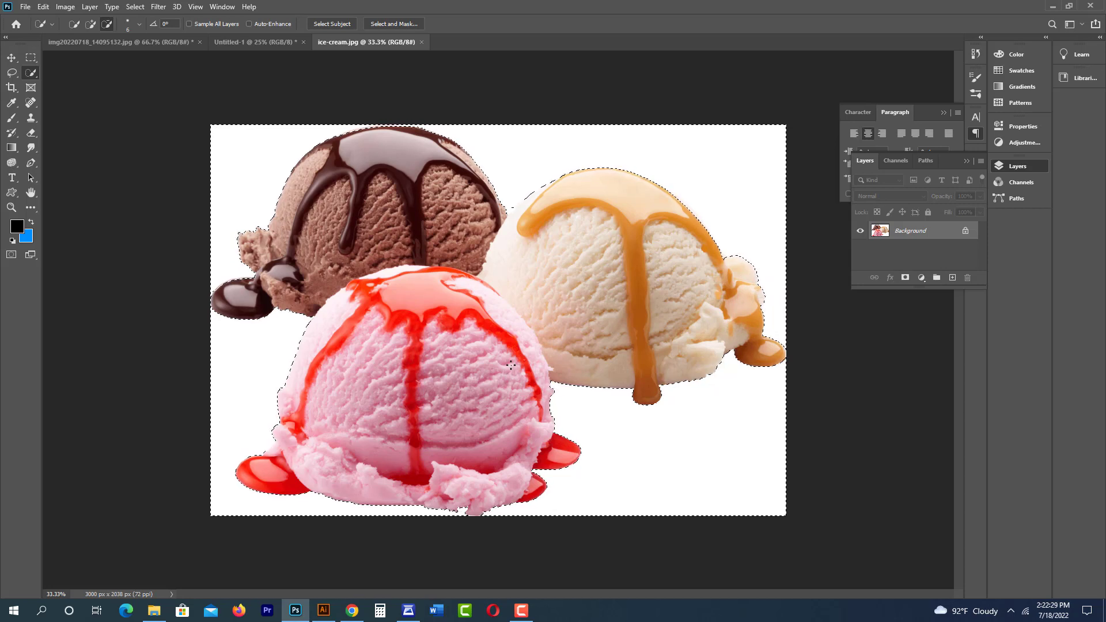
{"action": "left_click", "coordinate": [965, 231]}
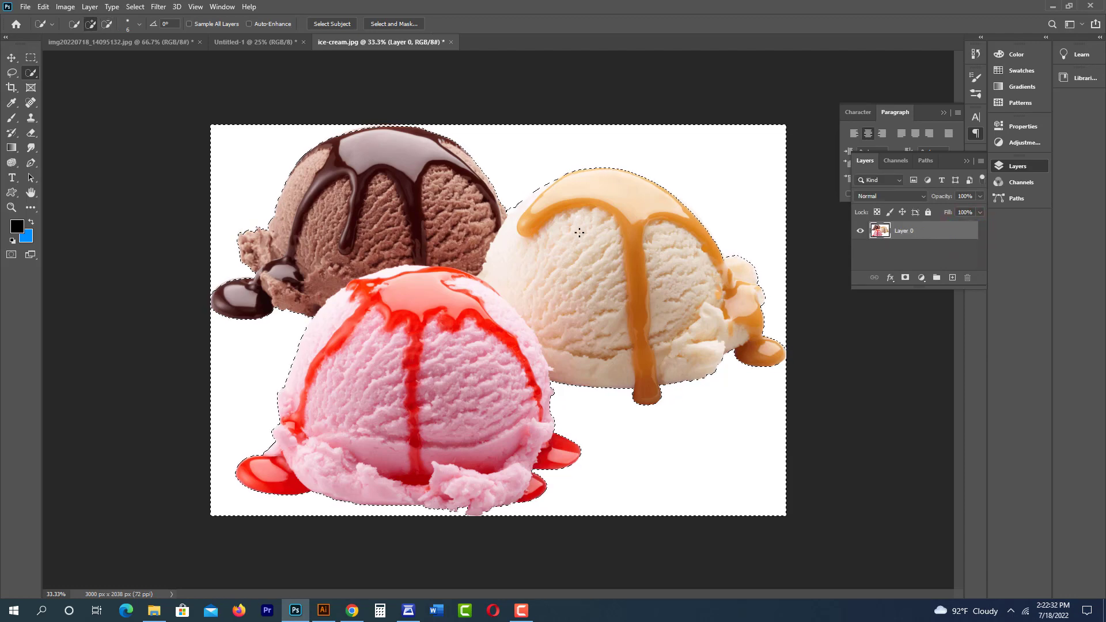
- Delete the white background around the scoops using a 2-pixel feathered selection
{"action": "key", "text": "Delete"}
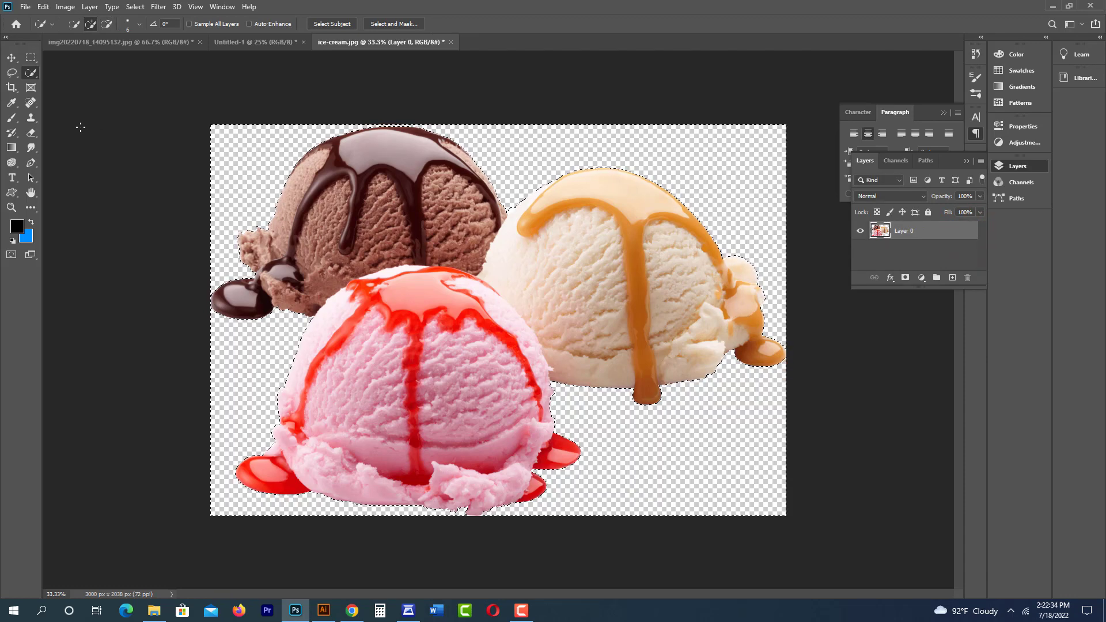
{"action": "key", "text": "shift+F6"}
{"action": "key", "text": "ctrl+z"}
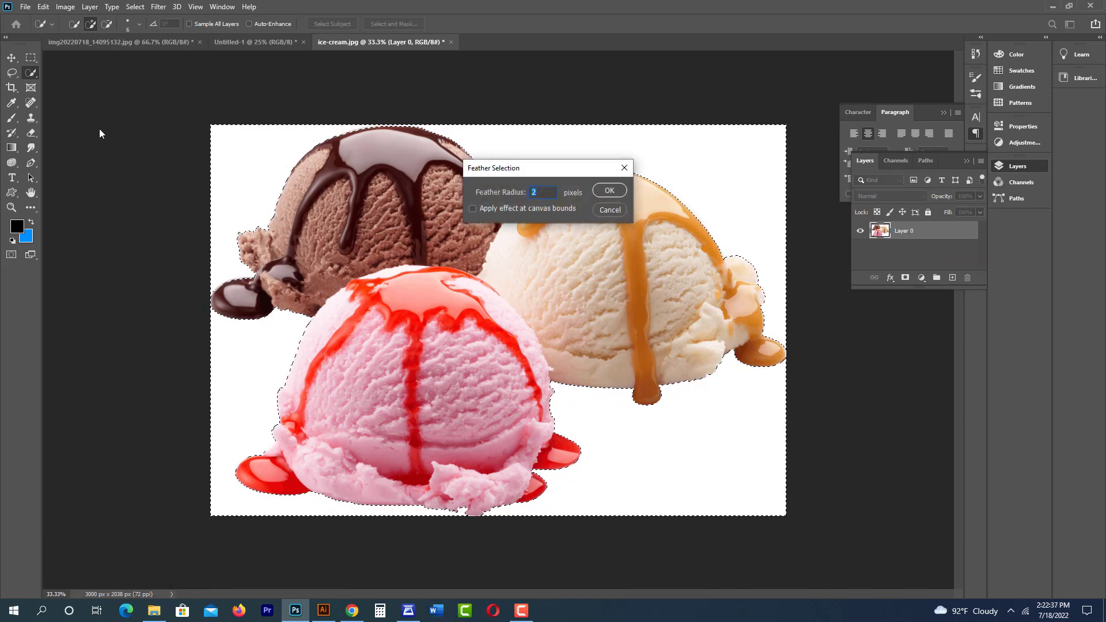
{"action": "key", "text": "Return"}
{"action": "key", "text": "Delete"}
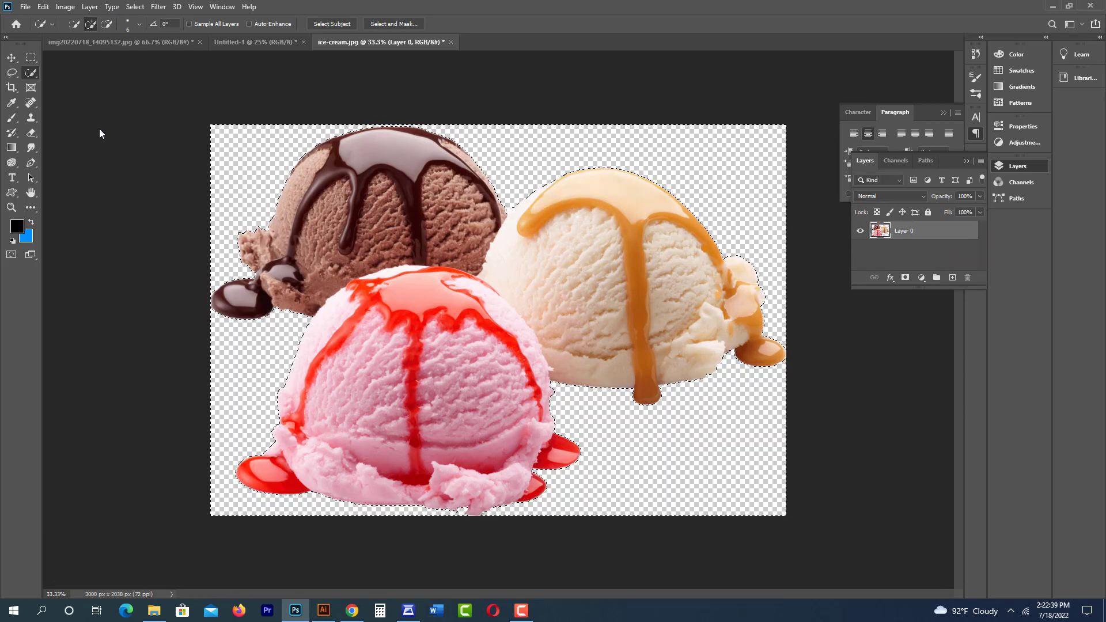
{"action": "left_click", "coordinate": [11, 58]}
- Save the cut-out scoops to the Desktop as ice-cream in PNG format
{"action": "key", "text": "ctrl+shift+s"}
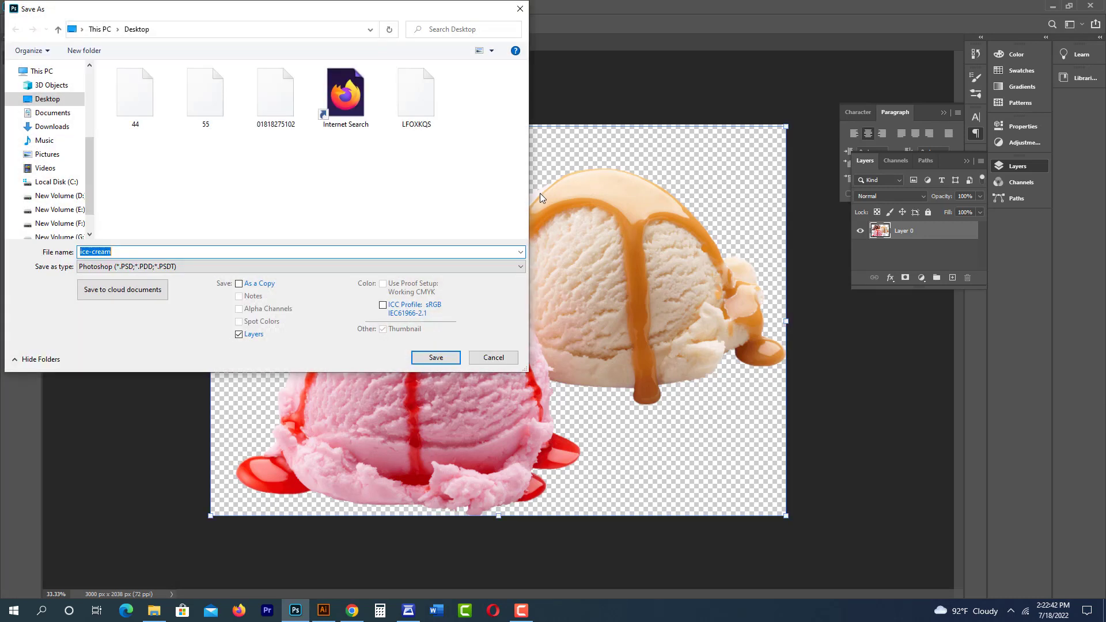
{"action": "left_click", "coordinate": [180, 267]}
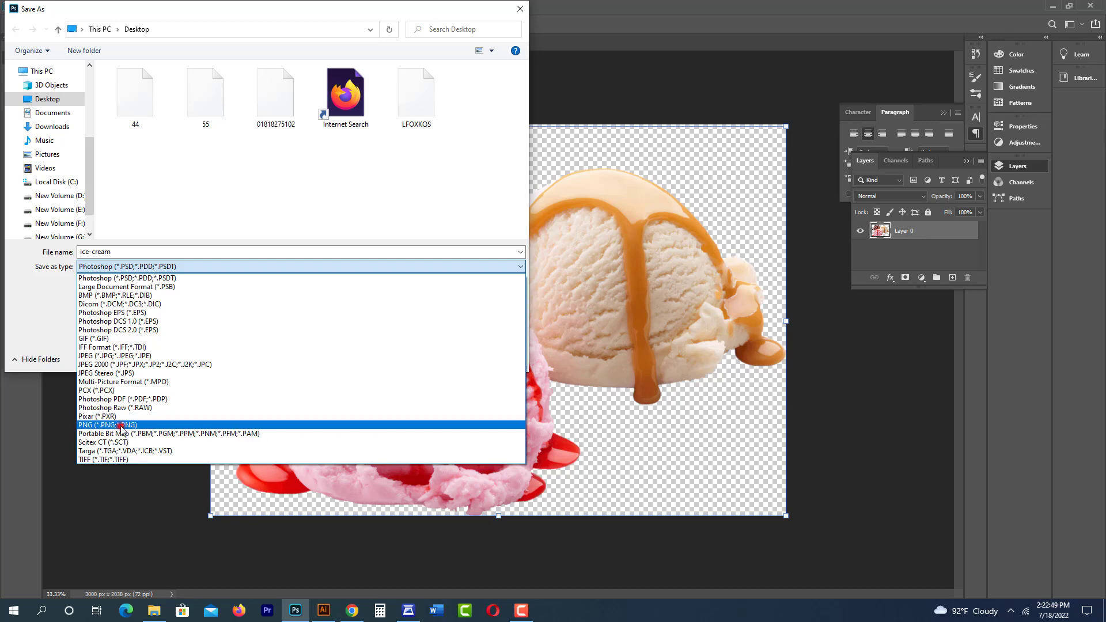
{"action": "left_click", "coordinate": [120, 425]}
{"action": "left_click", "coordinate": [437, 357]}
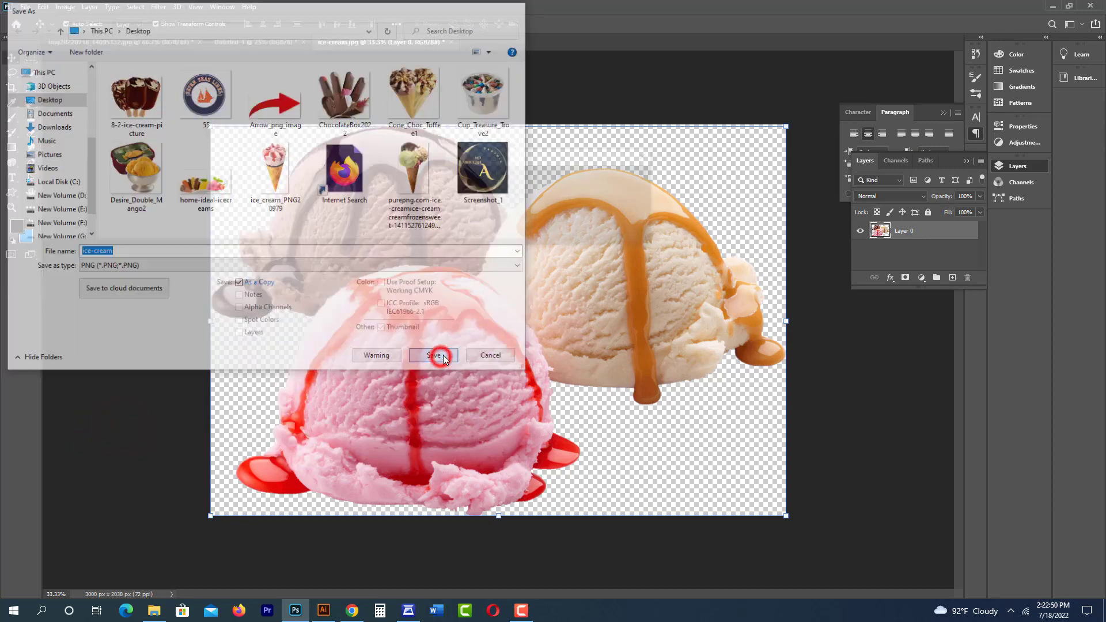
{"action": "left_click", "coordinate": [611, 182]}
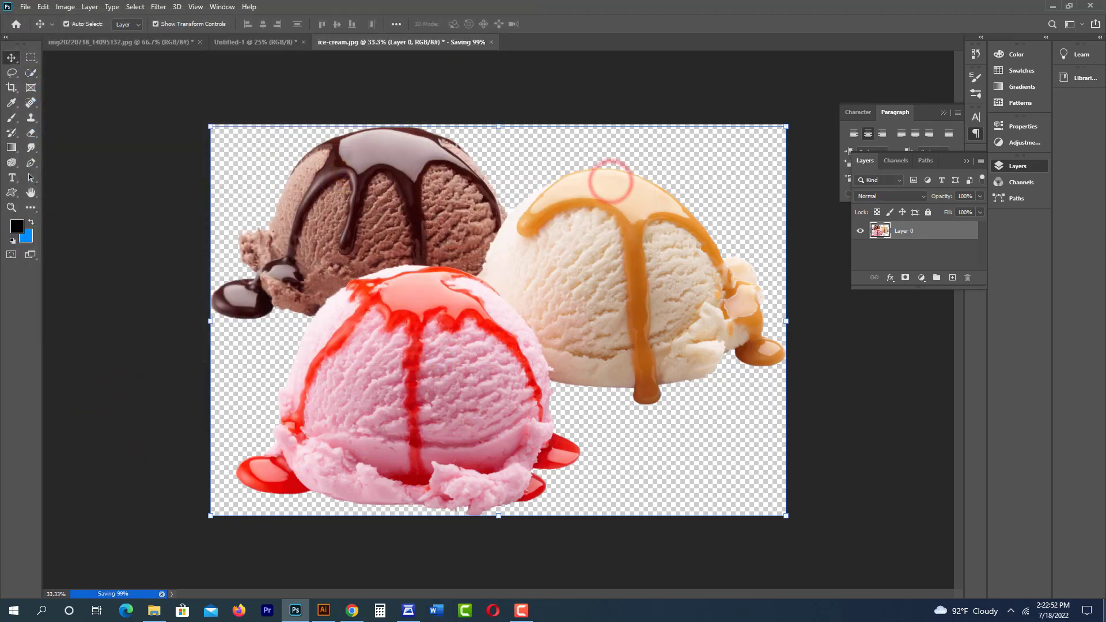
{"action": "left_click", "coordinate": [1102, 616]}
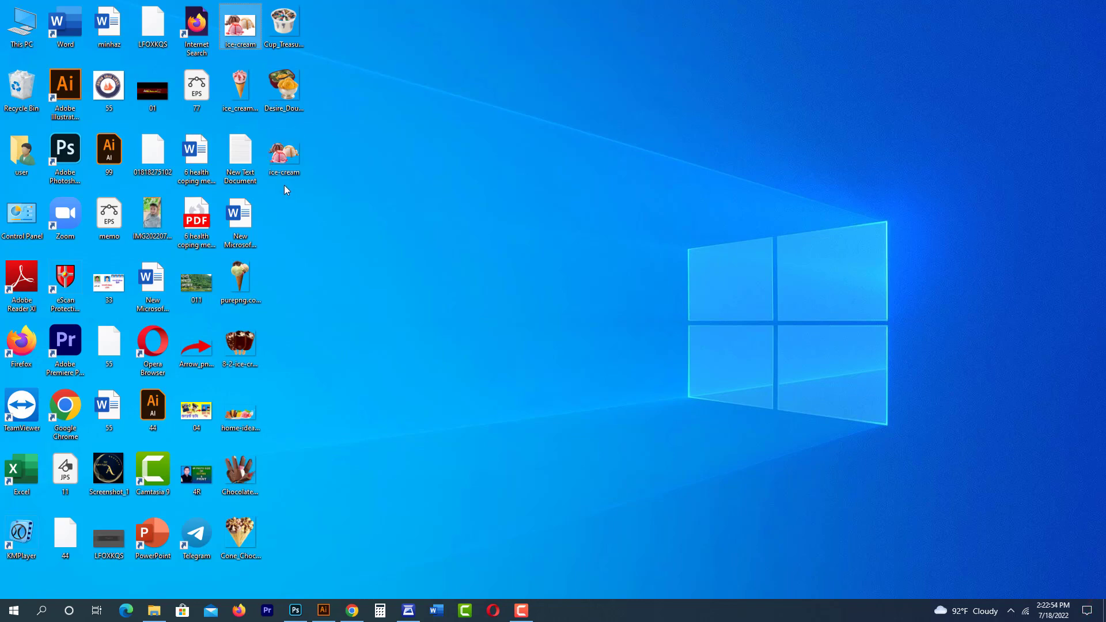
- Place ice-cream.png from the desktop into Illustrator, embed it, and zoom out to view it
{"action": "mouse_move", "coordinate": [284, 155]}
{"action": "left_mouse_down"}
{"action": "mouse_move", "coordinate": [340, 613]}
{"action": "mouse_move", "coordinate": [402, 487]}
{"action": "left_mouse_up"}
{"action": "left_click_drag", "start_coordinate": [582, 285], "coordinate": [582, 285]}
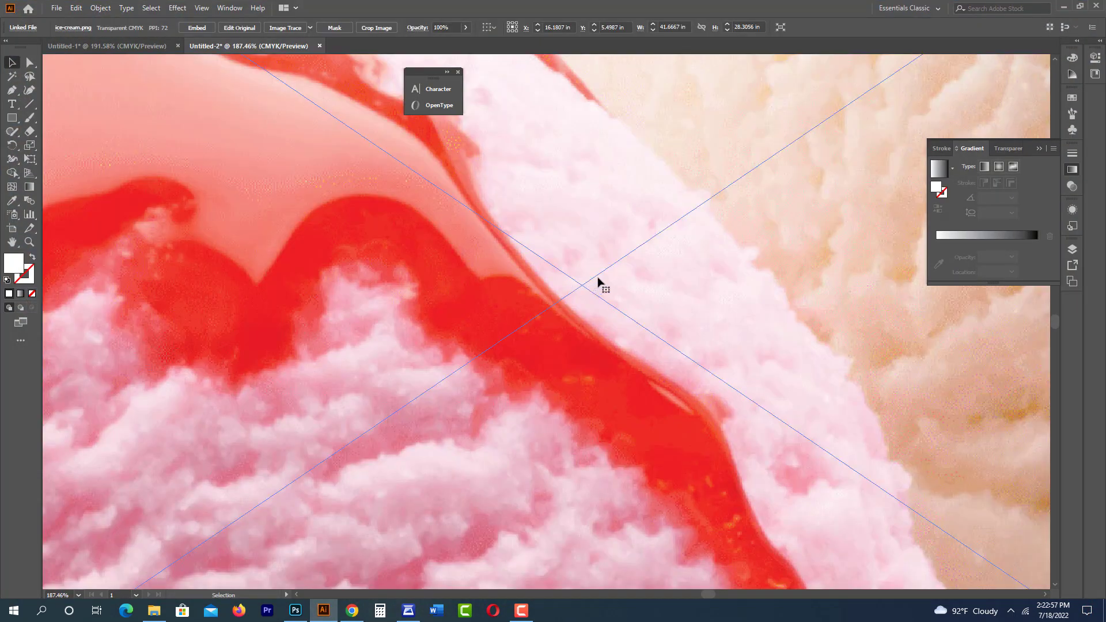
{"action": "left_click", "coordinate": [194, 27]}
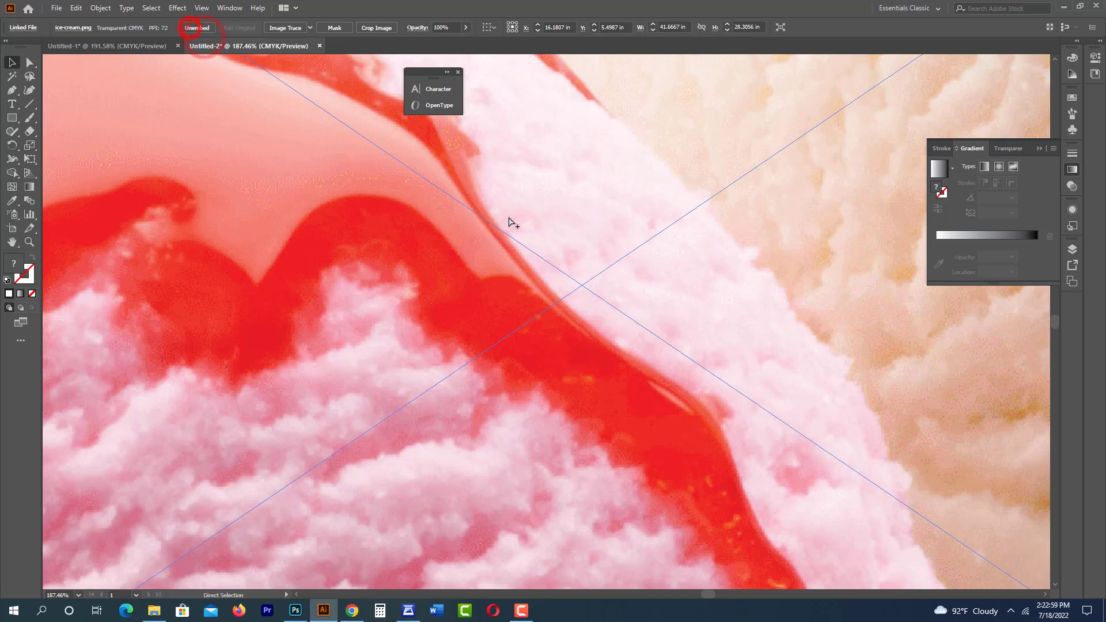
{"action": "key", "text": "z"}
{"action": "left_click", "coordinate": [661, 258], "text": "alt"}
{"action": "left_click", "coordinate": [662, 259], "text": "alt"}
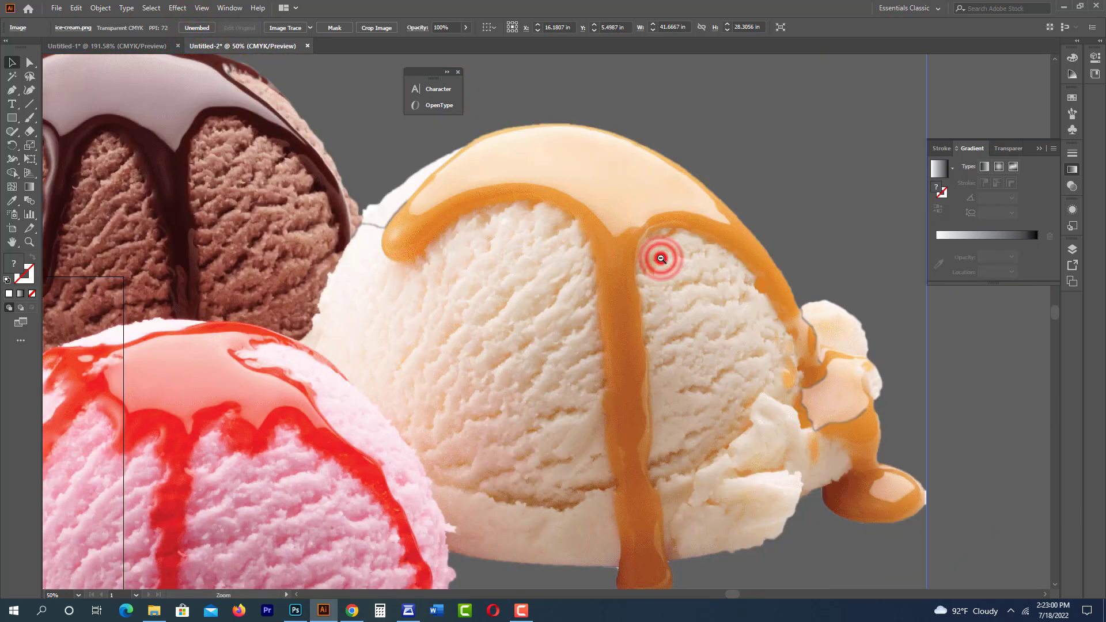
{"action": "left_click", "coordinate": [661, 258], "text": "alt"}
- Shrink the oversized scoops image and move it into the artboard's top row
{"action": "key", "text": "v"}
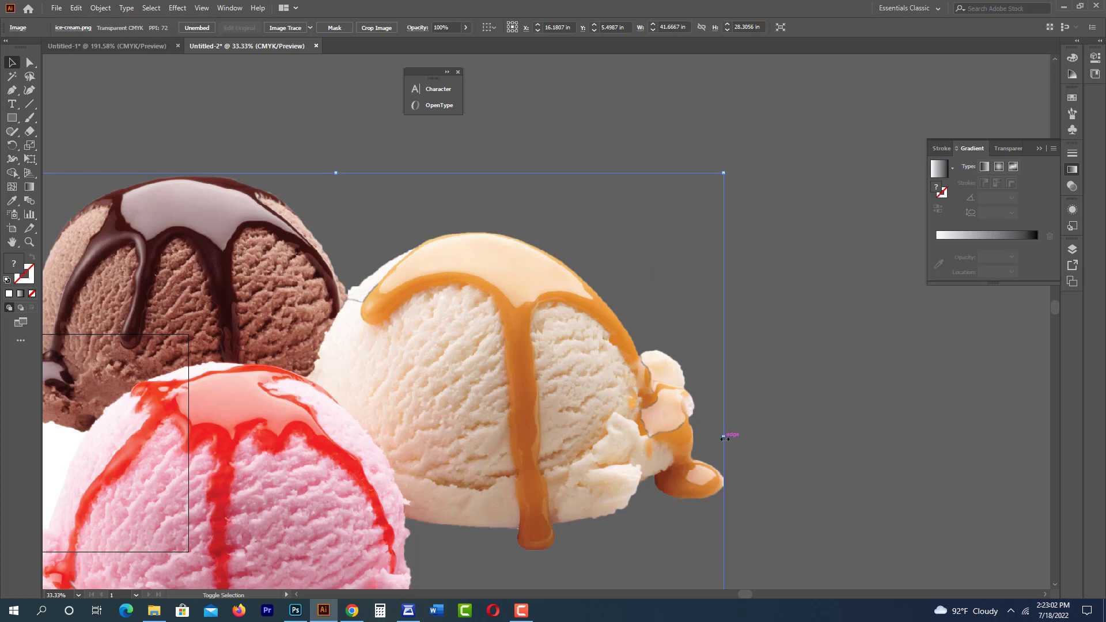
{"action": "mouse_move", "coordinate": [724, 438]}
{"action": "left_mouse_down"}
{"action": "mouse_move", "coordinate": [184, 421]}
{"action": "mouse_move", "coordinate": [582, 409]}
{"action": "left_mouse_up"}
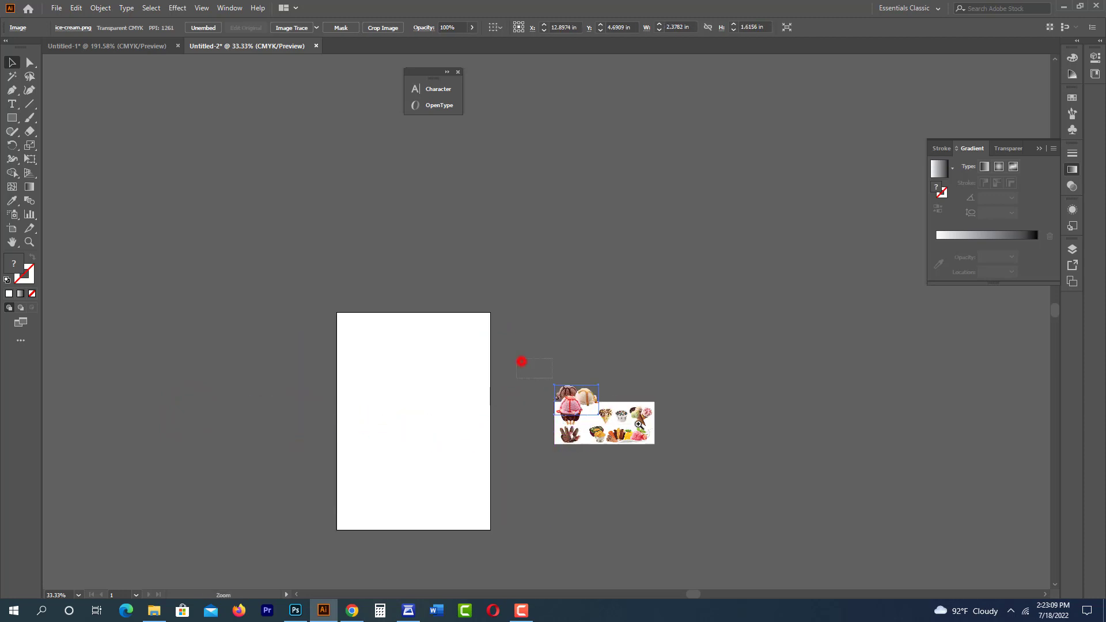
{"action": "left_click_drag", "start_coordinate": [522, 361], "coordinate": [639, 424]}
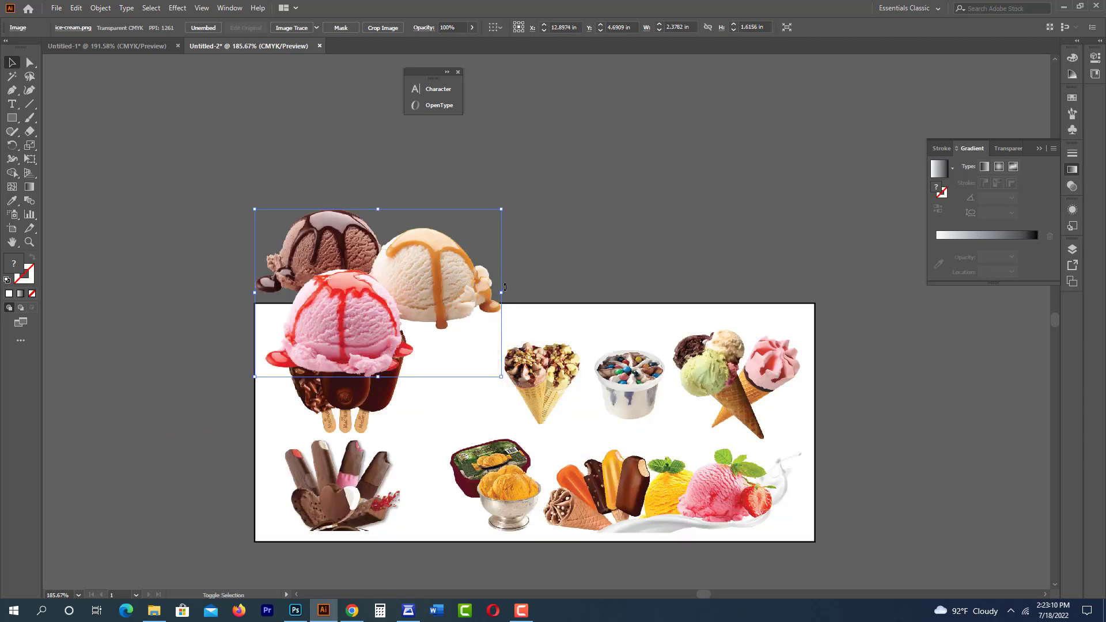
{"action": "left_click_drag", "start_coordinate": [501, 291], "coordinate": [349, 292]}
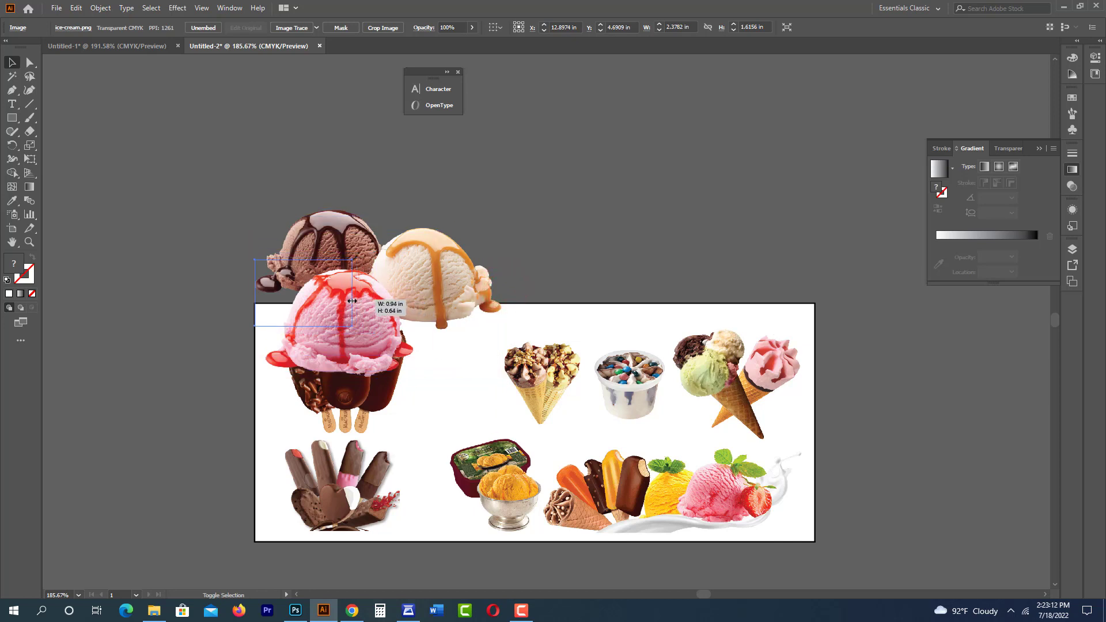
{"action": "left_click_drag", "start_coordinate": [311, 304], "coordinate": [479, 381]}
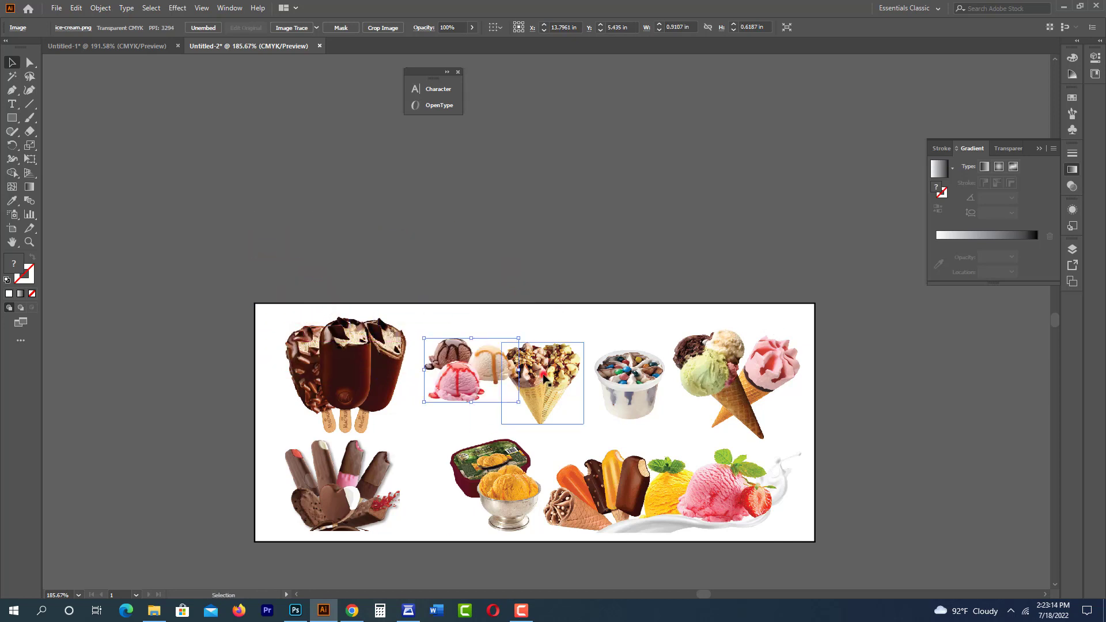
- Resize the top-row photos: taller chocolate cone, narrower two cones, slightly taller cup
{"action": "left_click", "coordinate": [544, 398]}
{"action": "left_click_drag", "start_coordinate": [543, 342], "coordinate": [543, 328]}
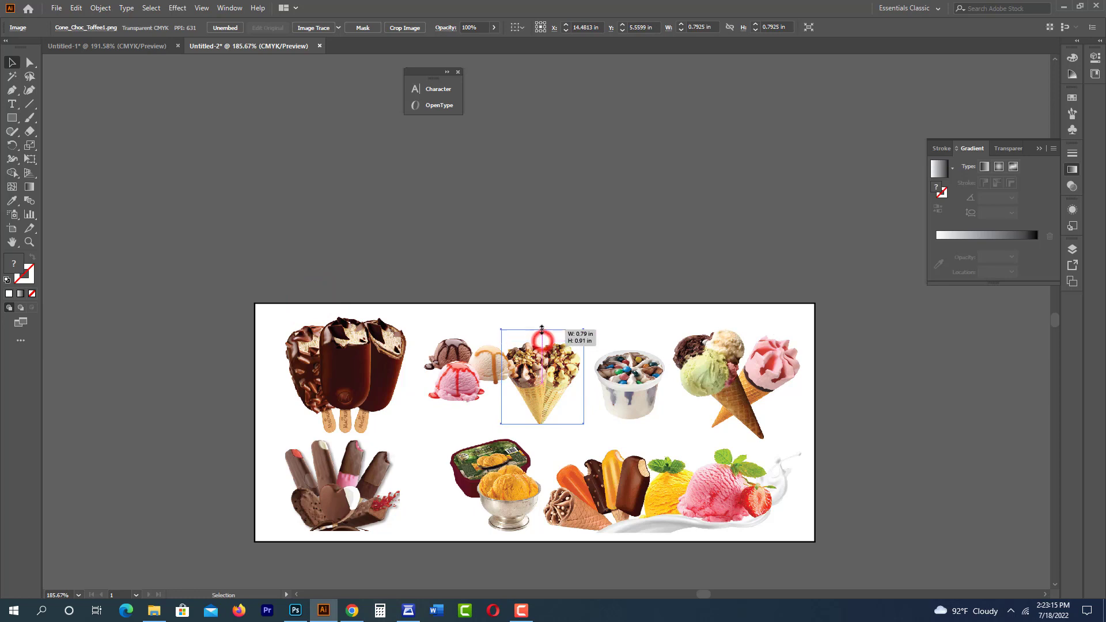
{"action": "left_click", "coordinate": [628, 380]}
{"action": "left_click", "coordinate": [723, 385]}
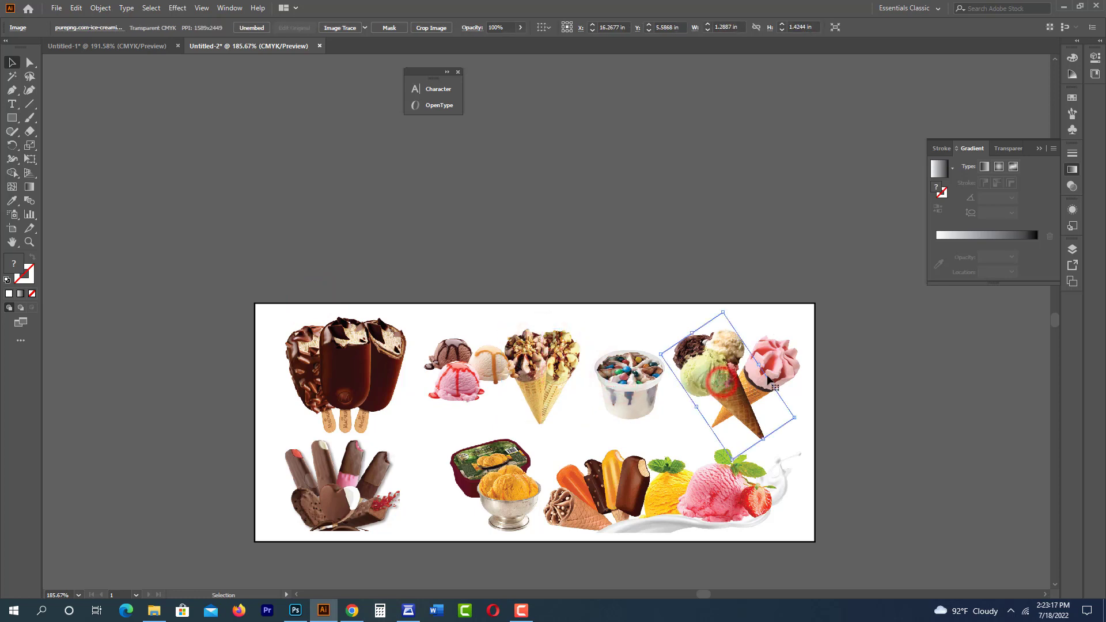
{"action": "left_click", "coordinate": [775, 363], "text": "shift"}
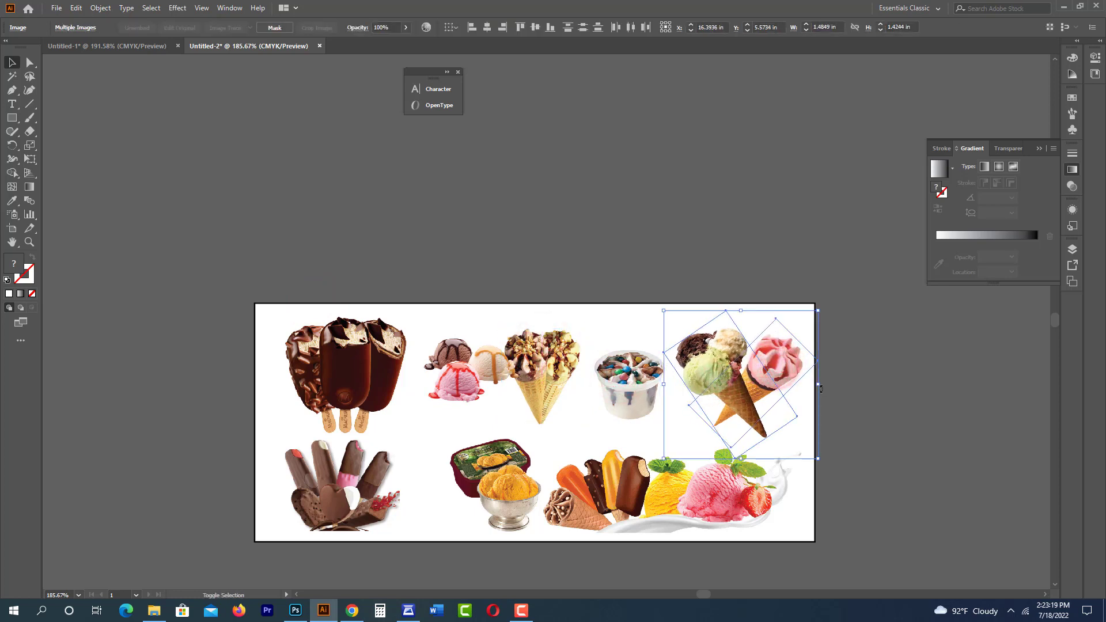
{"action": "left_click_drag", "start_coordinate": [819, 388], "coordinate": [811, 388]}
{"action": "left_click", "coordinate": [636, 377]}
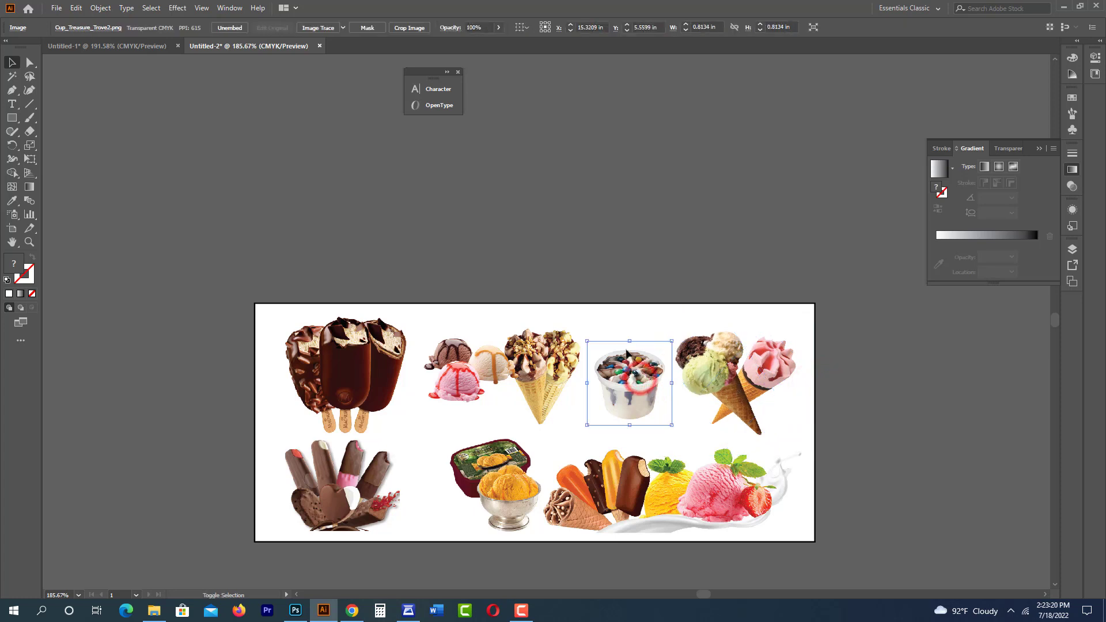
{"action": "left_click_drag", "start_coordinate": [630, 340], "coordinate": [629, 336]}
{"action": "left_click_drag", "start_coordinate": [541, 374], "coordinate": [549, 375]}
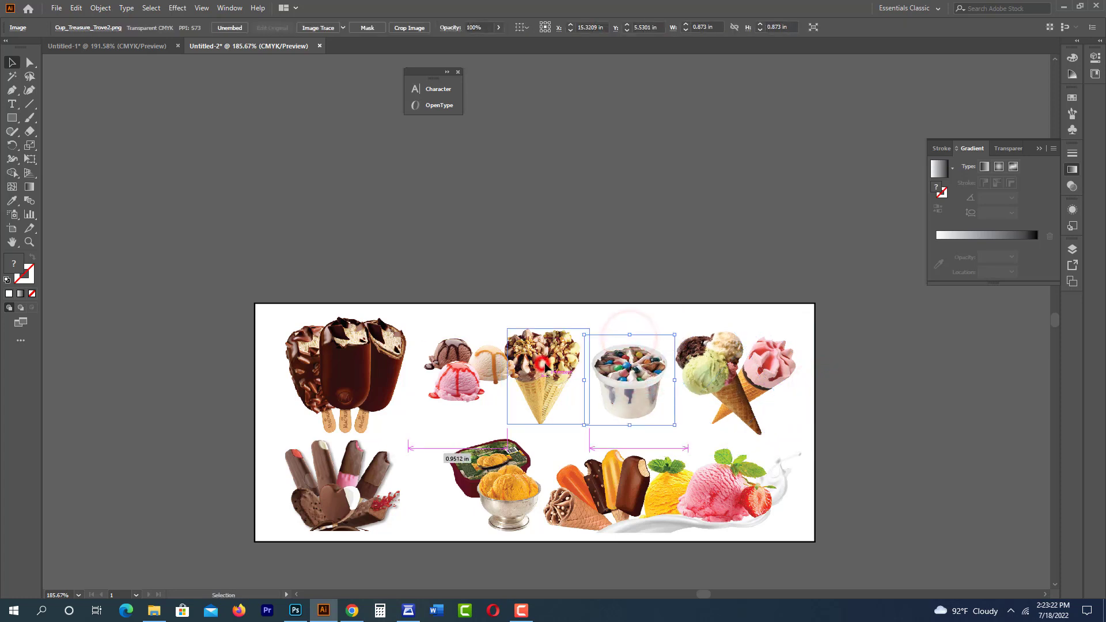
- Adjust the scoops, mango tub and bottom-right lineup photos' size and position
{"action": "left_click", "coordinate": [473, 367]}
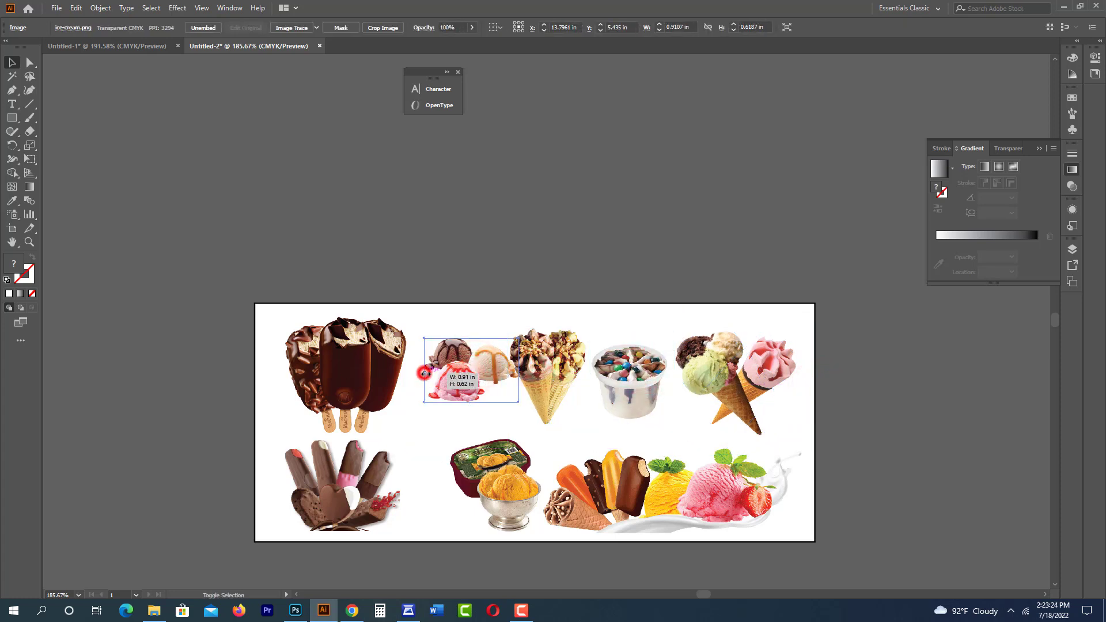
{"action": "left_click_drag", "start_coordinate": [424, 370], "coordinate": [438, 374]}
{"action": "left_click", "coordinate": [504, 499]}
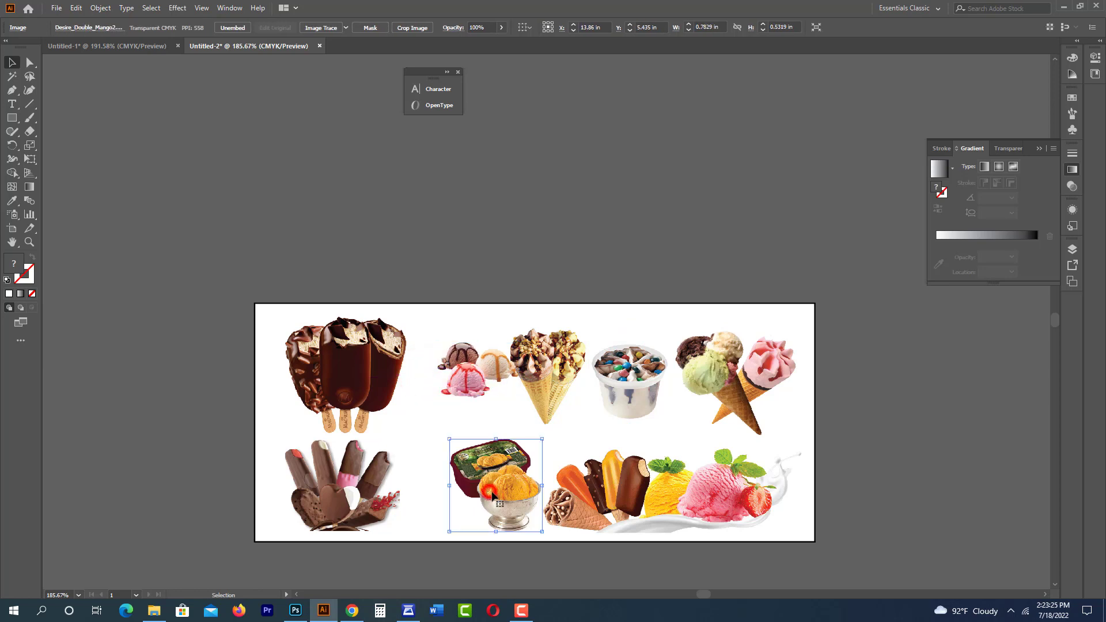
{"action": "left_click_drag", "start_coordinate": [504, 499], "coordinate": [491, 503]}
{"action": "left_click", "coordinate": [678, 523]}
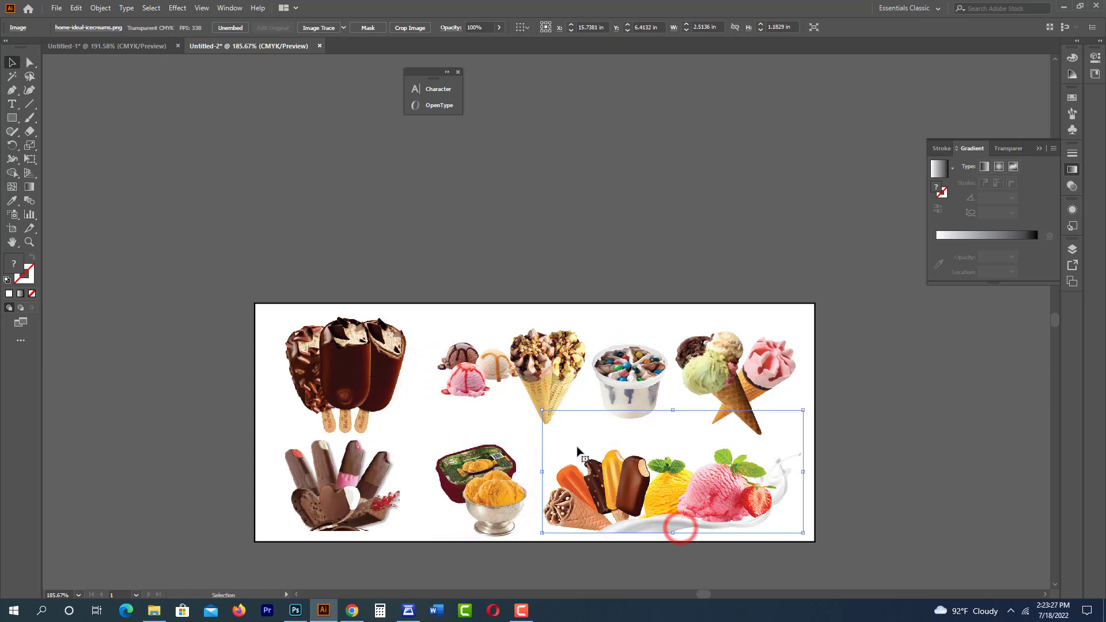
{"action": "left_click_drag", "start_coordinate": [541, 473], "coordinate": [533, 473]}
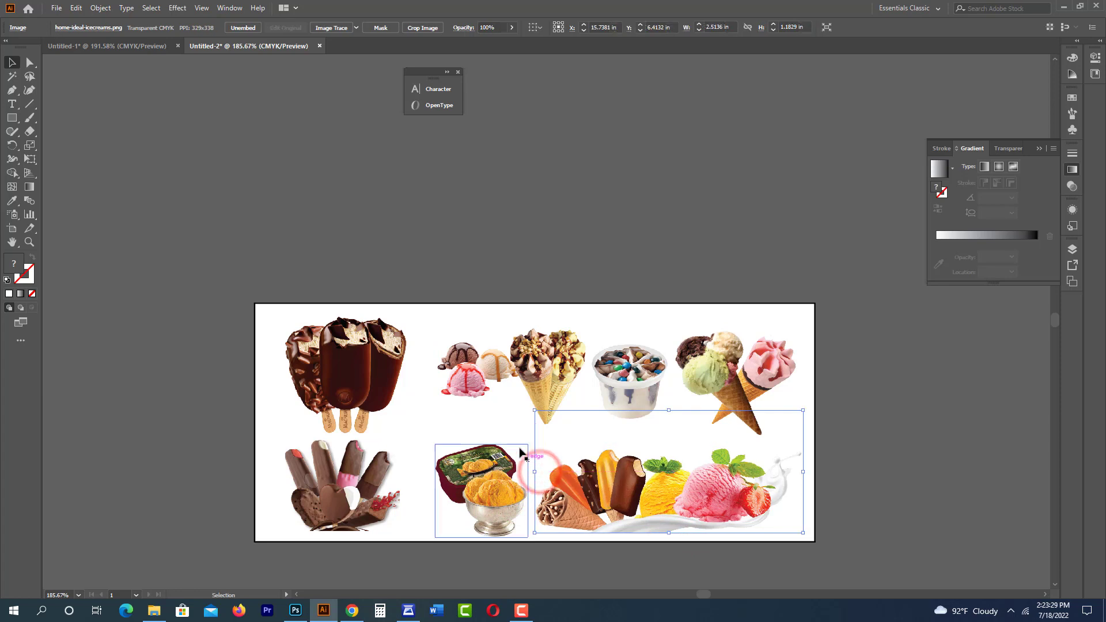
{"action": "left_click_drag", "start_coordinate": [486, 389], "coordinate": [486, 409]}
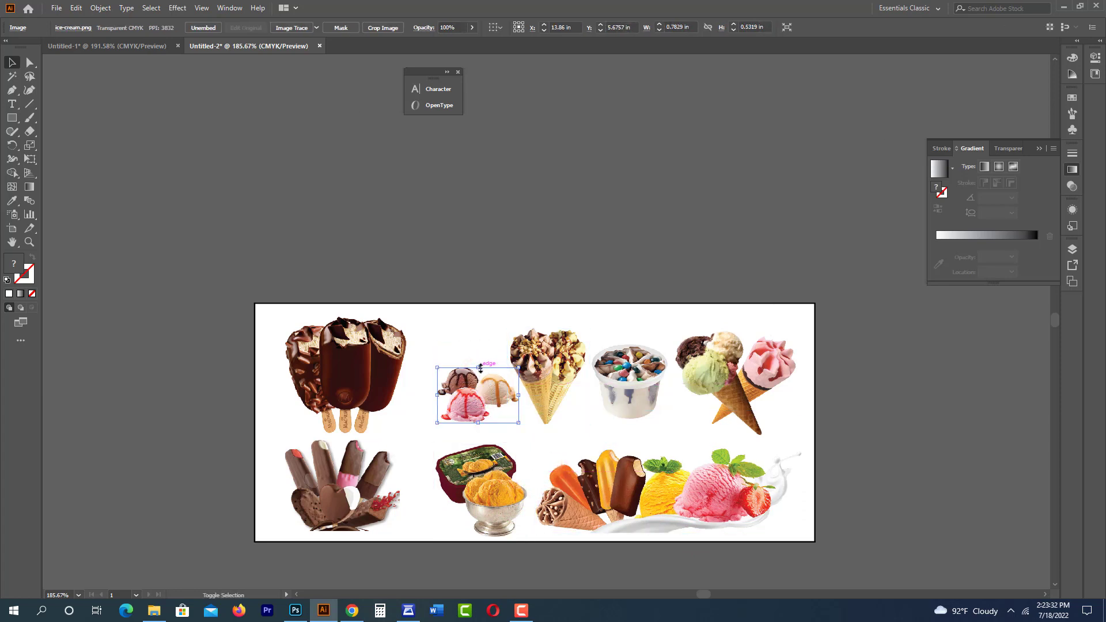
{"action": "left_click_drag", "start_coordinate": [480, 368], "coordinate": [479, 360]}
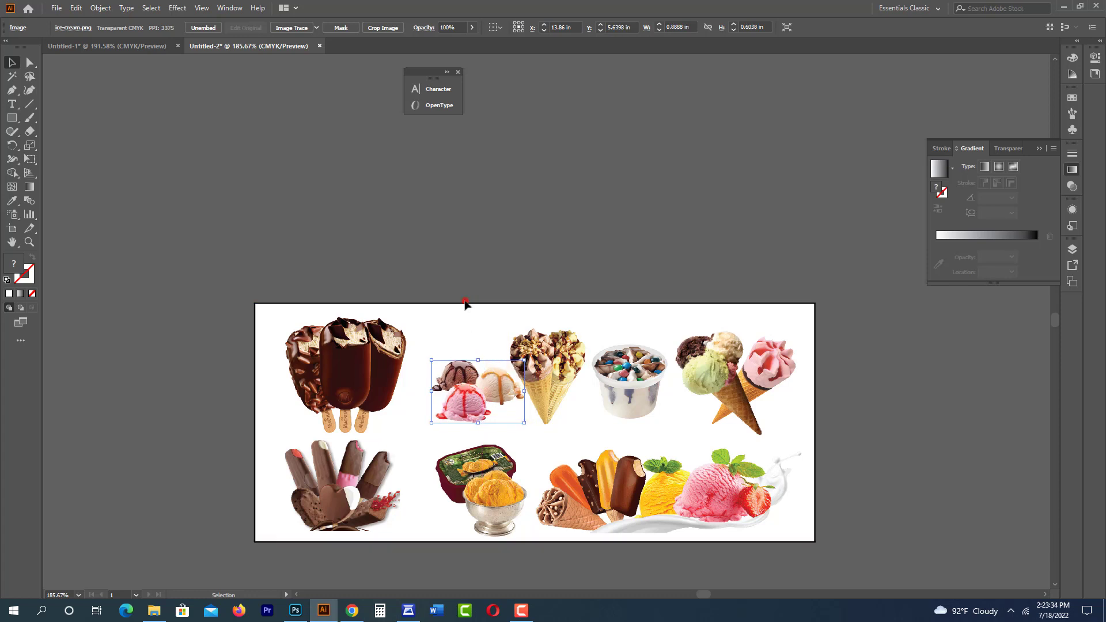
{"action": "left_click", "coordinate": [465, 303]}
- Enlarge the mango tub photo and nudge the cup photo slightly right
{"action": "left_click", "coordinate": [499, 495]}
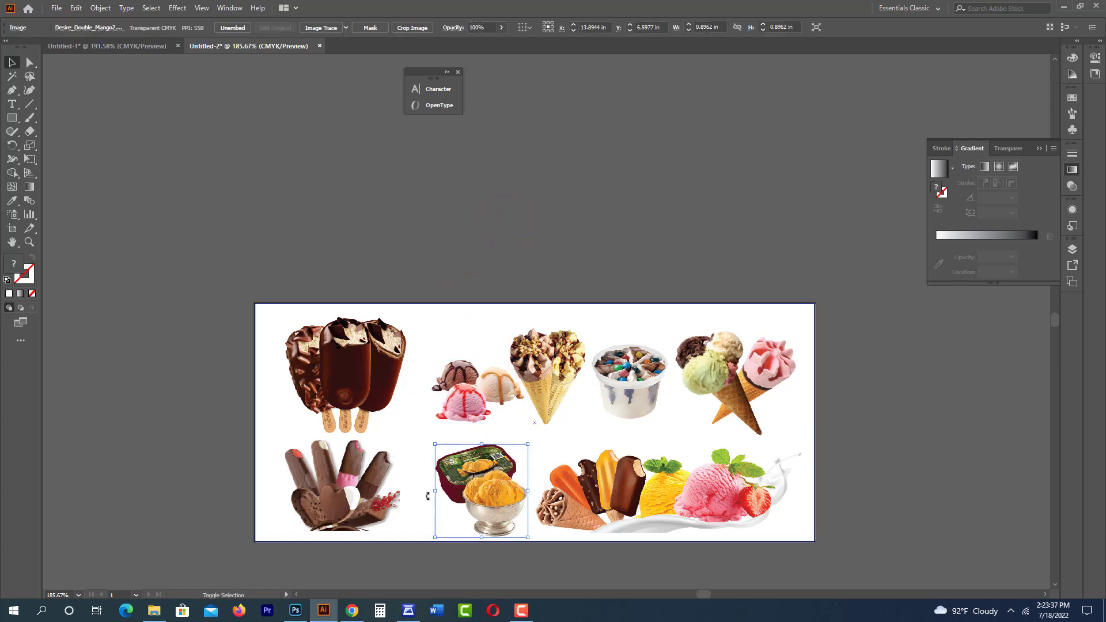
{"action": "left_click_drag", "start_coordinate": [435, 491], "coordinate": [427, 493]}
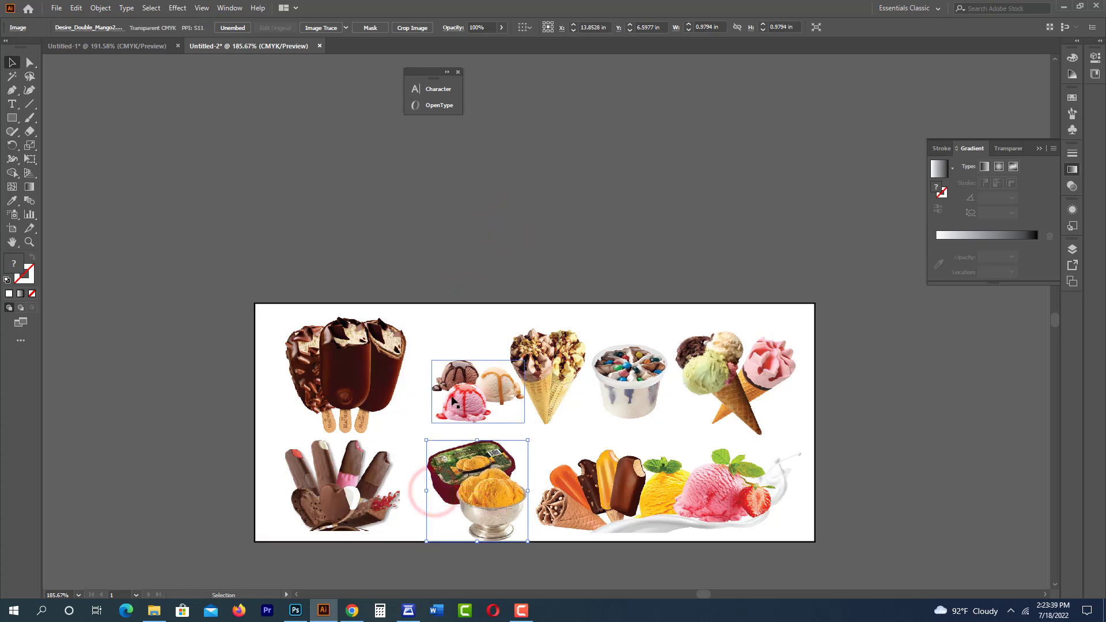
{"action": "left_click", "coordinate": [452, 397]}
{"action": "left_click", "coordinate": [555, 372]}
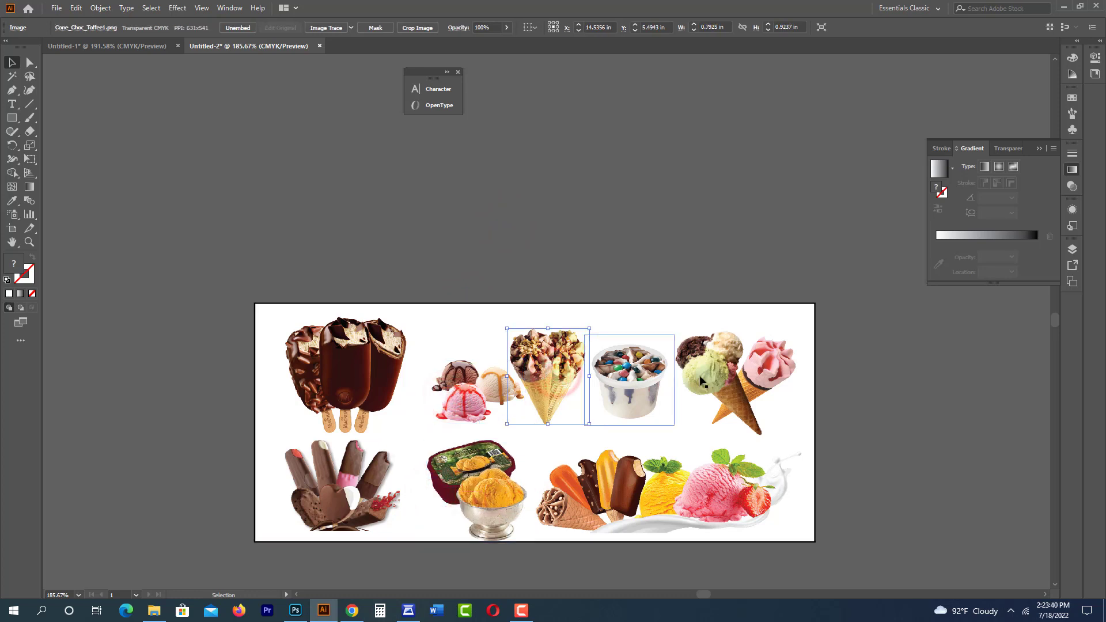
{"action": "left_click", "coordinate": [714, 375]}
{"action": "left_click", "coordinate": [719, 373], "text": "shift"}
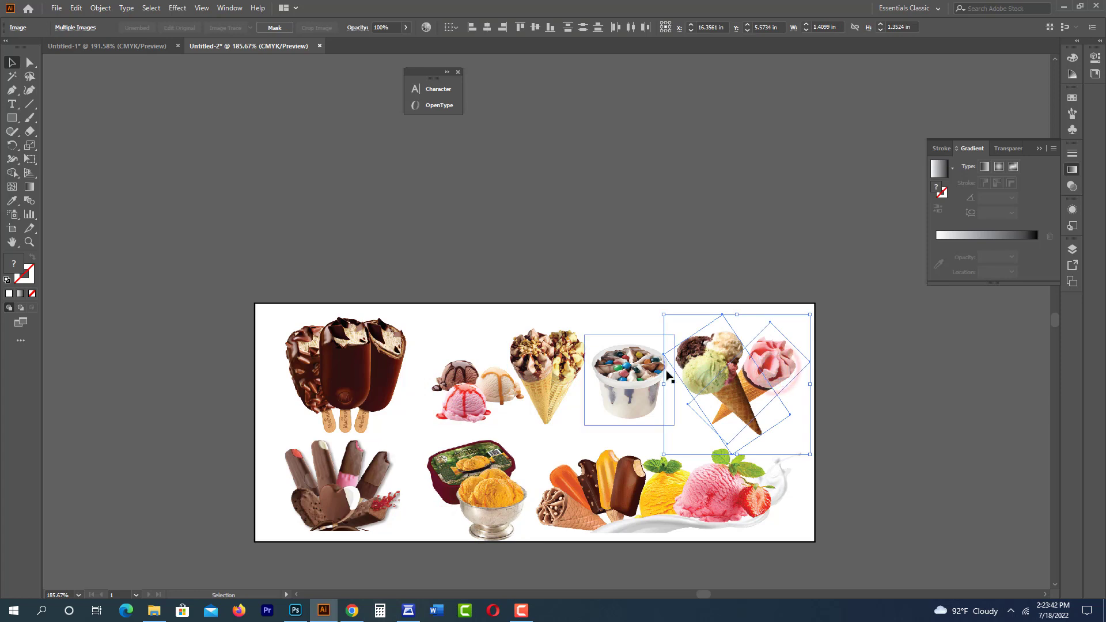
{"action": "left_click", "coordinate": [662, 385]}
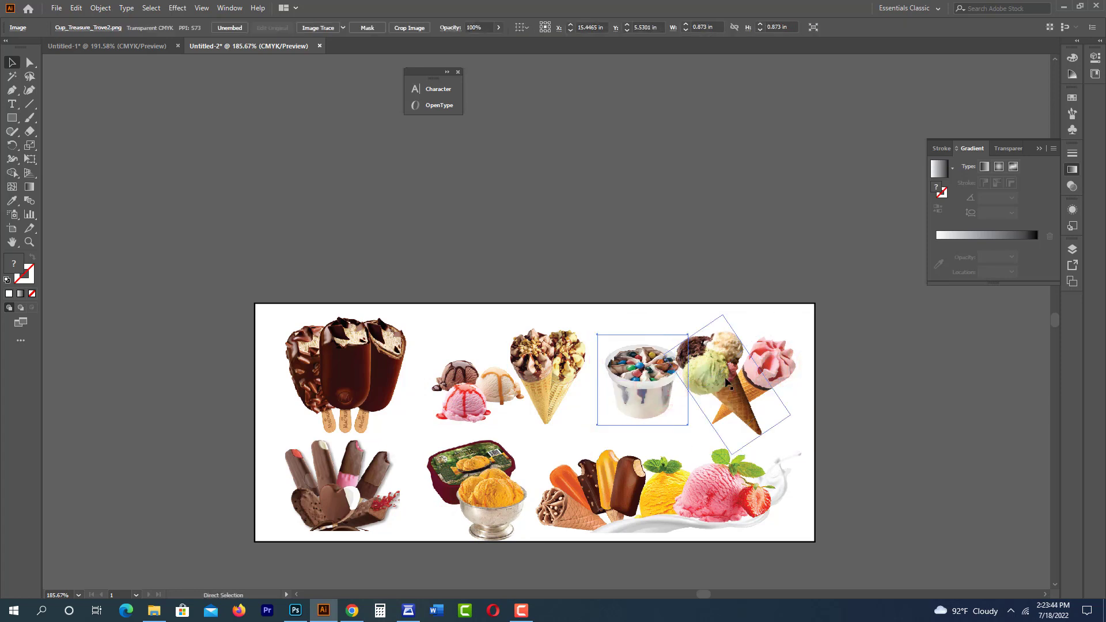
{"action": "left_click", "coordinate": [738, 385]}
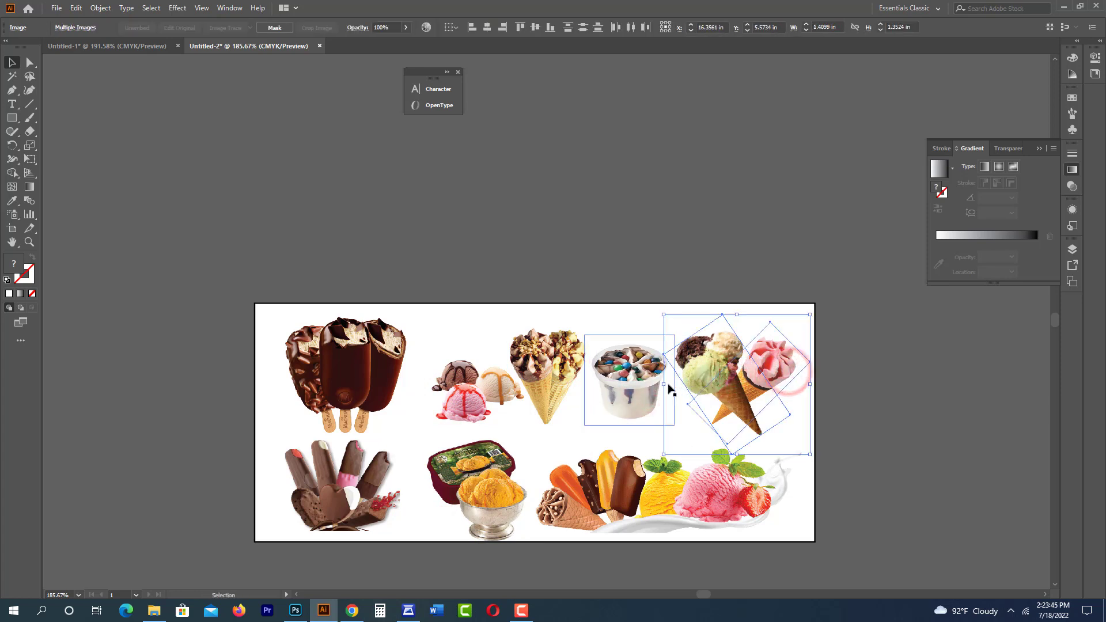
{"action": "left_click", "coordinate": [666, 386]}
{"action": "key", "text": "ctrl+z"}
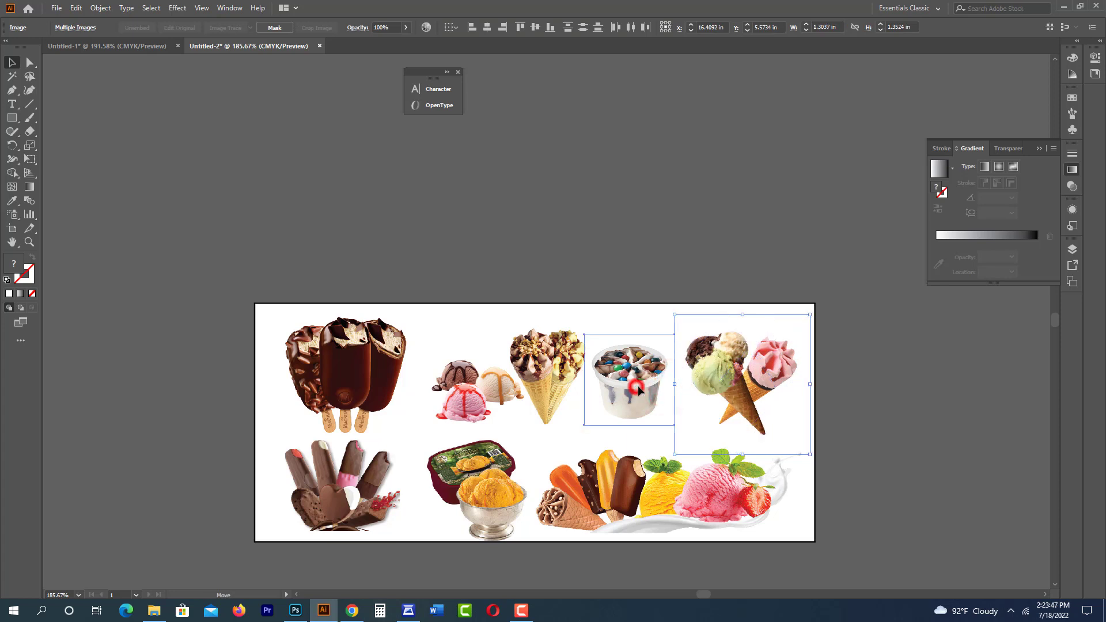
{"action": "left_click_drag", "start_coordinate": [631, 393], "coordinate": [637, 391]}
- Shift the two-cone and large ice cream photos right and reshape the scoops photo
{"action": "mouse_move", "coordinate": [550, 383]}
{"action": "left_mouse_down"}
{"action": "mouse_move", "coordinate": [481, 360]}
{"action": "mouse_move", "coordinate": [484, 341]}
{"action": "left_mouse_up"}
{"action": "left_click_drag", "start_coordinate": [506, 382], "coordinate": [500, 382]}
{"action": "left_click", "coordinate": [518, 275]}
{"action": "left_click", "coordinate": [523, 470]}
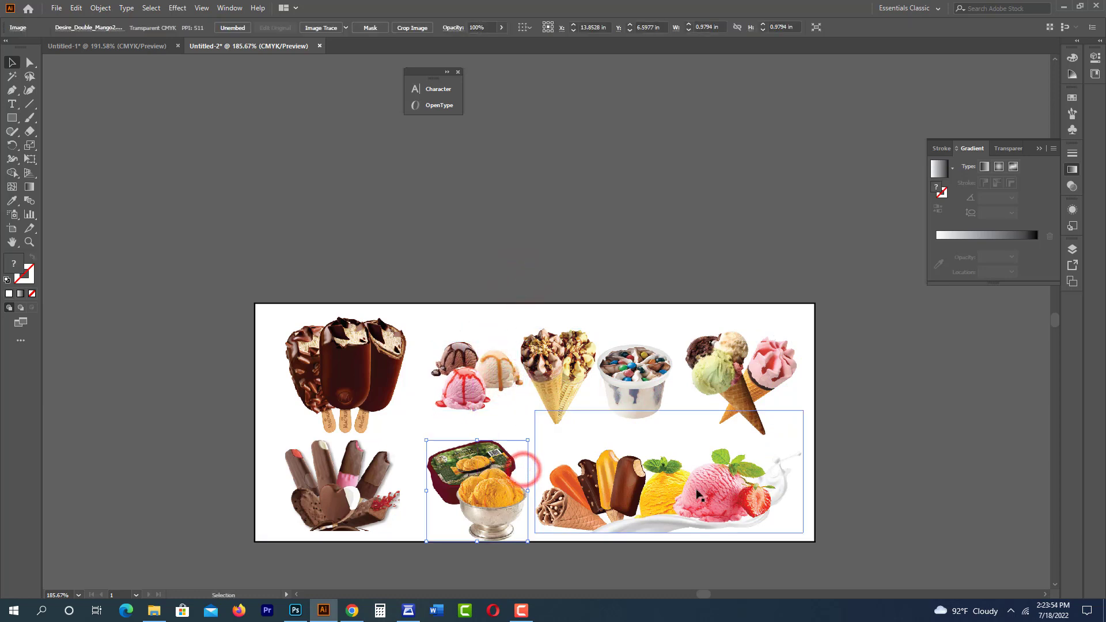
{"action": "left_click", "coordinate": [697, 494]}
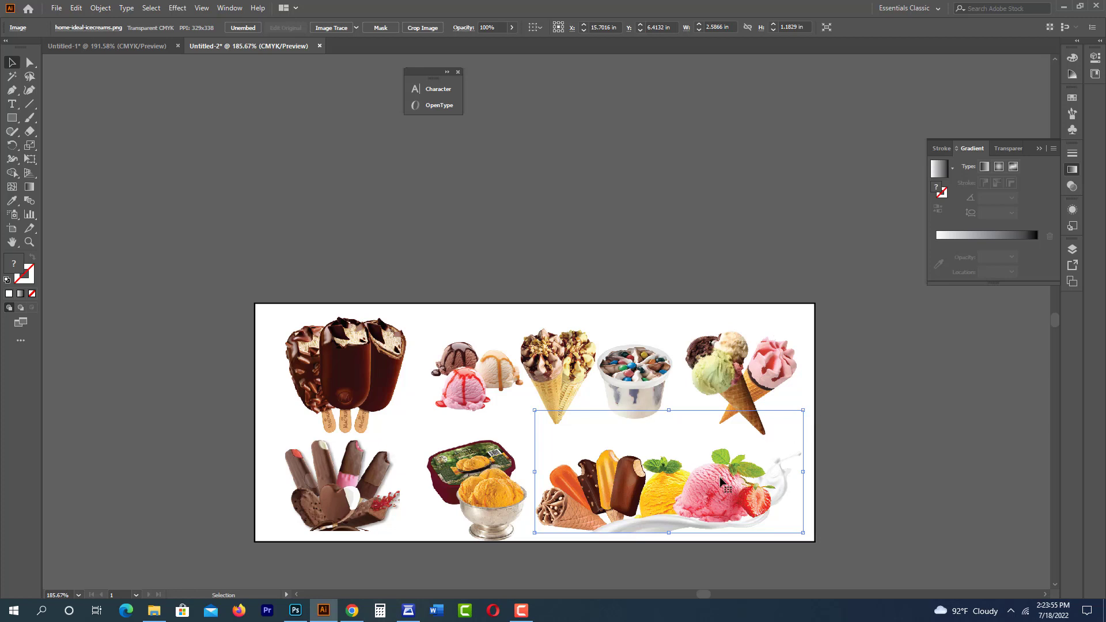
{"action": "left_click_drag", "start_coordinate": [720, 481], "coordinate": [727, 480]}
{"action": "left_click", "coordinate": [891, 479]}
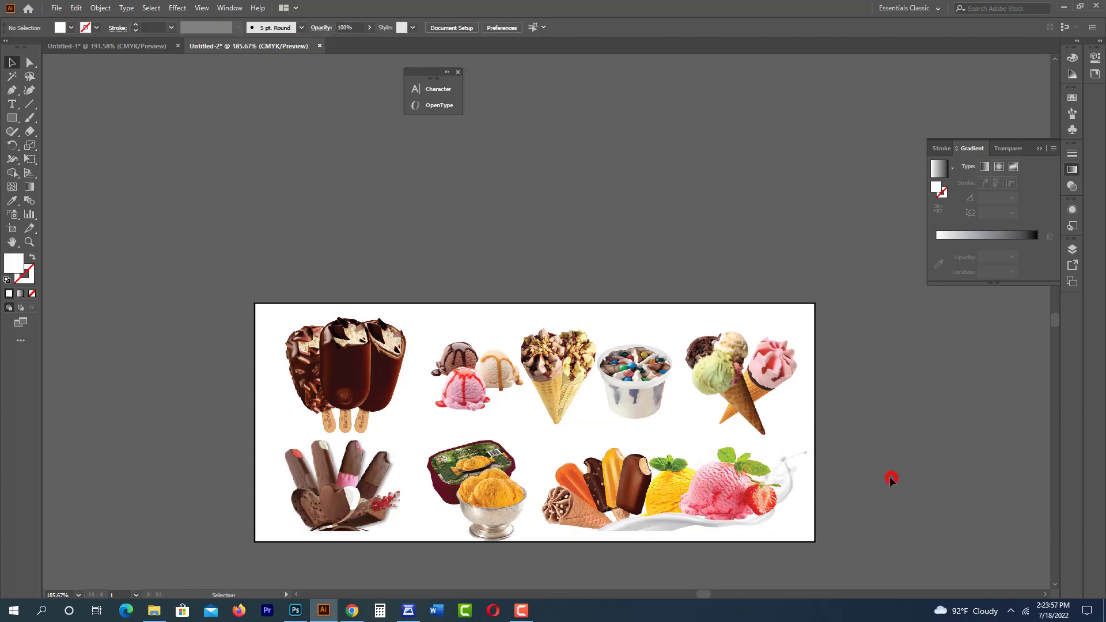
{"action": "left_click_drag", "start_coordinate": [872, 478], "coordinate": [866, 453]}
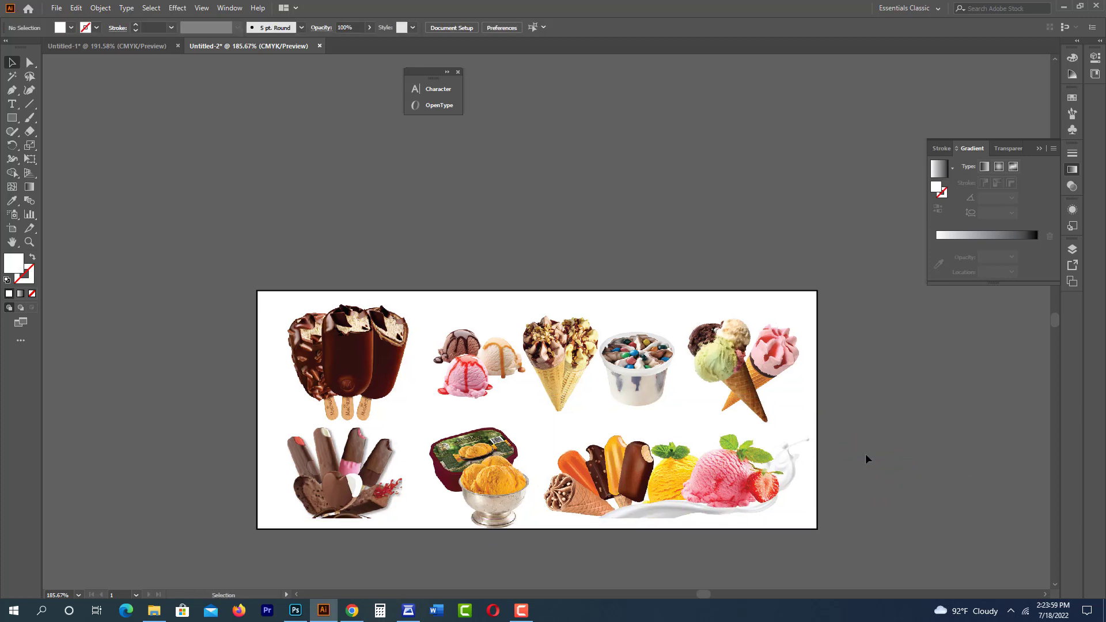
- Fill the large background rectangle with the default white-to-black gradient
{"action": "left_click", "coordinate": [643, 297]}
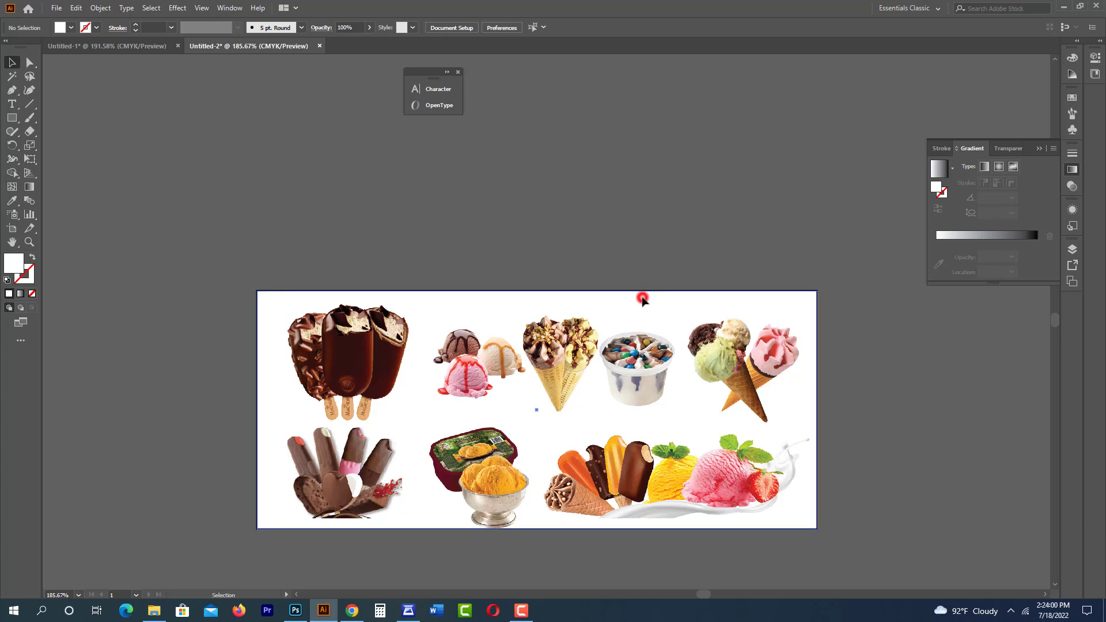
{"action": "left_click", "coordinate": [600, 215]}
{"action": "left_click", "coordinate": [655, 307]}
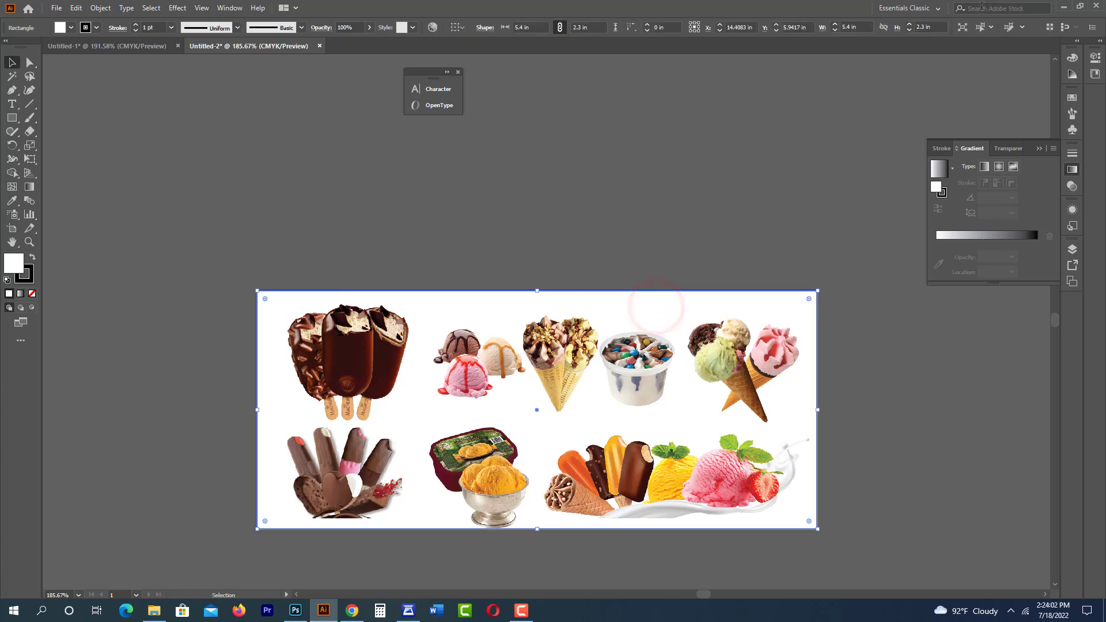
{"action": "left_click", "coordinate": [1072, 173]}
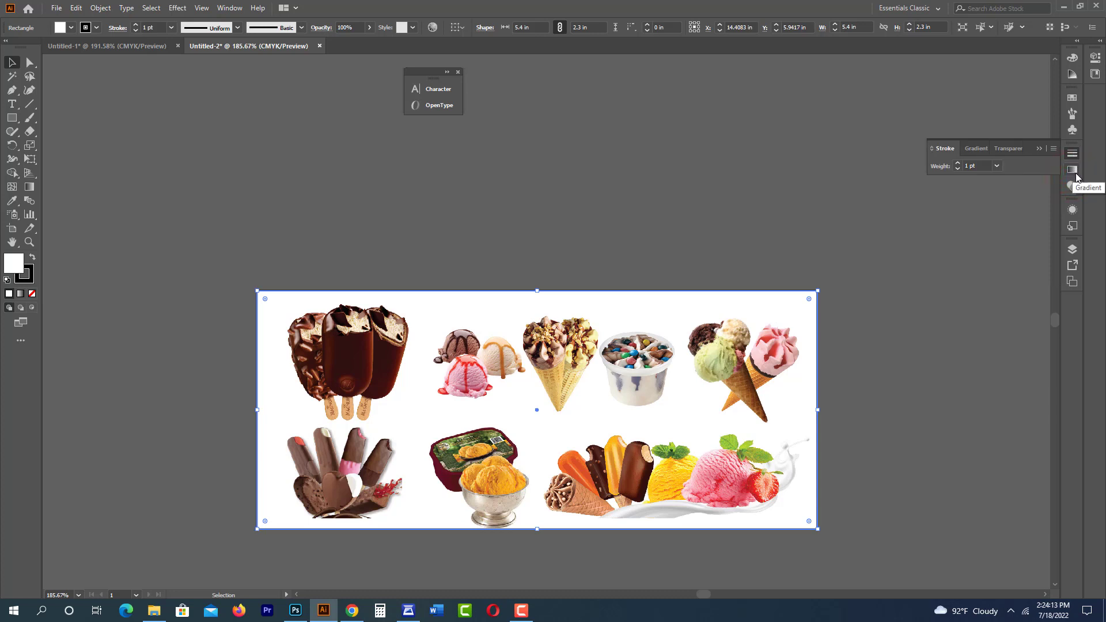
{"action": "left_click", "coordinate": [1073, 171]}
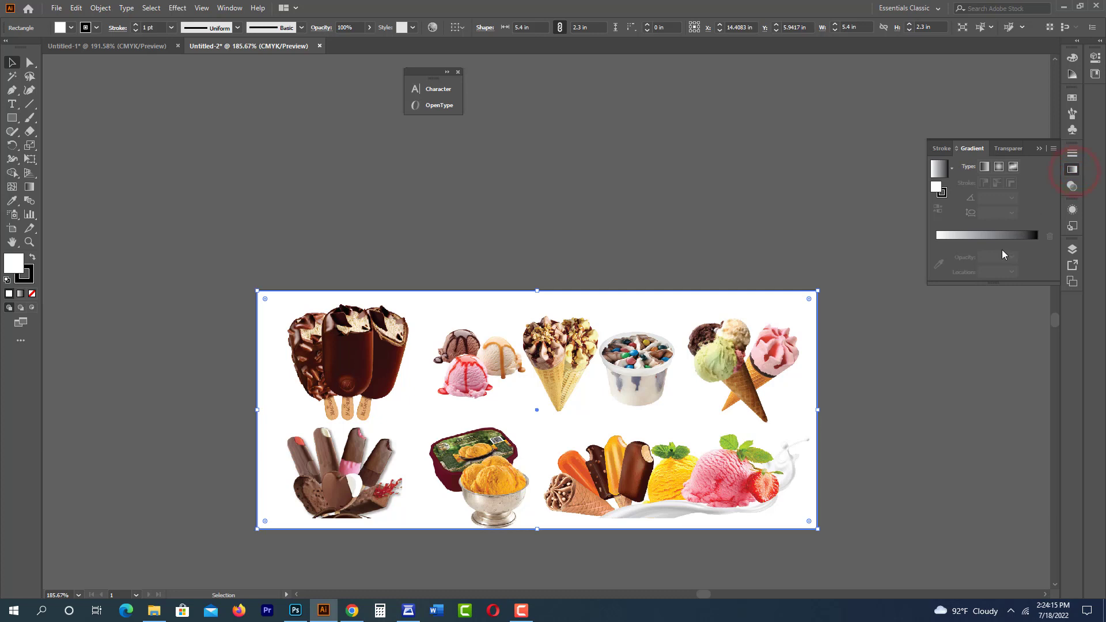
{"action": "left_click", "coordinate": [991, 236]}
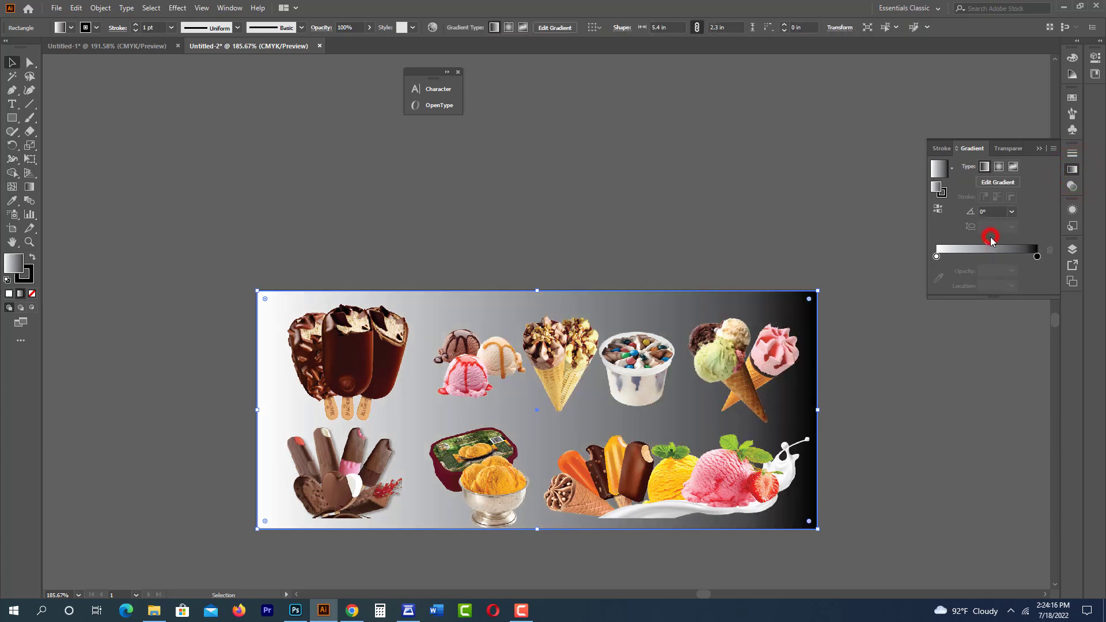
{"action": "left_click", "coordinate": [1037, 257]}
{"action": "double_click", "coordinate": [1037, 257]}
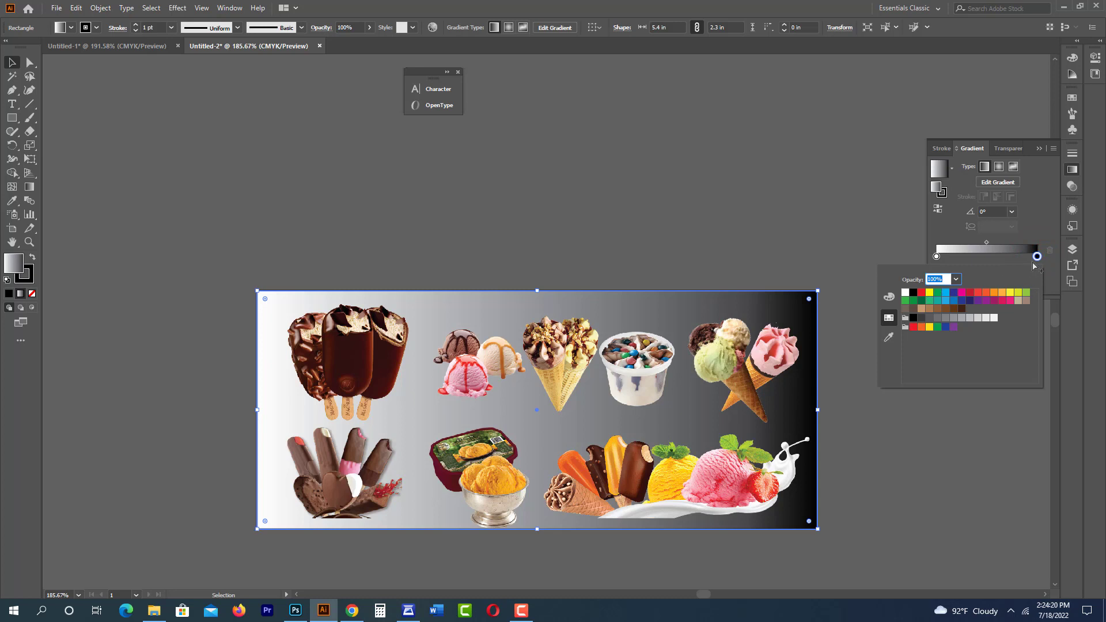
{"action": "key", "text": "Escape"}
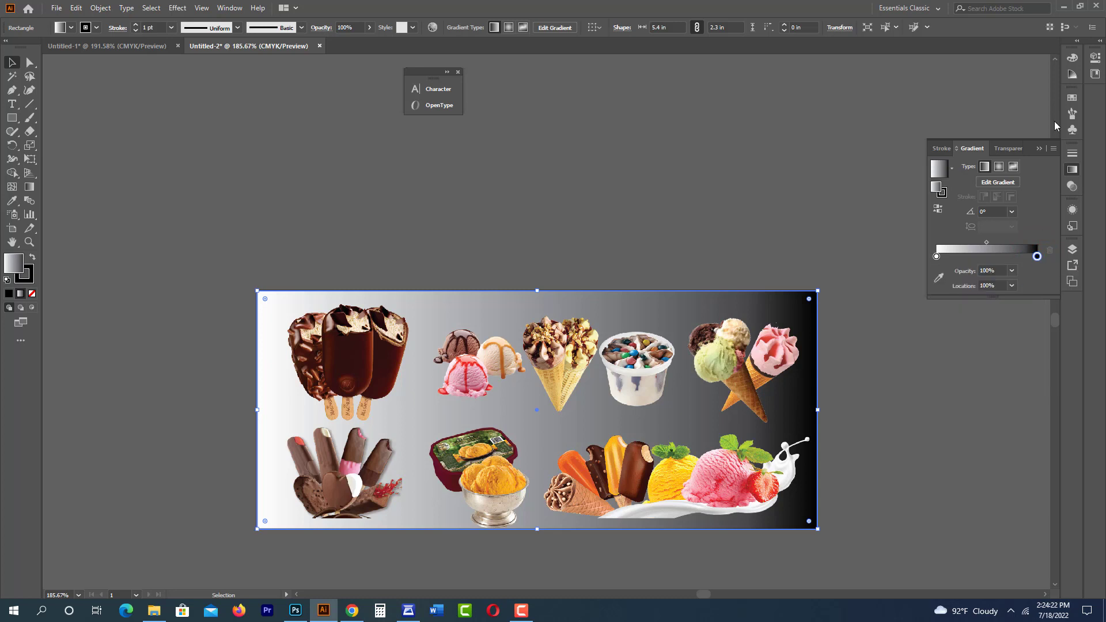
- Change the black gradient stop to yellow C0 M13 Y100 K0 and make the gradient radial
{"action": "left_click", "coordinate": [1073, 59]}
{"action": "left_click", "coordinate": [1054, 53]}
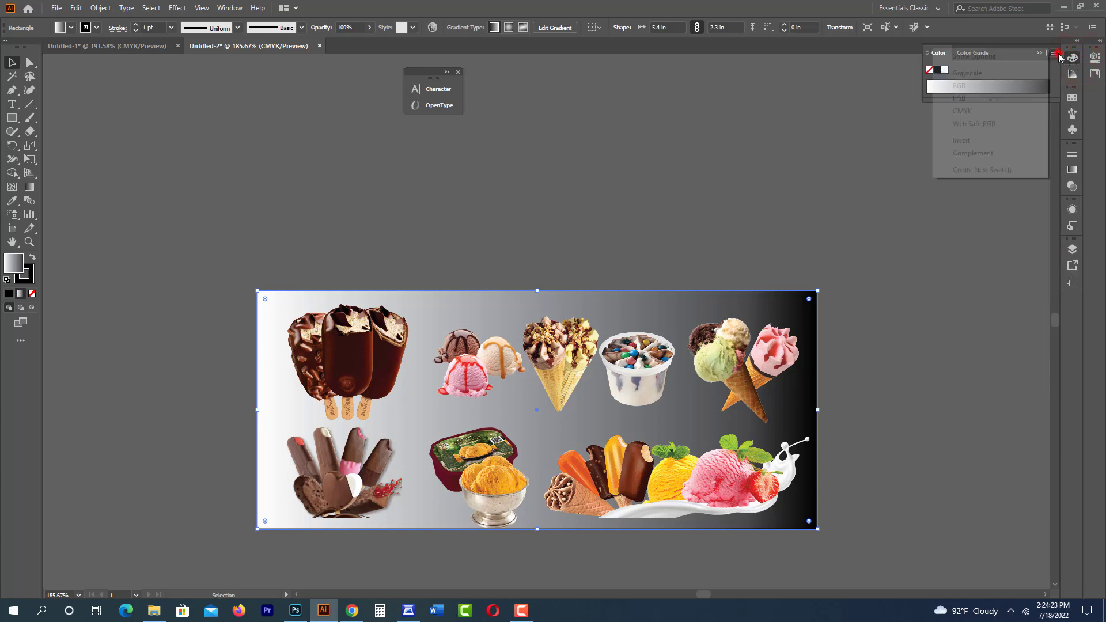
{"action": "left_click", "coordinate": [1000, 56]}
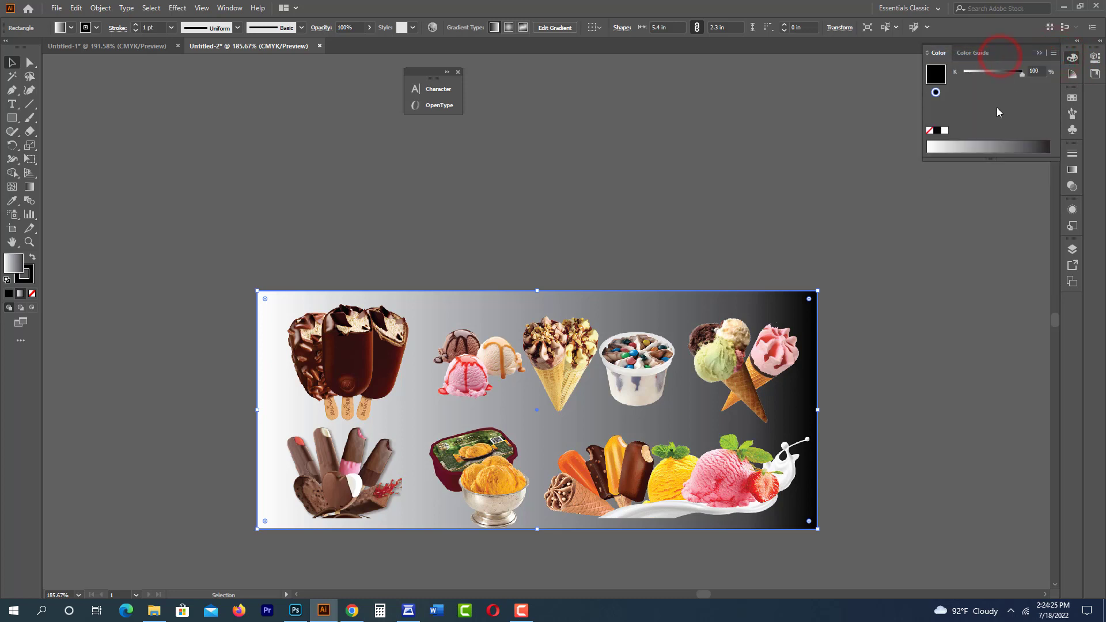
{"action": "mouse_move", "coordinate": [1005, 100]}
{"action": "left_mouse_down"}
{"action": "mouse_move", "coordinate": [1023, 101]}
{"action": "mouse_move", "coordinate": [983, 90]}
{"action": "left_mouse_up"}
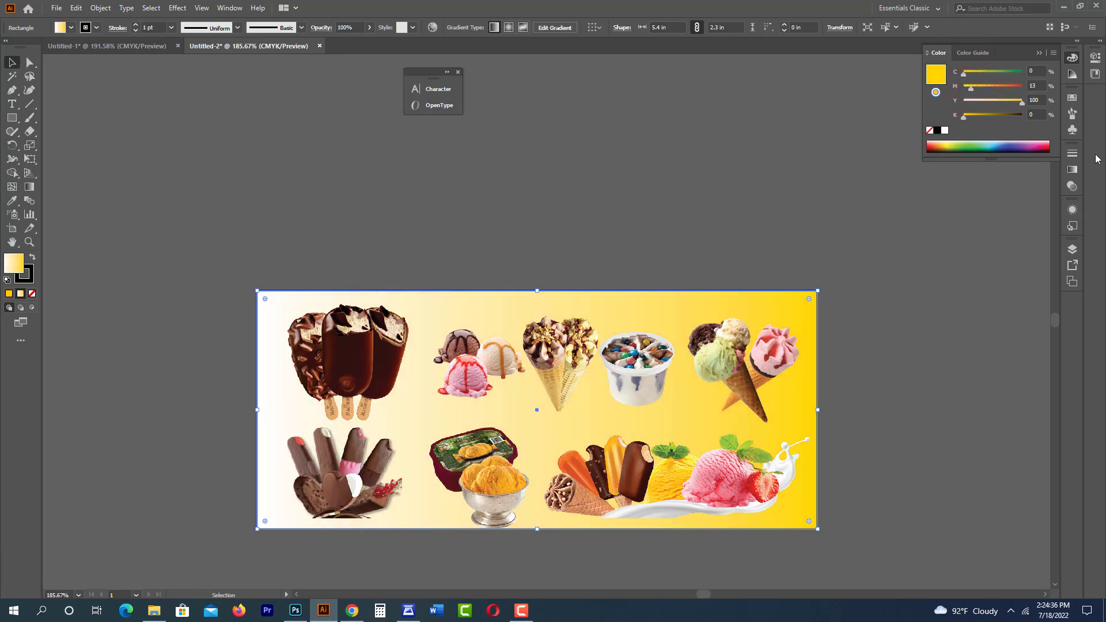
{"action": "left_click", "coordinate": [1075, 169]}
{"action": "left_click", "coordinate": [999, 167]}
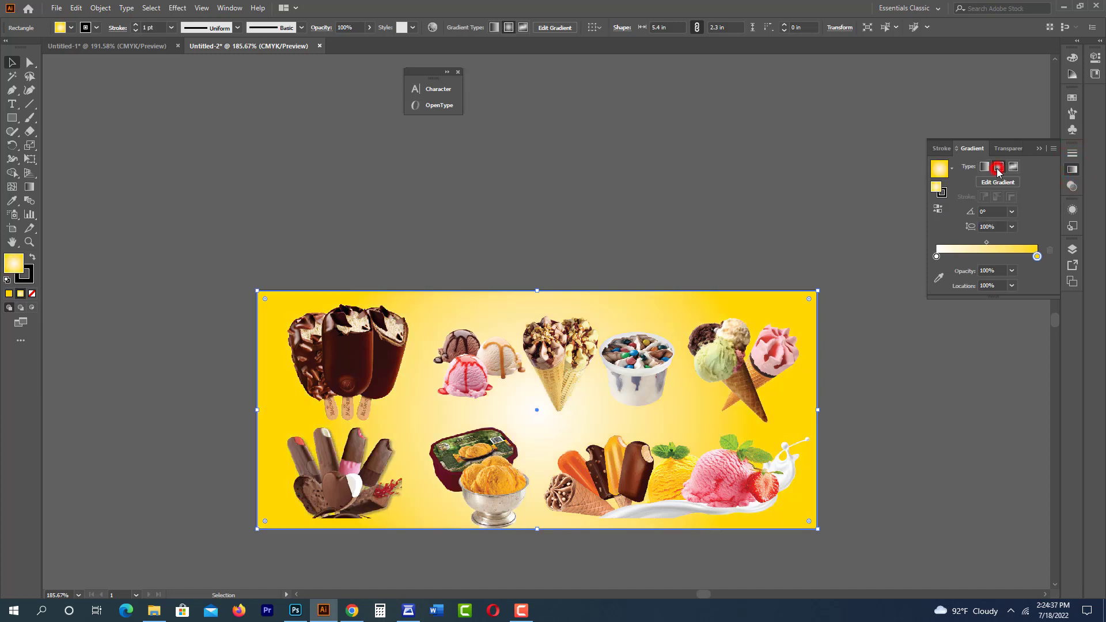
{"action": "left_click", "coordinate": [986, 242]}
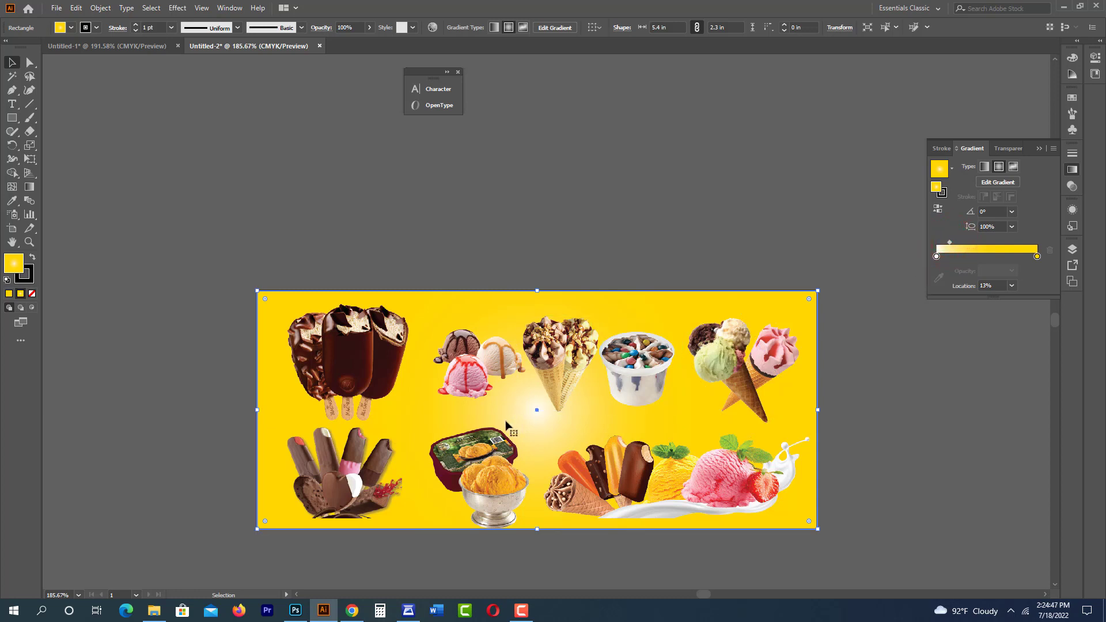
- Nudge the radial white glow slightly down-right with the Gradient tool and deselect the rectangle
{"action": "left_click", "coordinate": [34, 188]}
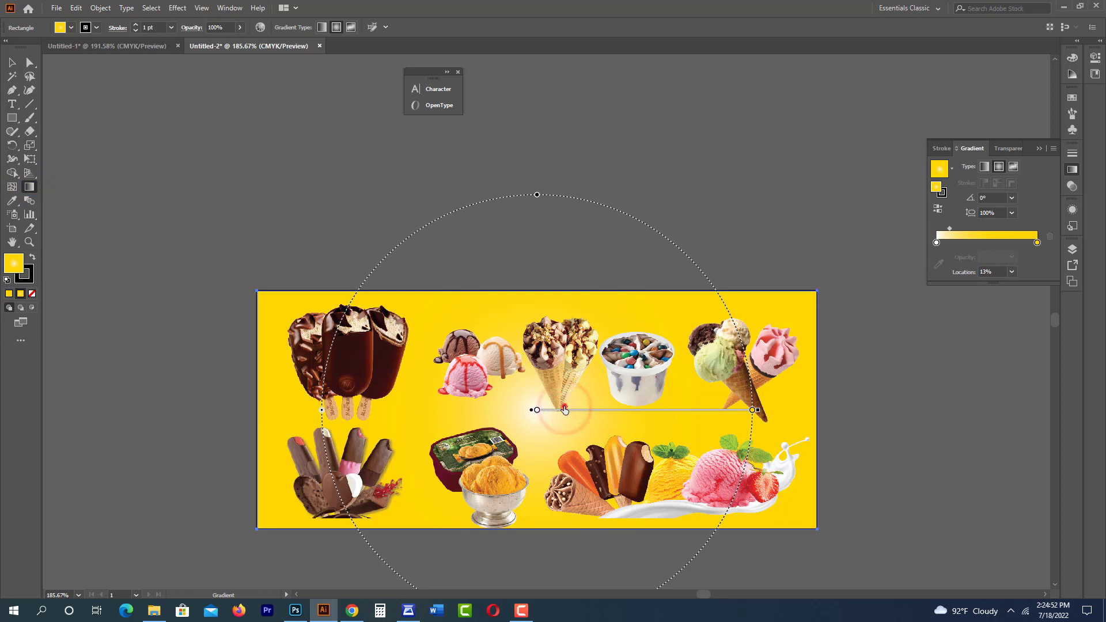
{"action": "mouse_move", "coordinate": [565, 410]}
{"action": "left_mouse_down"}
{"action": "mouse_move", "coordinate": [575, 410]}
{"action": "mouse_move", "coordinate": [565, 410]}
{"action": "left_mouse_up"}
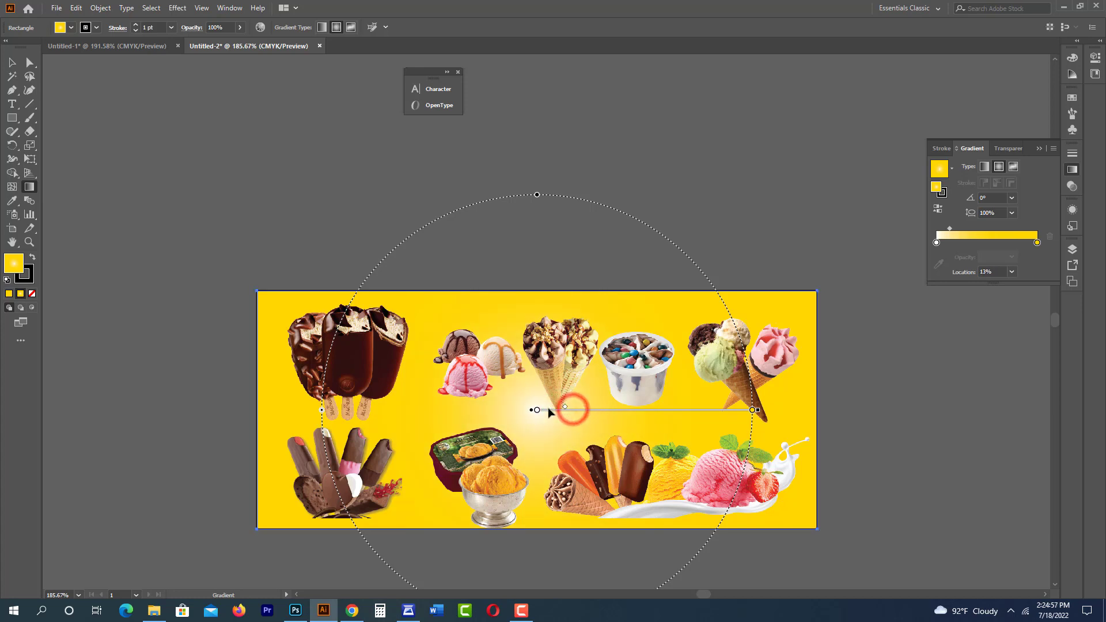
{"action": "left_click_drag", "start_coordinate": [549, 409], "coordinate": [555, 420]}
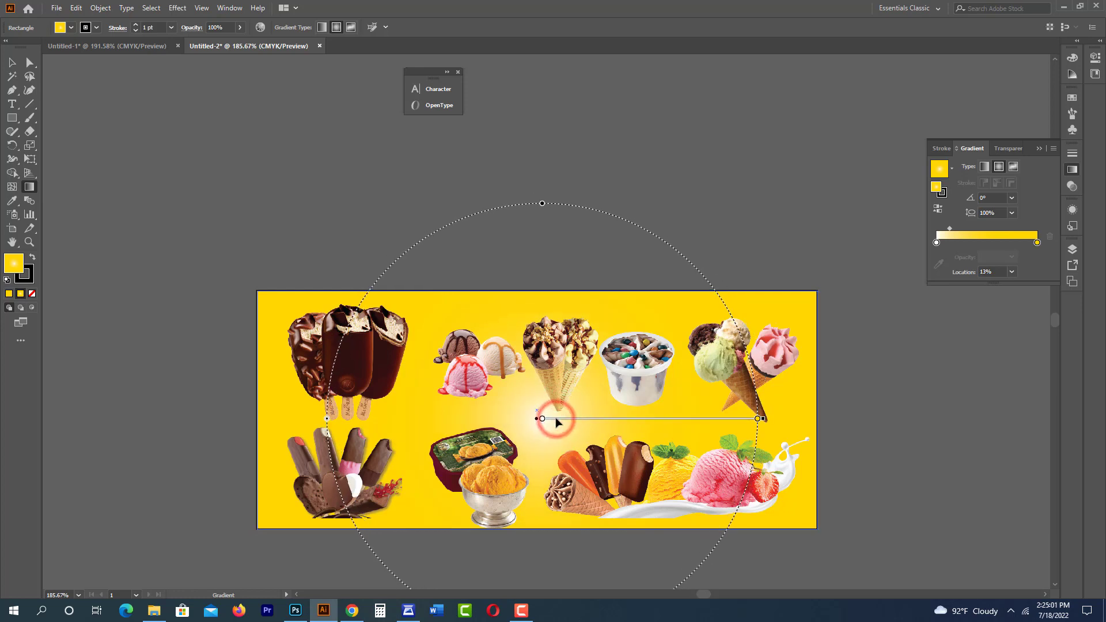
{"action": "left_click", "coordinate": [756, 418]}
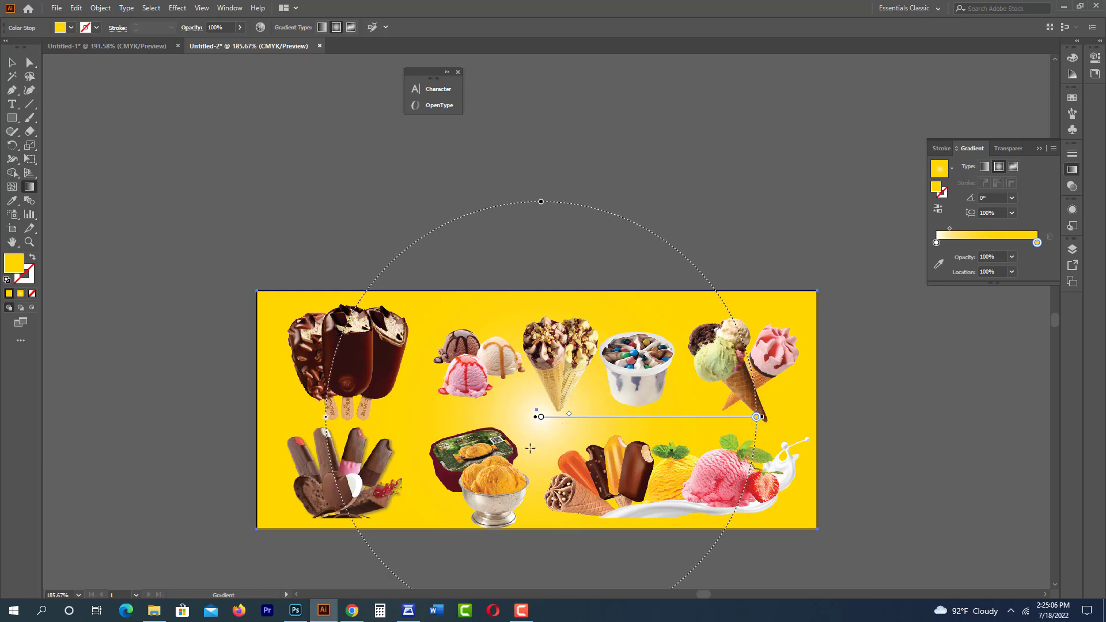
{"action": "left_click", "coordinate": [12, 63]}
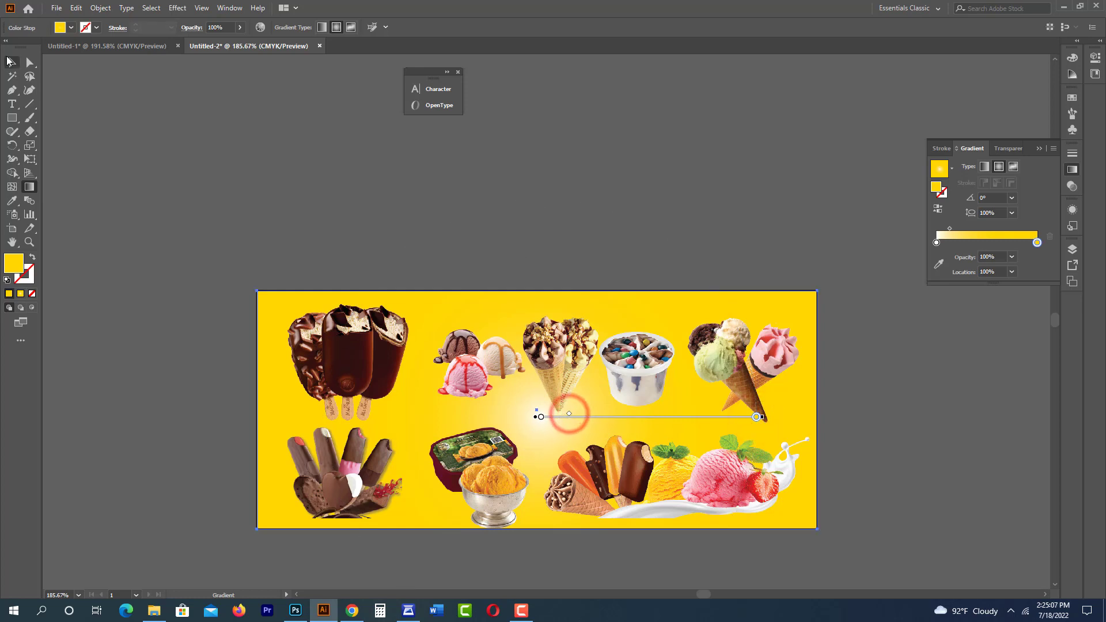
{"action": "left_click", "coordinate": [269, 126]}
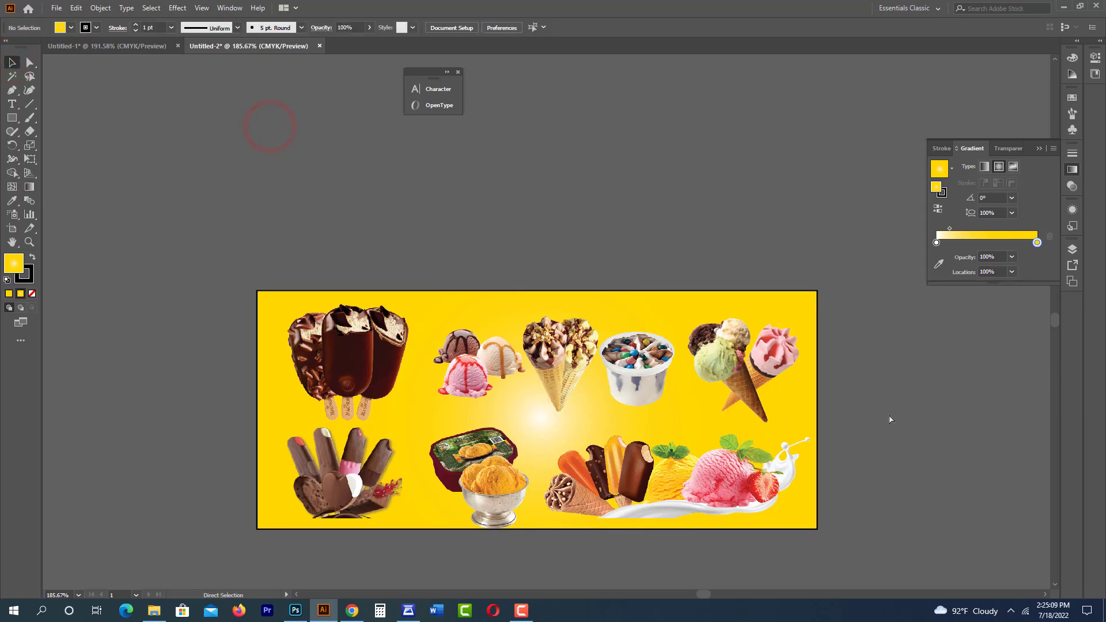
- Pick the Ellipse tool from the Rectangle flyout and zoom out to show the whole banner at 200%
{"action": "left_click", "coordinate": [619, 370], "text": "alt"}
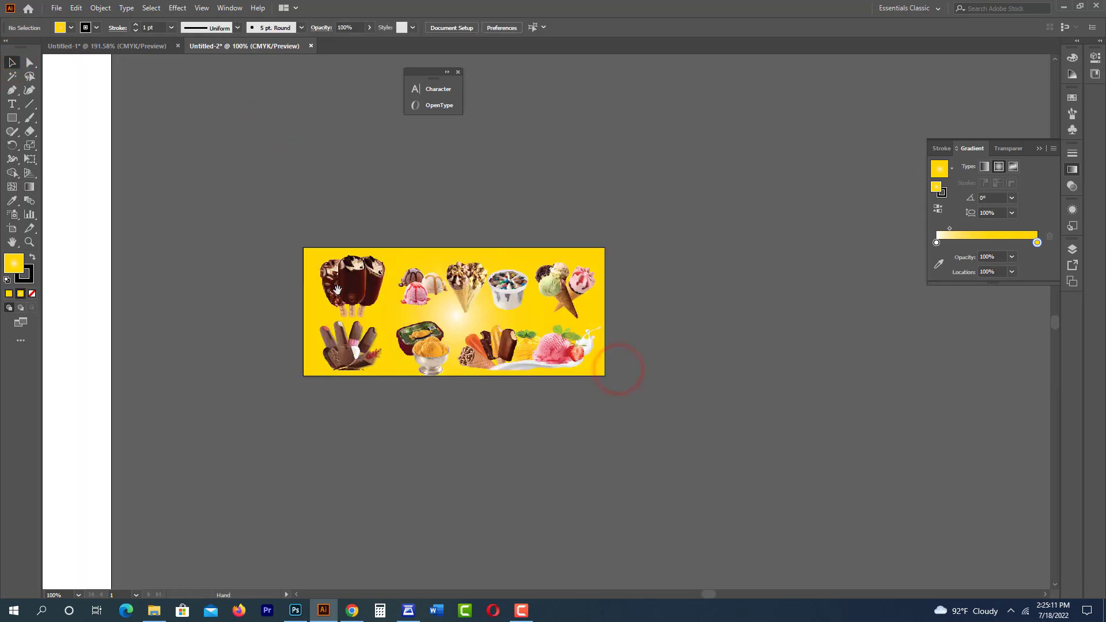
{"action": "left_click_drag", "start_coordinate": [659, 335], "coordinate": [801, 429]}
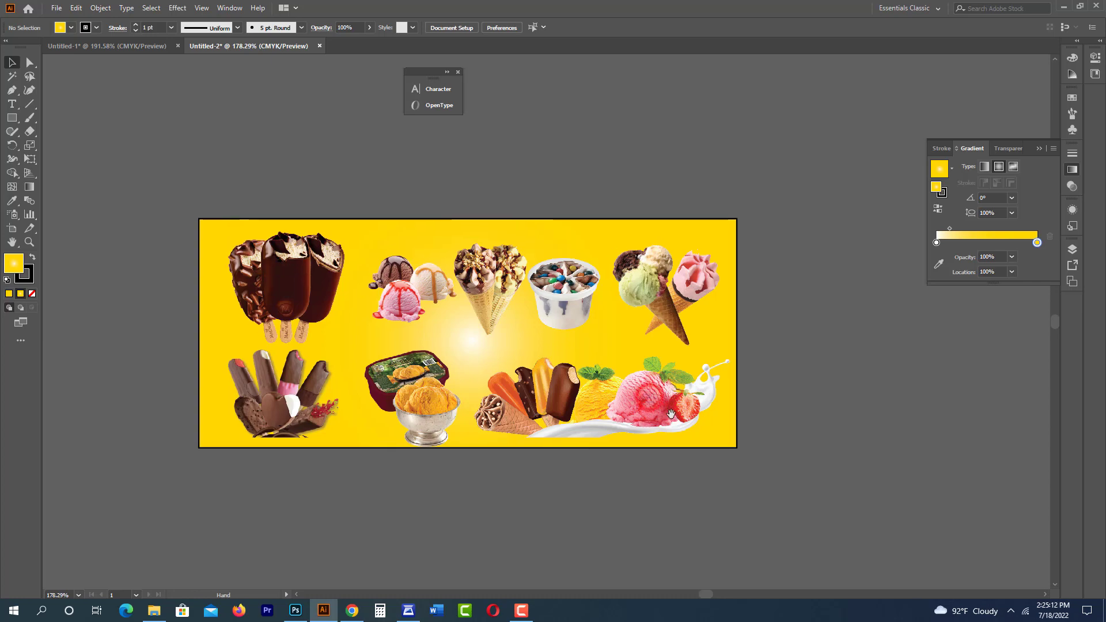
{"action": "left_click_drag", "start_coordinate": [749, 293], "coordinate": [649, 291]}
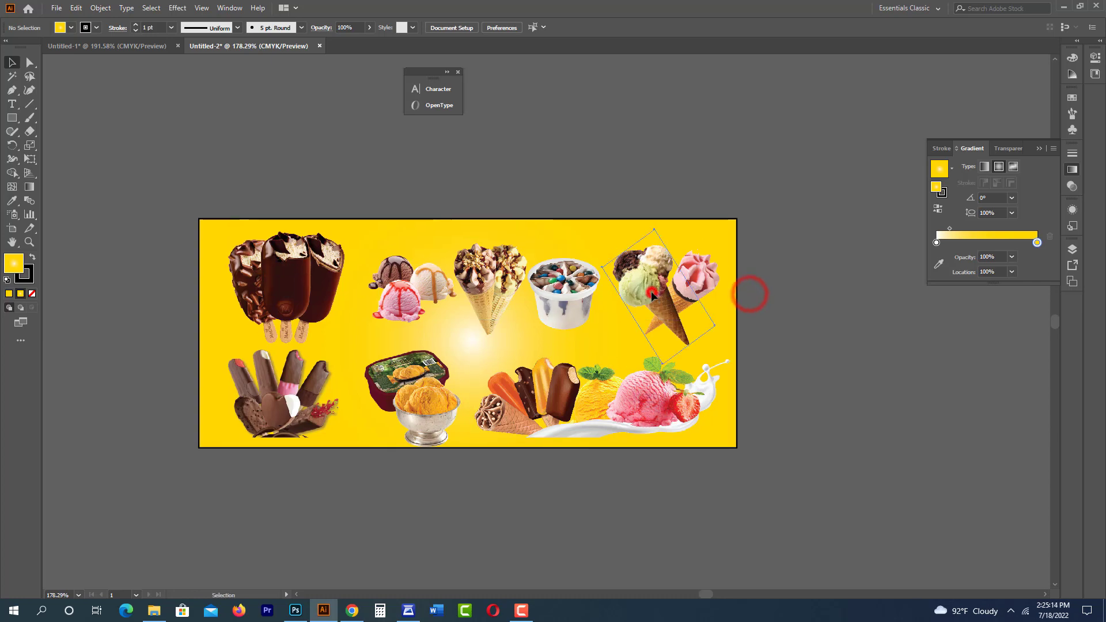
{"action": "left_click", "coordinate": [823, 368]}
{"action": "left_click_drag", "start_coordinate": [199, 216], "coordinate": [902, 430]}
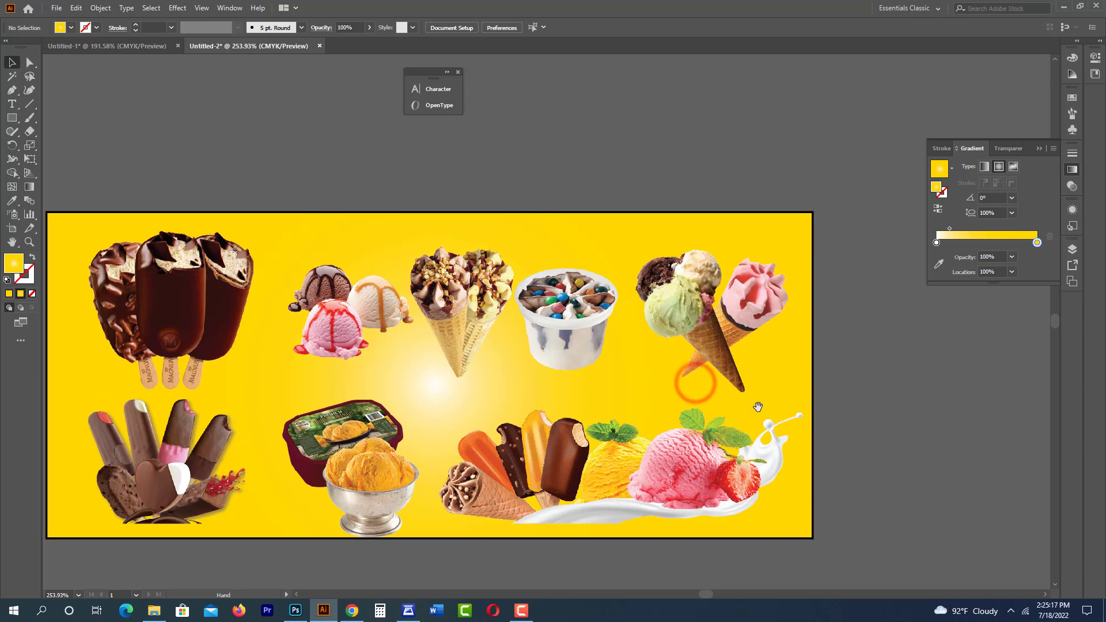
{"action": "left_click_drag", "start_coordinate": [10, 123], "coordinate": [48, 148]}
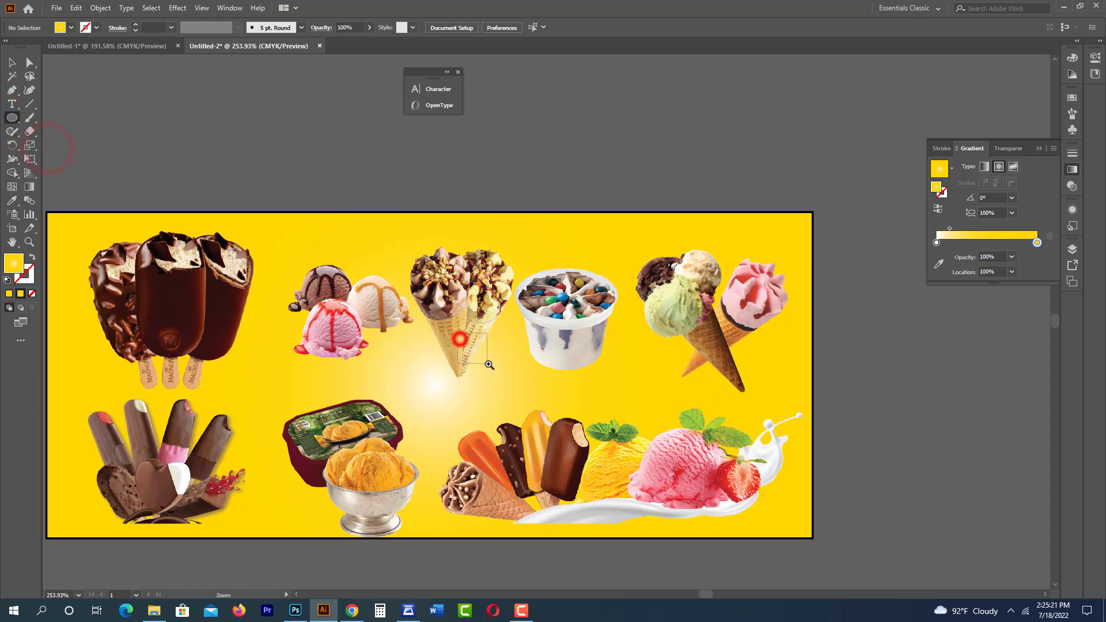
{"action": "left_click_drag", "start_coordinate": [489, 365], "coordinate": [677, 392]}
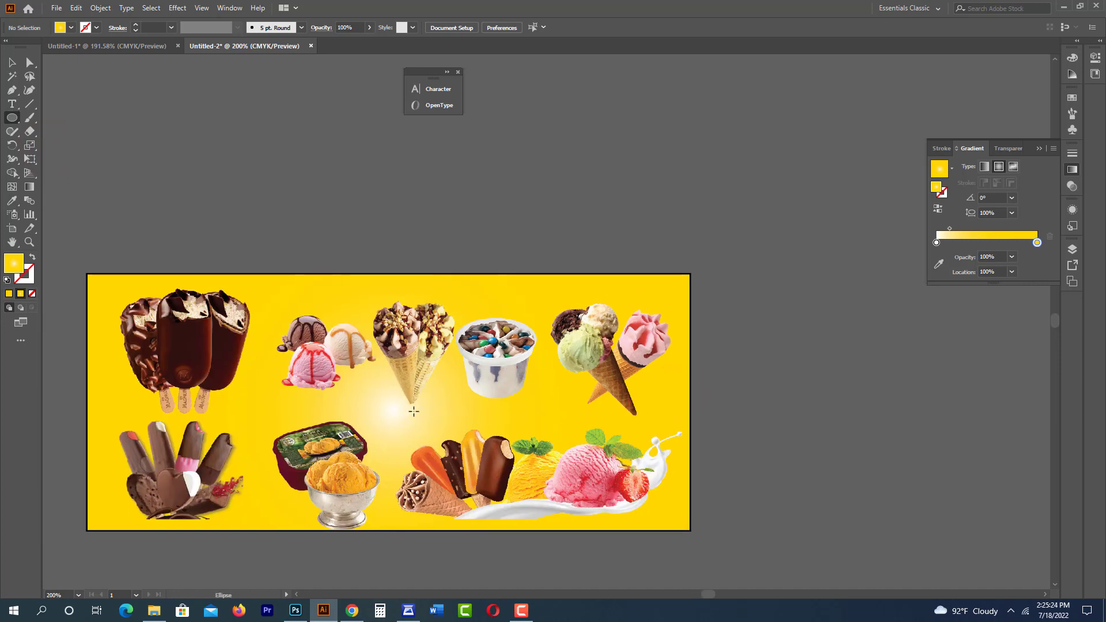
- Draw a thin ellipse under the candy-topped cup with a black fill and no stroke
{"action": "left_click_drag", "start_coordinate": [464, 404], "coordinate": [539, 411]}
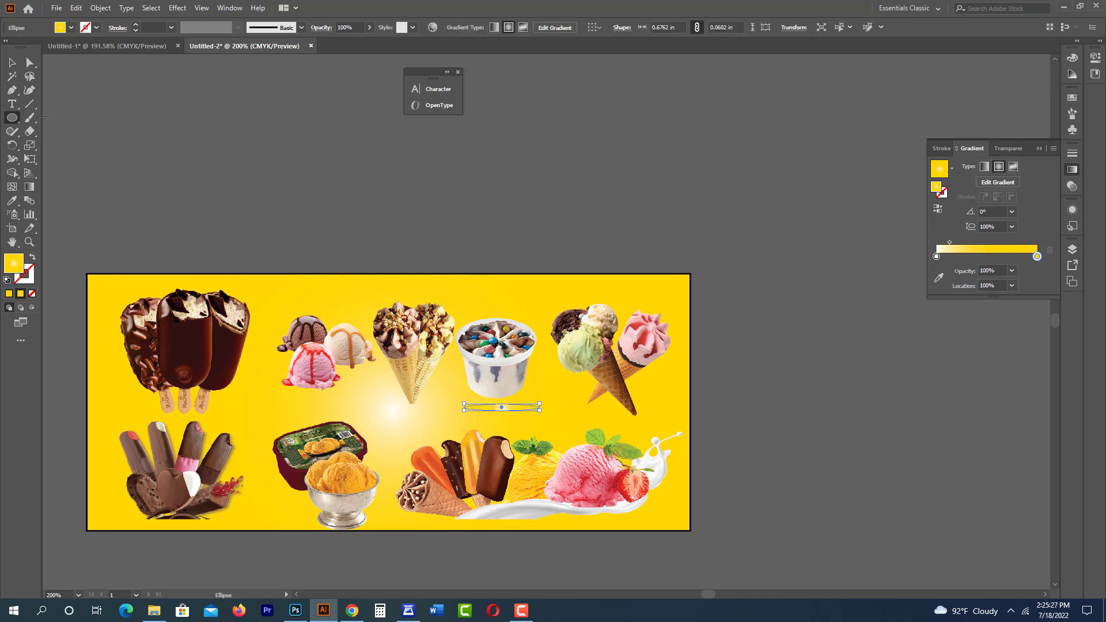
{"action": "left_click", "coordinate": [1073, 56]}
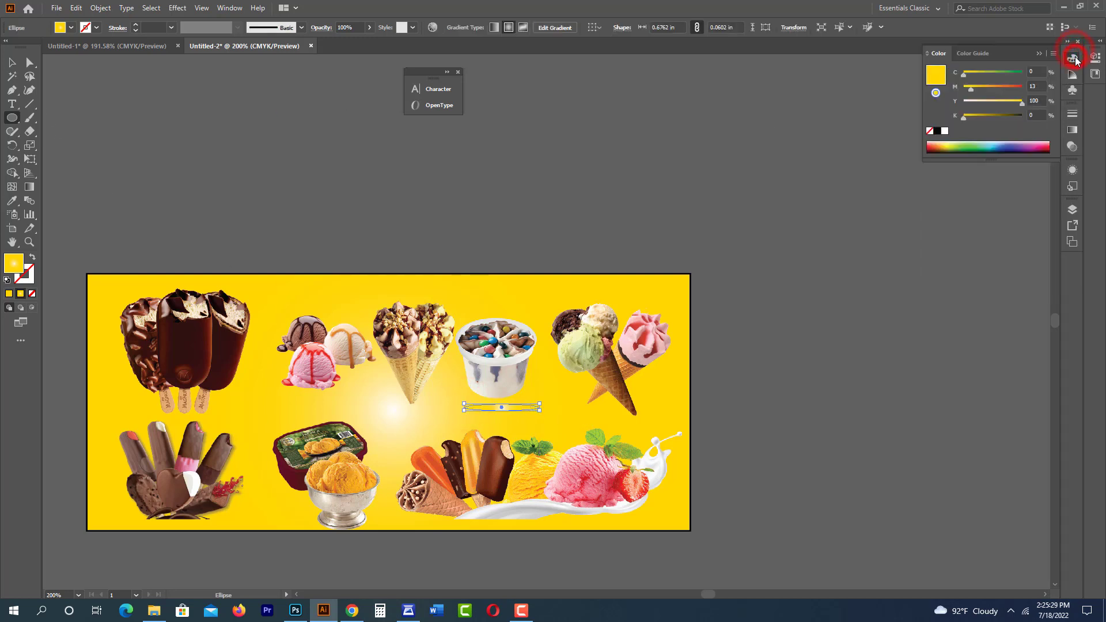
{"action": "left_click", "coordinate": [937, 131]}
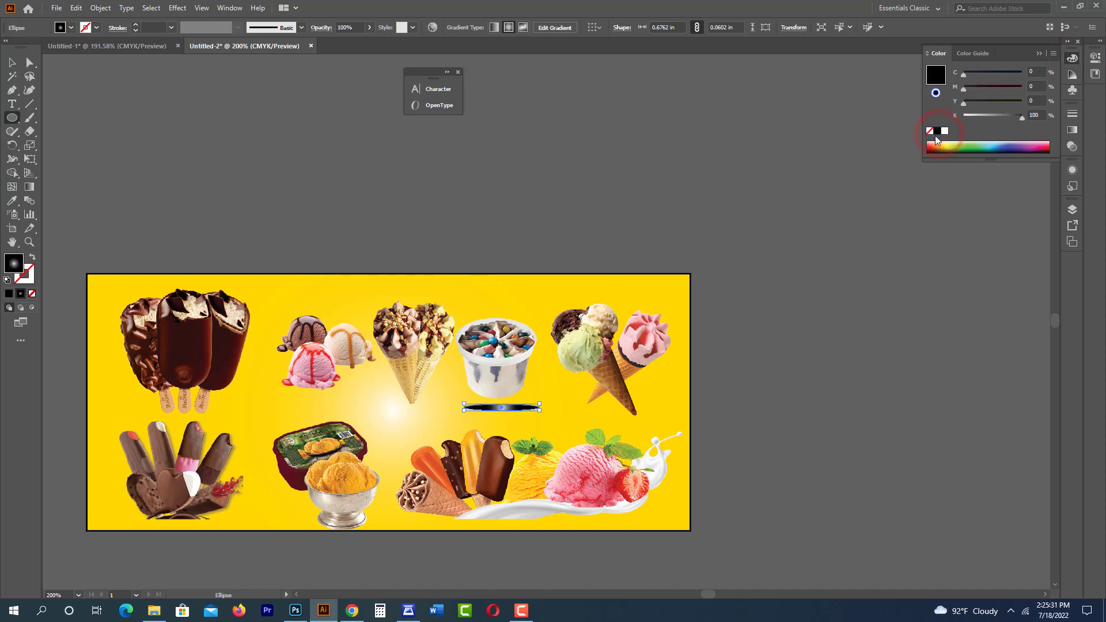
{"action": "left_click", "coordinate": [936, 93]}
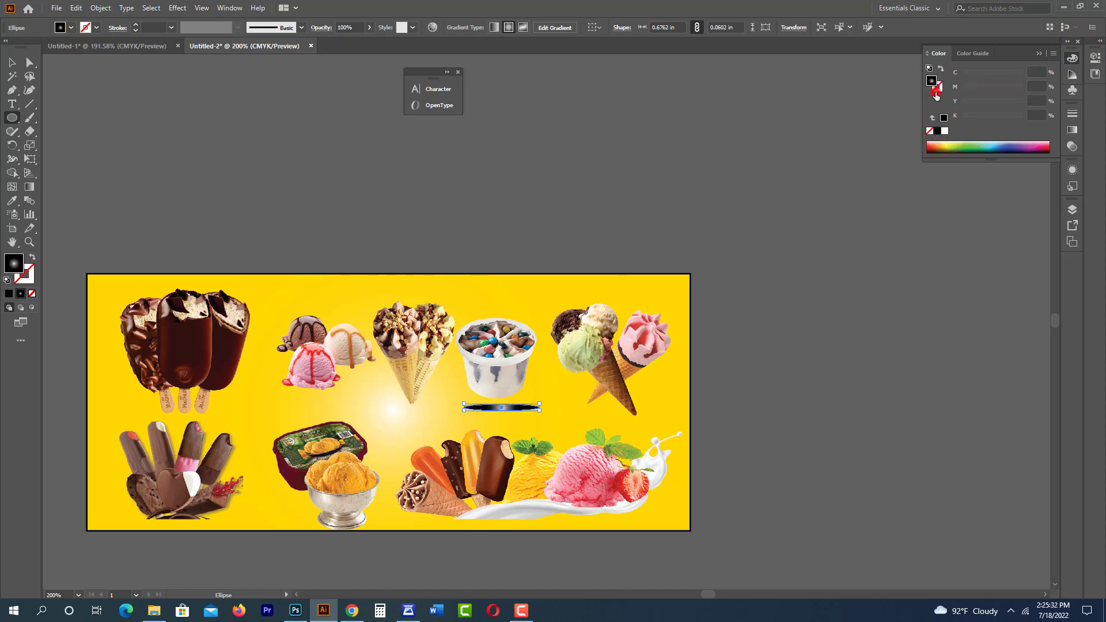
{"action": "left_click", "coordinate": [937, 132]}
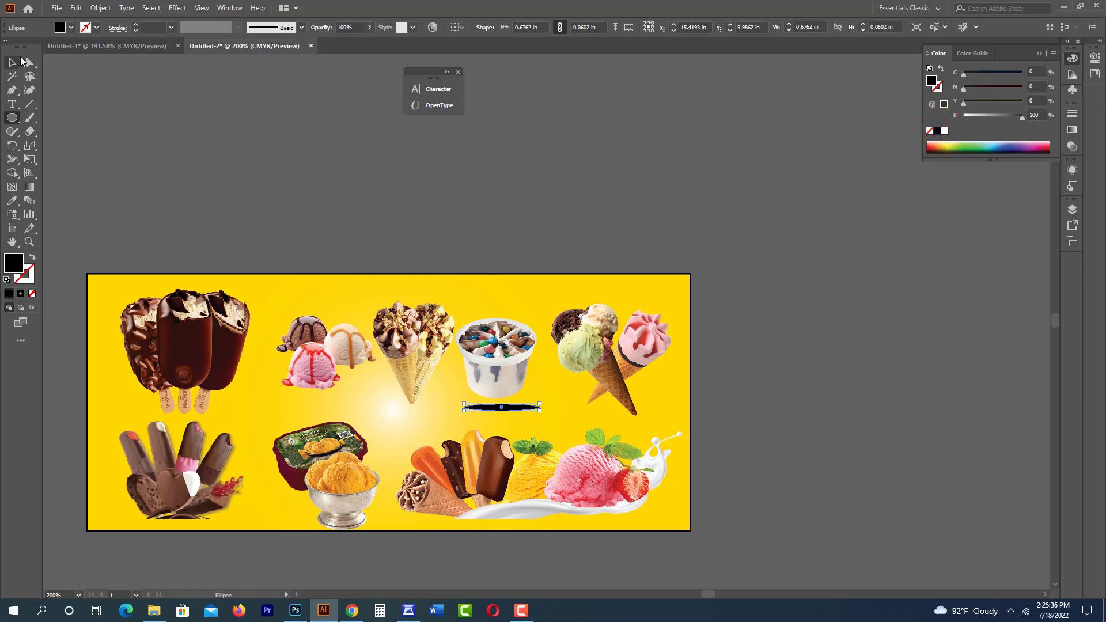
{"action": "left_click", "coordinate": [21, 60]}
{"action": "left_click", "coordinate": [464, 199]}
- Zoom in and reshape the black ellipse taller and slightly narrower
{"action": "left_click_drag", "start_coordinate": [206, 219], "coordinate": [921, 488]}
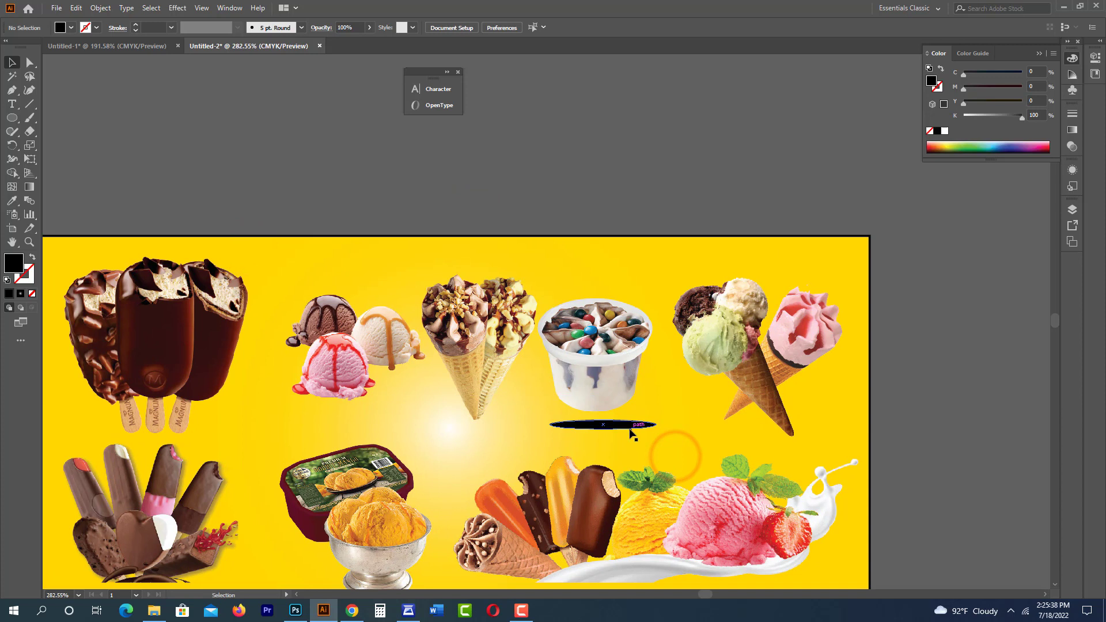
{"action": "left_click", "coordinate": [628, 427]}
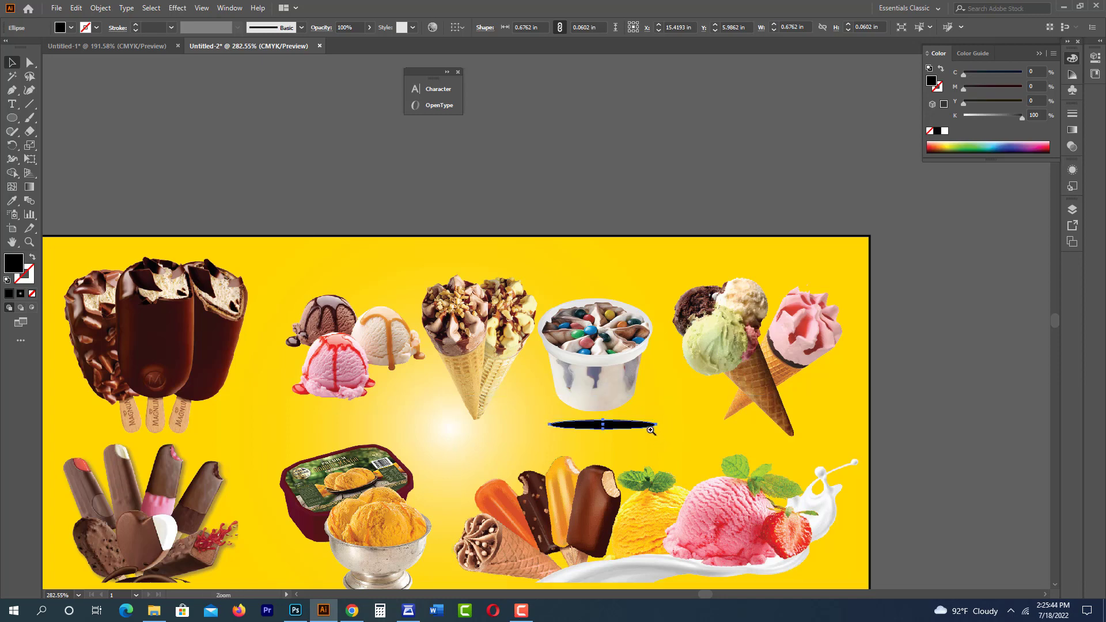
{"action": "key", "text": "ctrl+plus"}
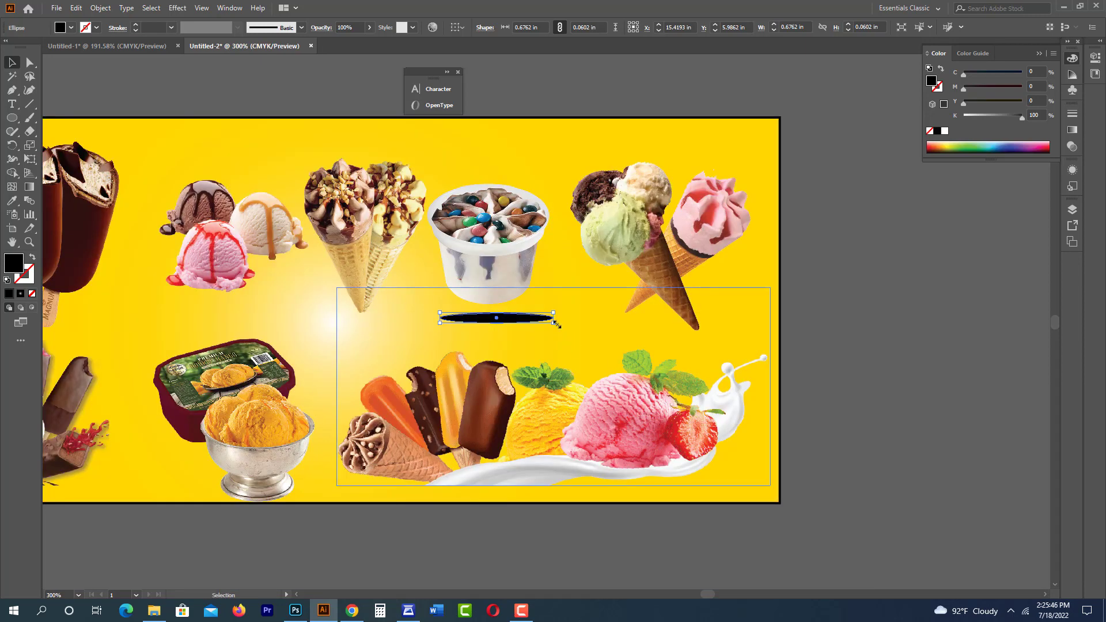
{"action": "left_click_drag", "start_coordinate": [554, 323], "coordinate": [539, 331]}
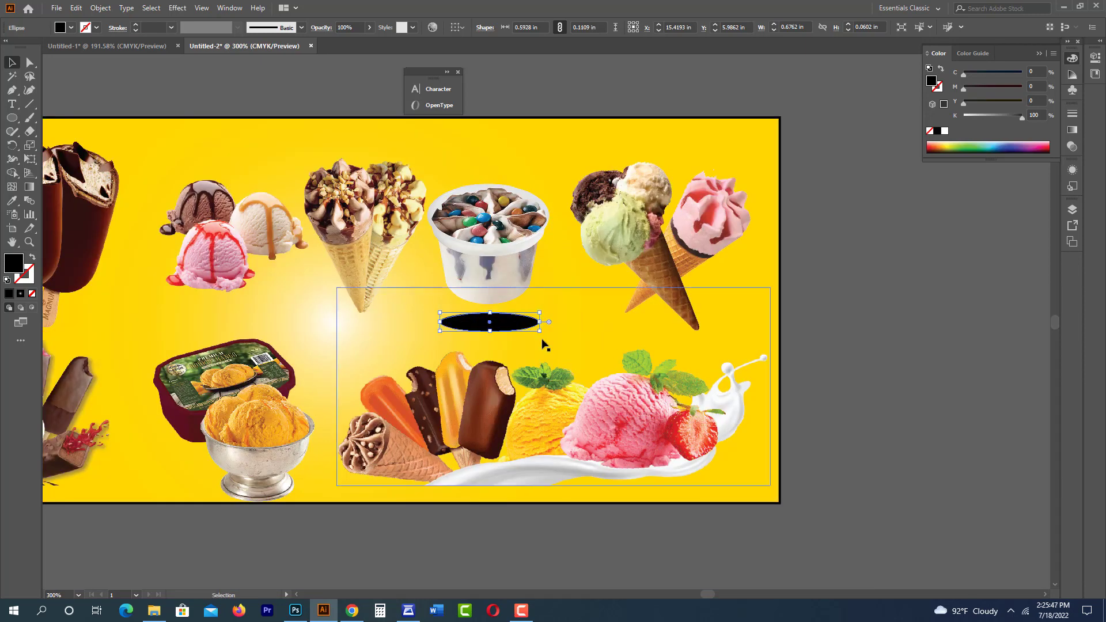
{"action": "left_click_drag", "start_coordinate": [540, 325], "coordinate": [494, 318]}
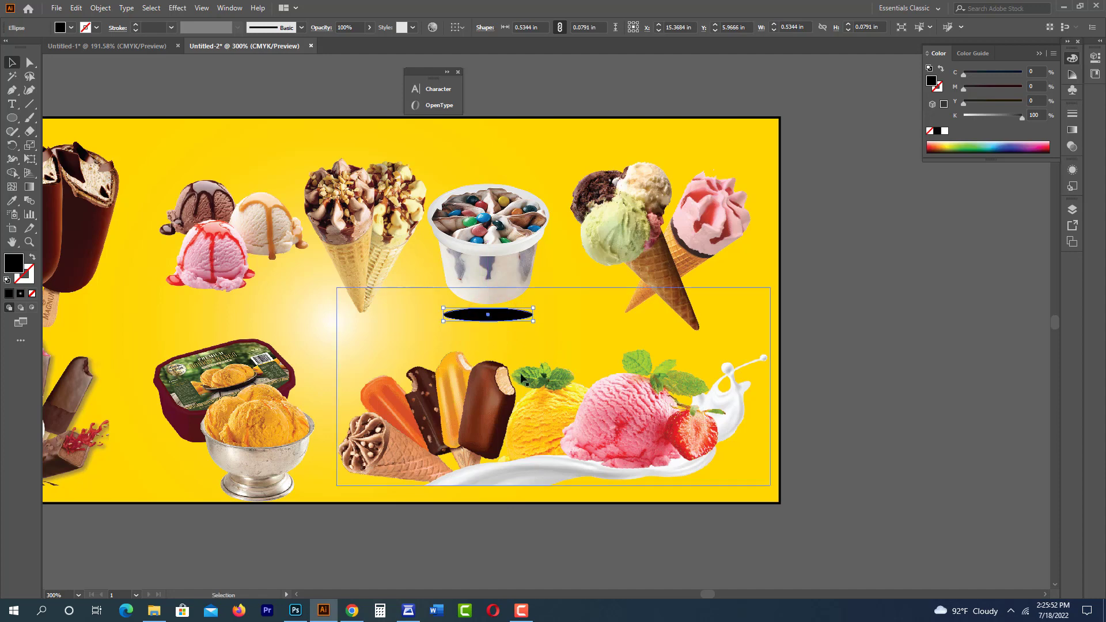
{"action": "left_click", "coordinate": [176, 7]}
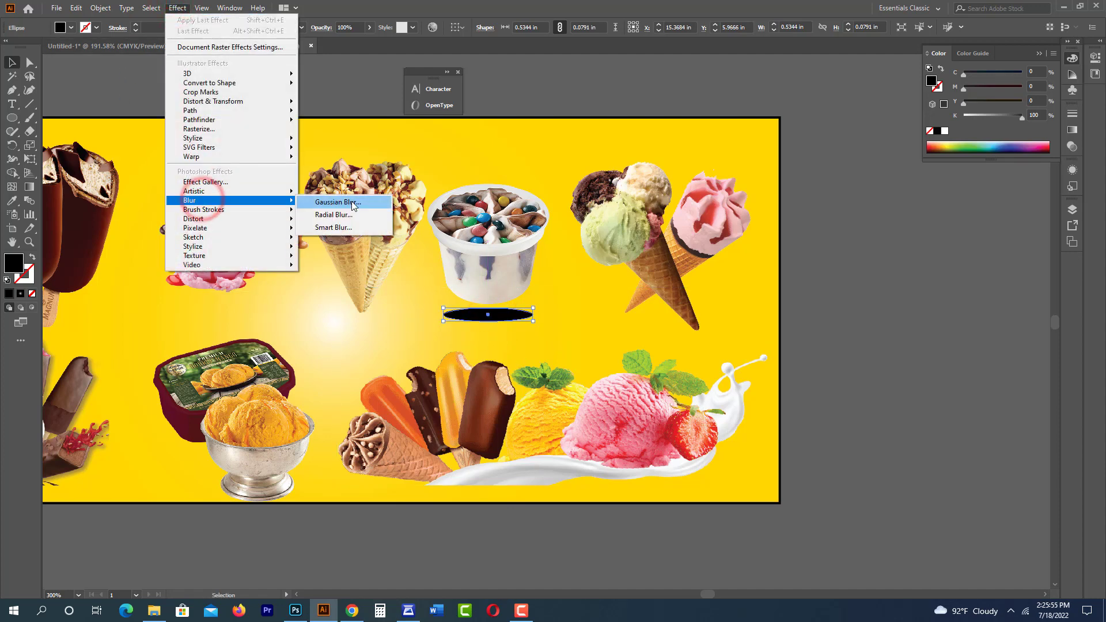
- Blur the black ellipse under the cup with a 20.9-pixel Gaussian Blur
{"action": "left_click", "coordinate": [326, 201]}
{"action": "left_click", "coordinate": [493, 315]}
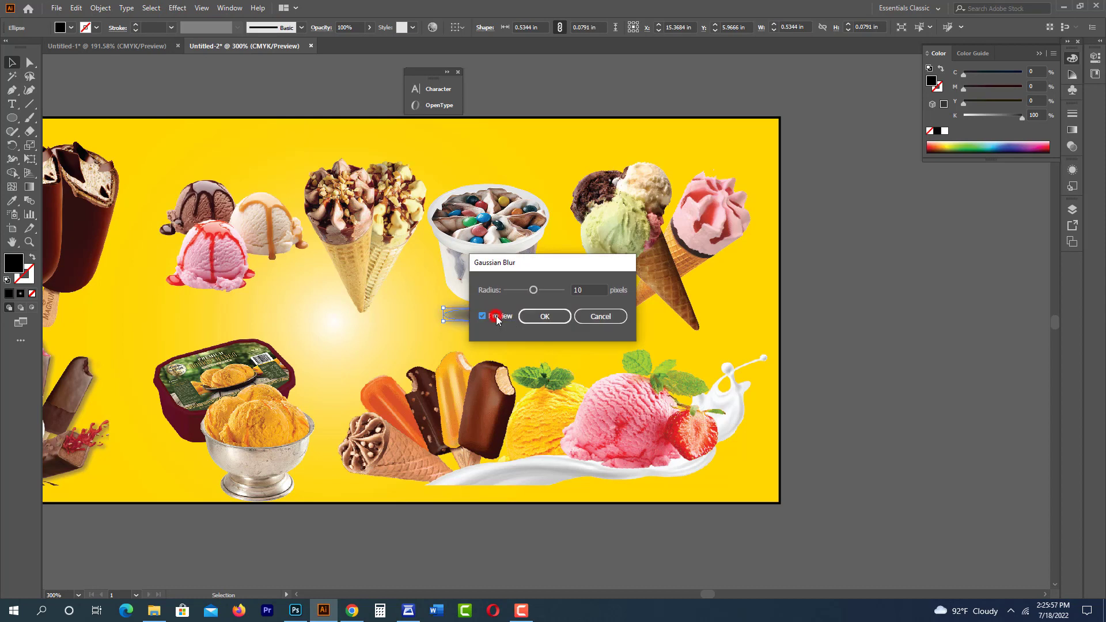
{"action": "mouse_move", "coordinate": [567, 262]}
{"action": "left_mouse_down"}
{"action": "mouse_move", "coordinate": [723, 232]}
{"action": "mouse_move", "coordinate": [696, 260]}
{"action": "left_mouse_up"}
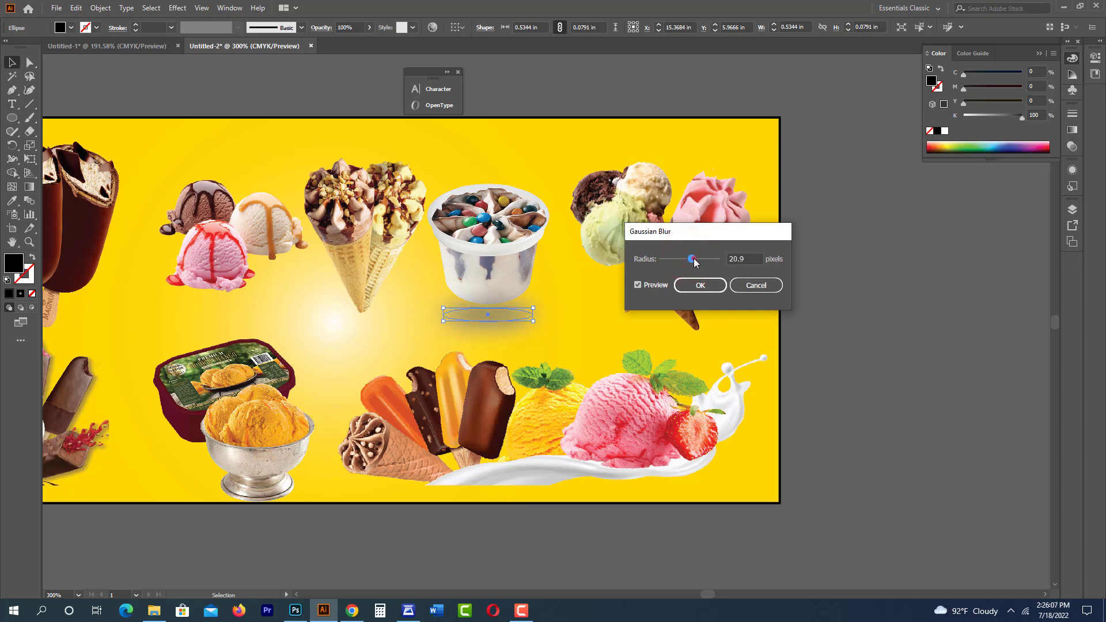
{"action": "left_click", "coordinate": [701, 283]}
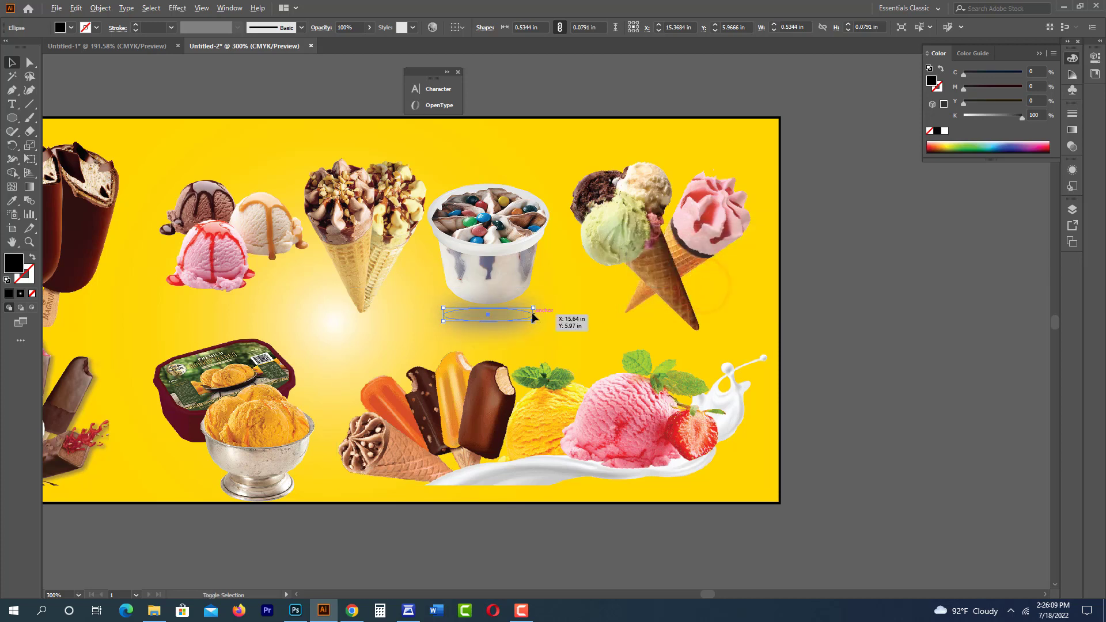
- Shrink the blurred shadow under the cup and nudge it slightly lower
{"action": "left_click_drag", "start_coordinate": [534, 324], "coordinate": [522, 319]}
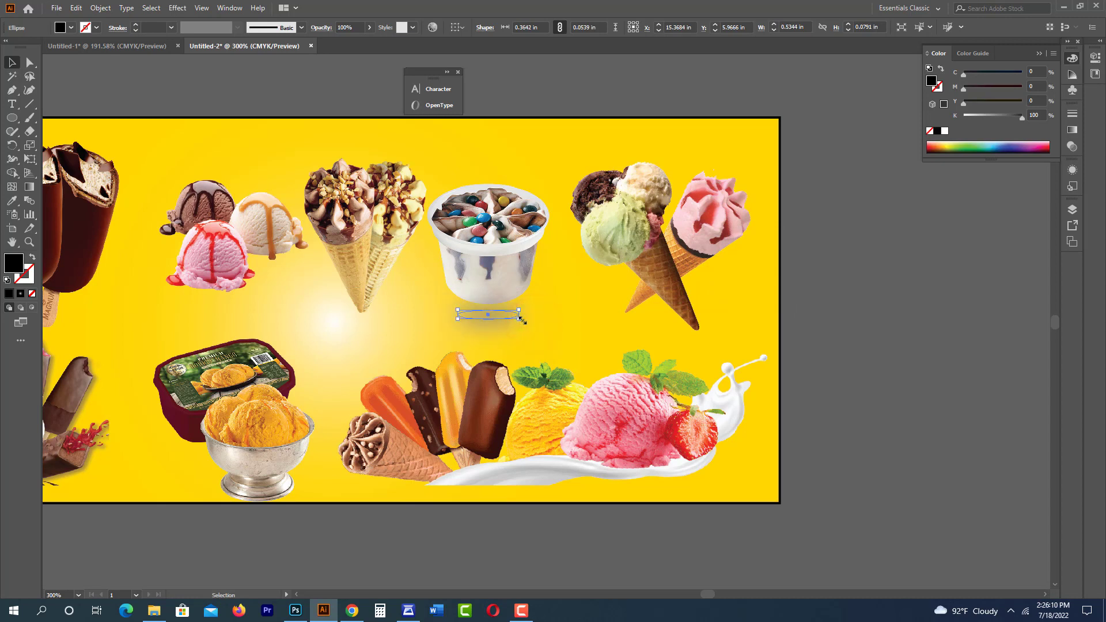
{"action": "left_click", "coordinate": [920, 370]}
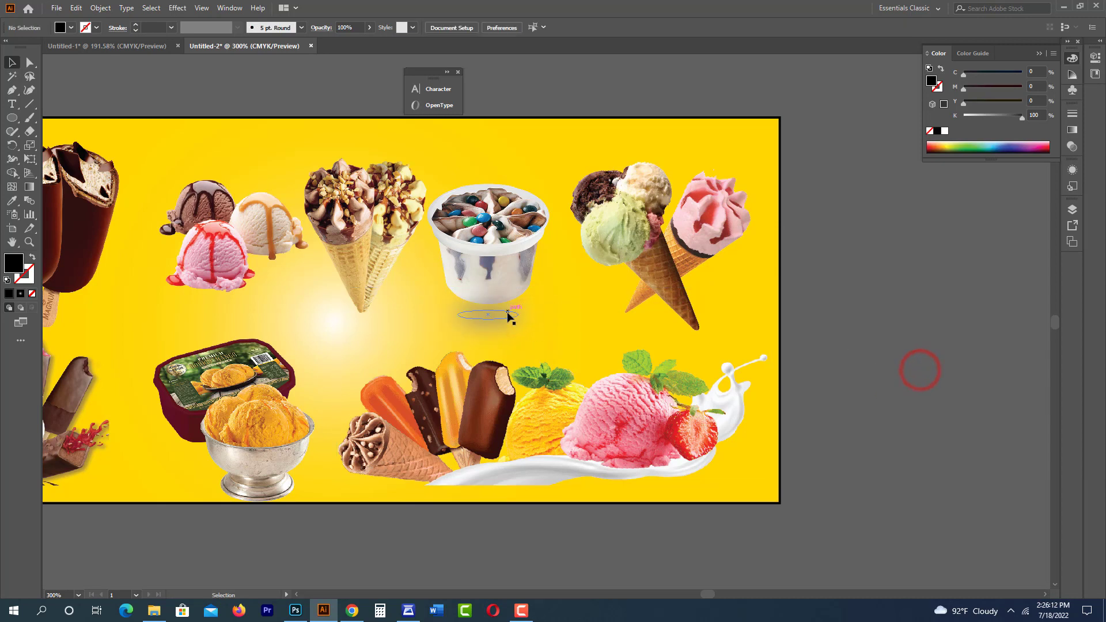
{"action": "left_click_drag", "start_coordinate": [495, 321], "coordinate": [495, 314]}
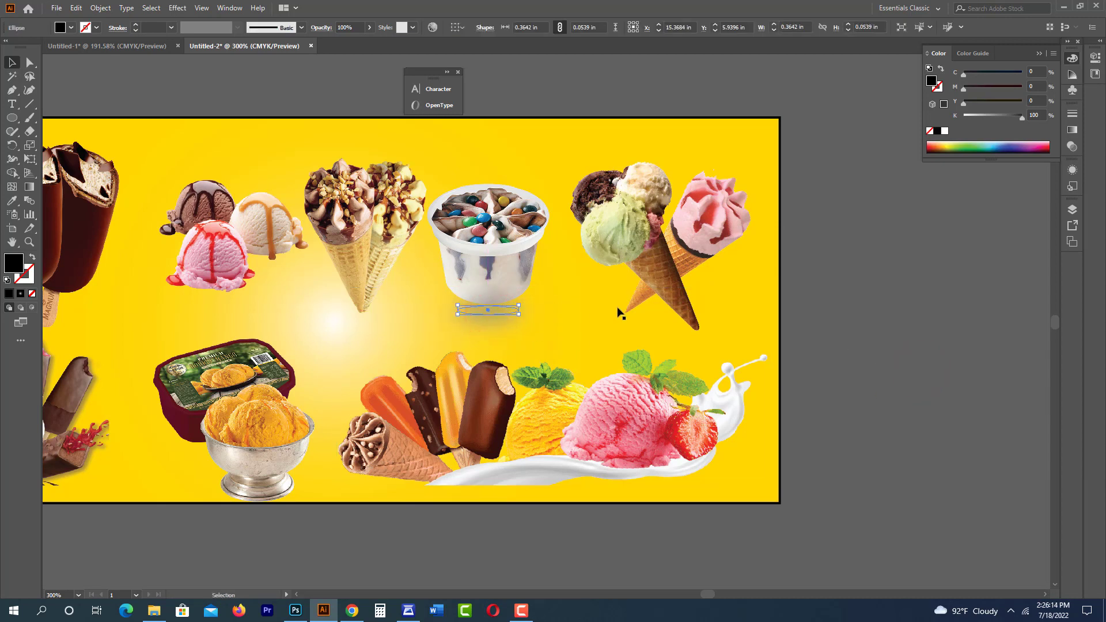
{"action": "key", "text": "Down"}
{"action": "key", "text": "Down"}
{"action": "key", "text": "Down"}
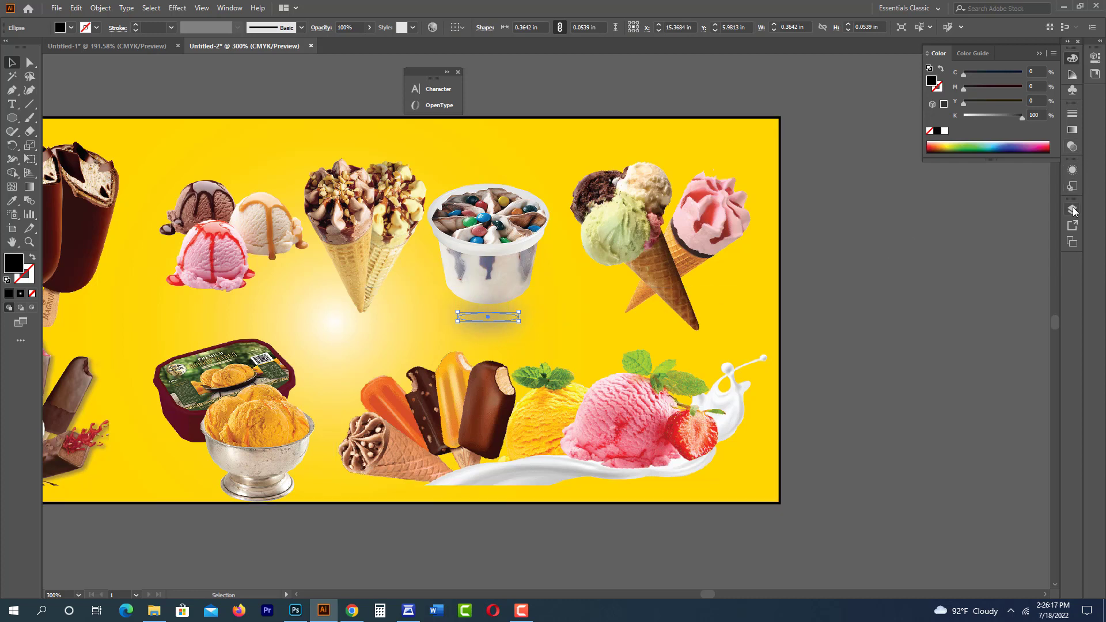
- Set the cup shadow's opacity to 72% and stretch it slightly wider and flatter
{"action": "left_click", "coordinate": [1071, 117]}
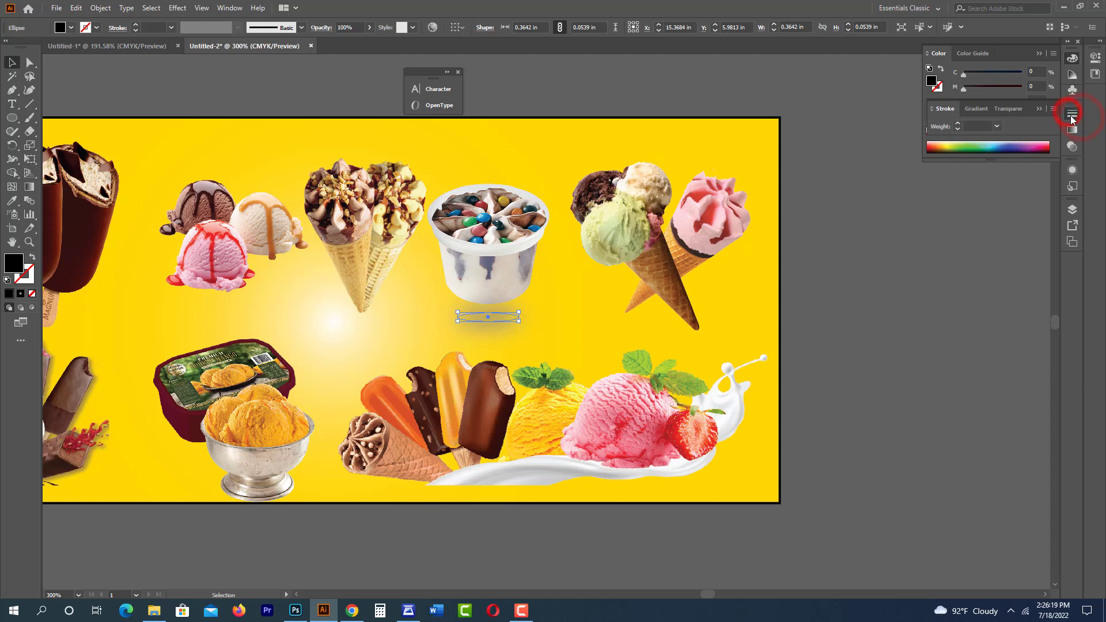
{"action": "left_click", "coordinate": [1001, 109]}
{"action": "left_click", "coordinate": [1045, 127]}
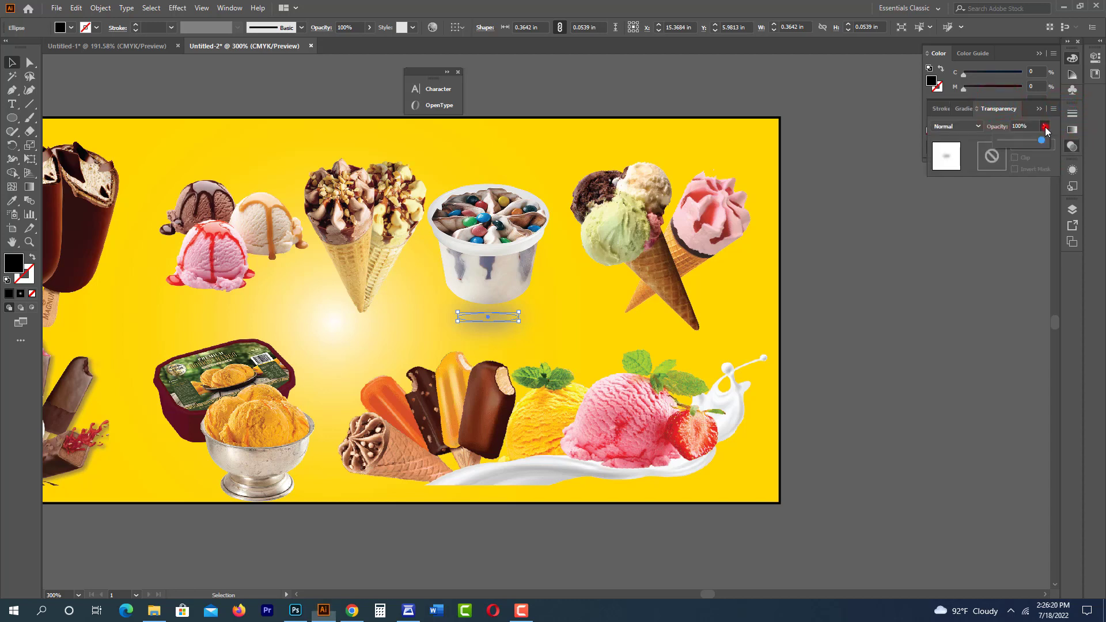
{"action": "left_click_drag", "start_coordinate": [1027, 143], "coordinate": [1024, 143]}
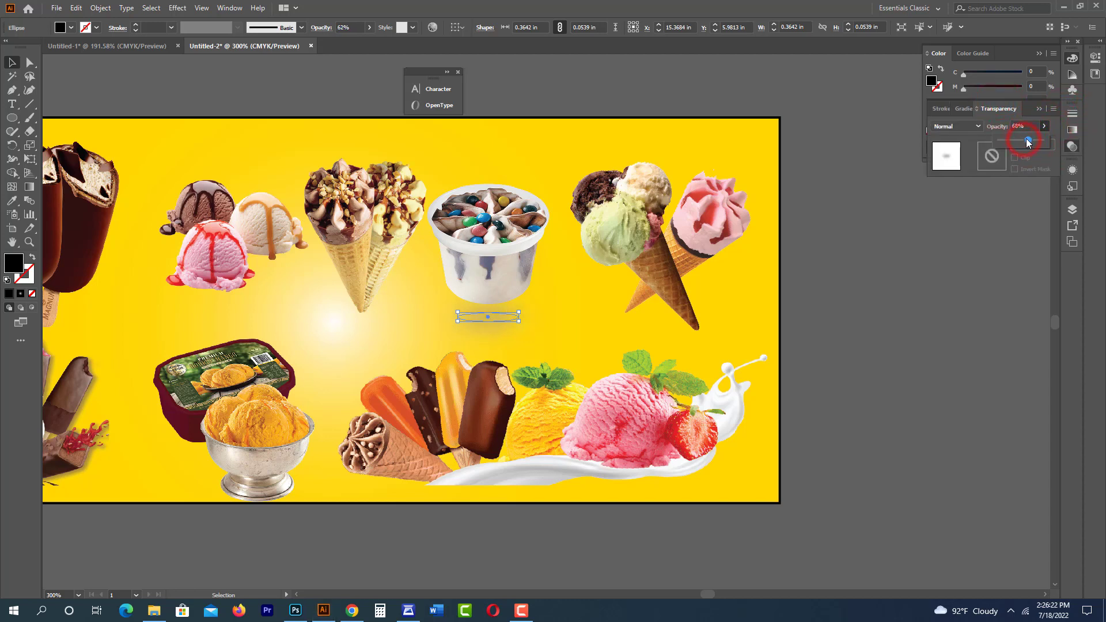
{"action": "left_click", "coordinate": [887, 291]}
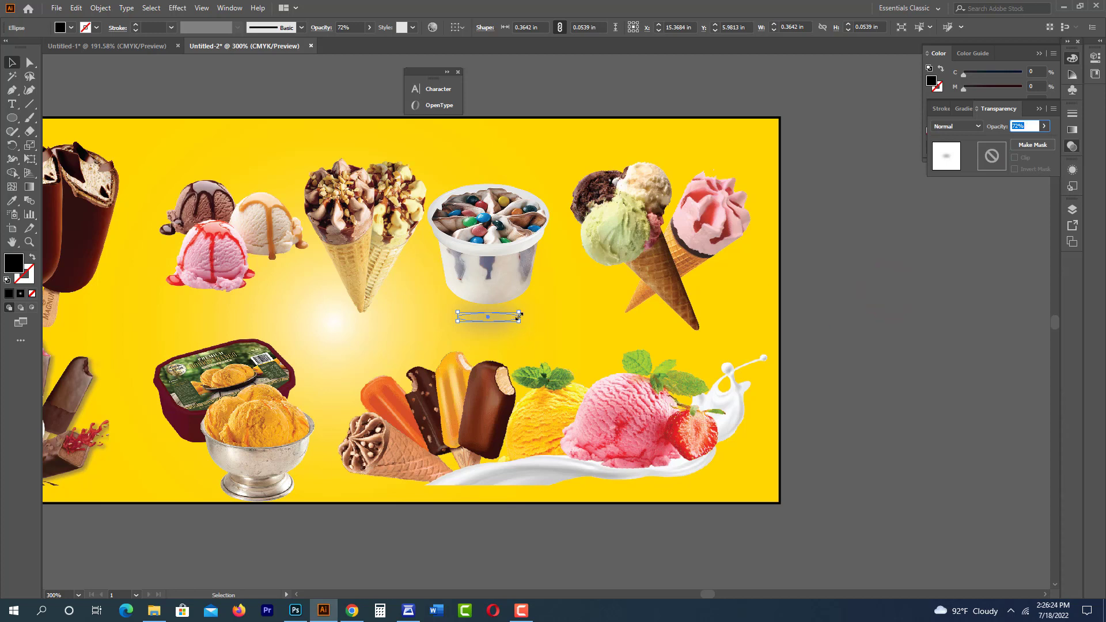
{"action": "left_click_drag", "start_coordinate": [519, 321], "coordinate": [528, 326]}
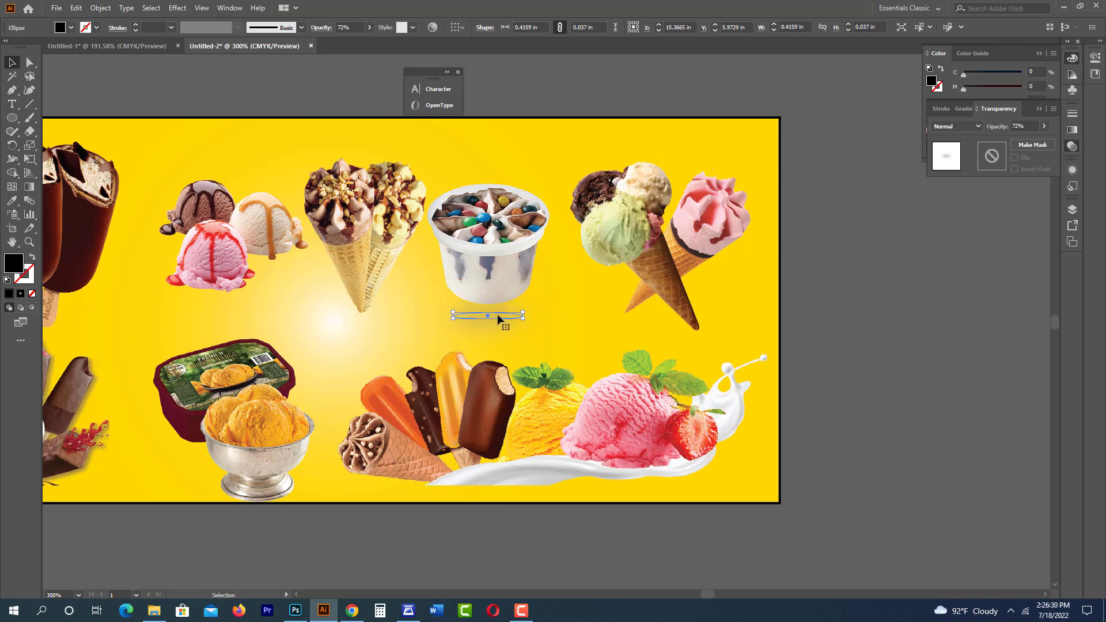
{"action": "left_click", "coordinate": [851, 399]}
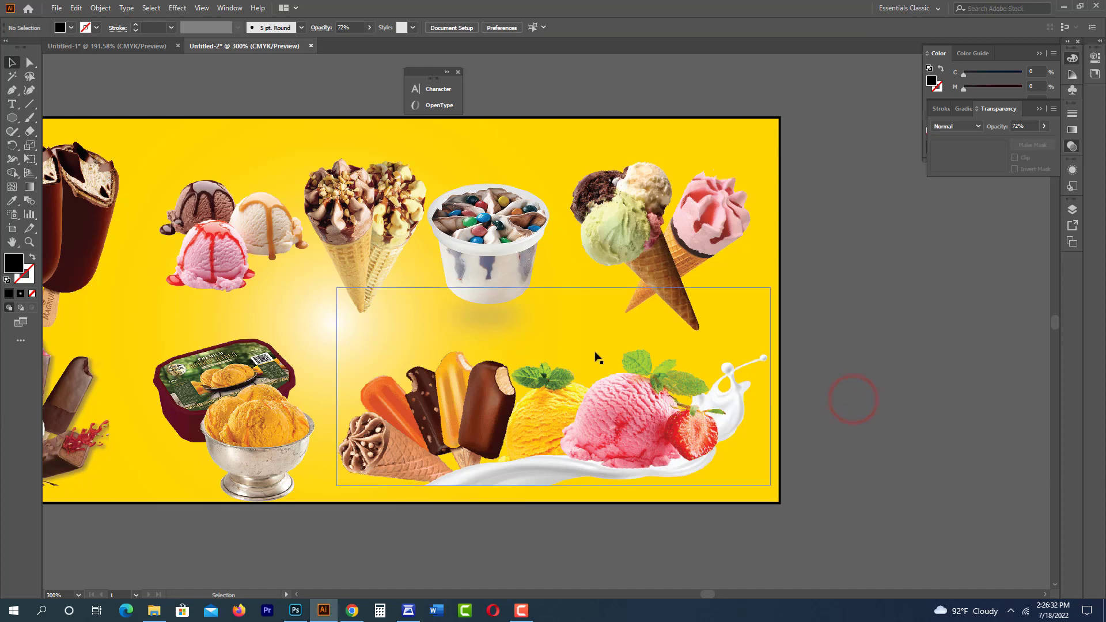
- Copy the cup's shadow ellipse straight across to the right
{"action": "left_click", "coordinate": [477, 317]}
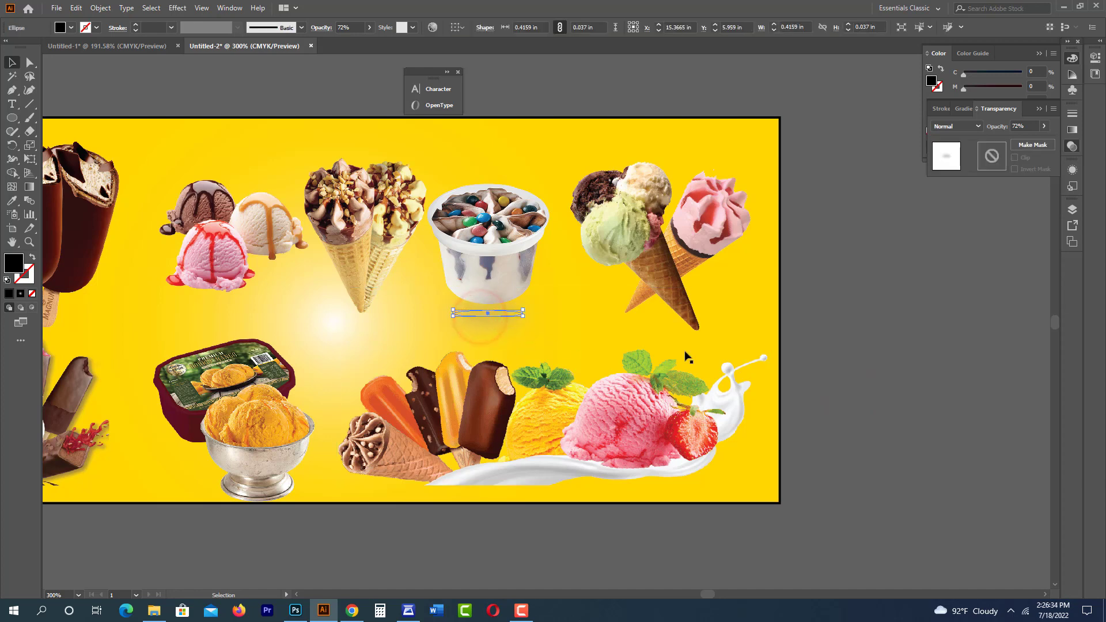
{"action": "left_click", "coordinate": [959, 400]}
{"action": "left_click", "coordinate": [644, 331], "text": "alt"}
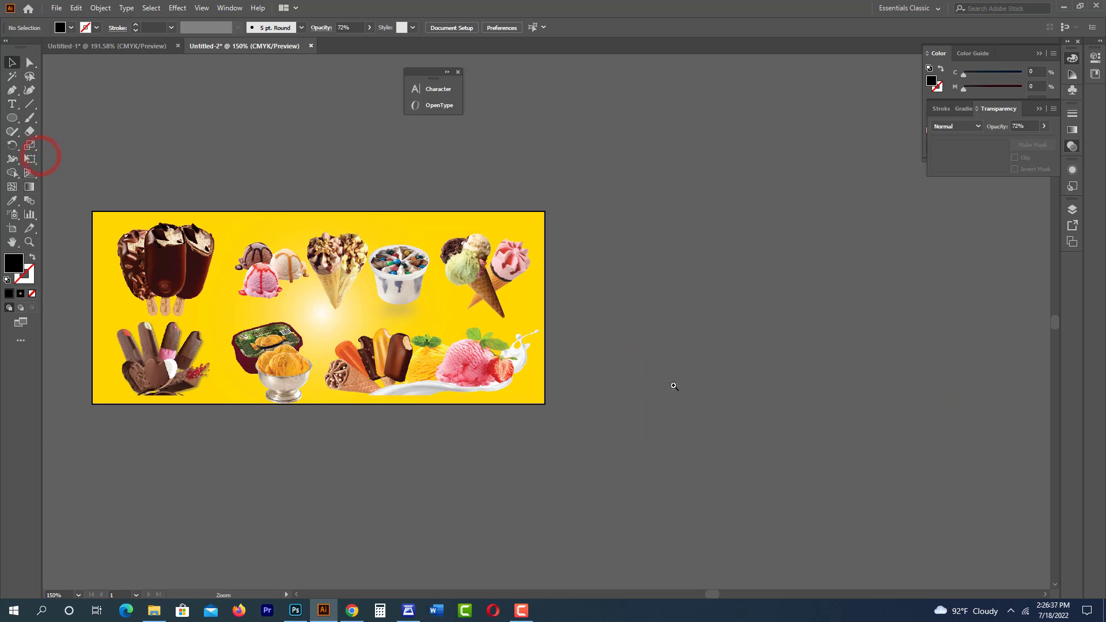
{"action": "key", "text": "ctrl+equal"}
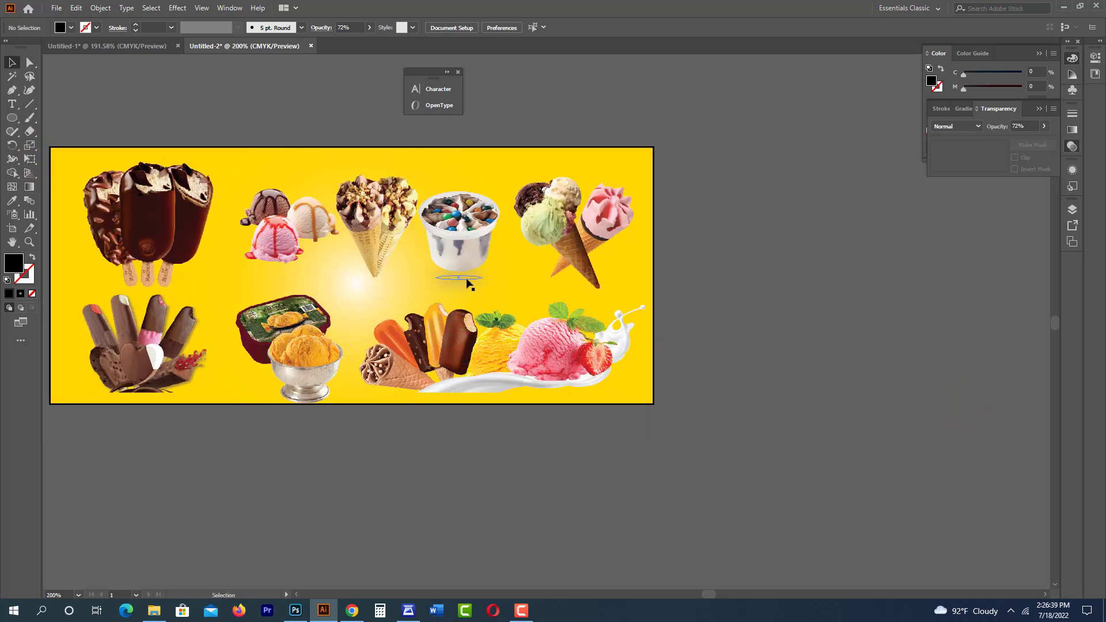
{"action": "left_click_drag", "start_coordinate": [471, 280], "coordinate": [580, 299]}
{"action": "left_click", "coordinate": [741, 328]}
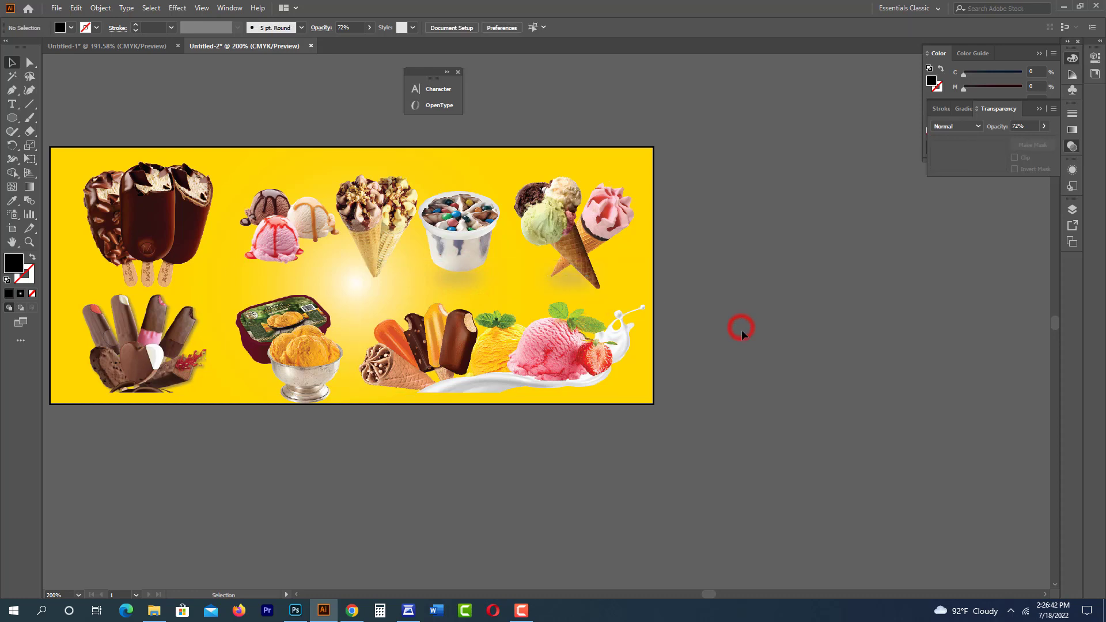
- Scale the crossed-cone photos down slightly, shortening them from the bottom
{"action": "left_click", "coordinate": [572, 284]}
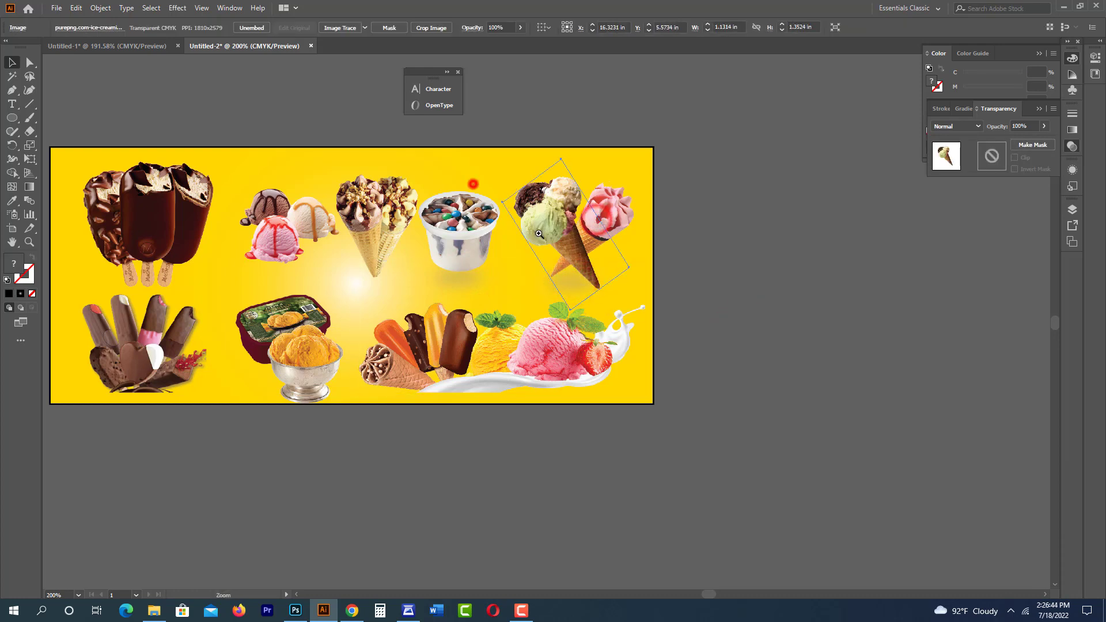
{"action": "left_click_drag", "start_coordinate": [690, 278], "coordinate": [679, 316]}
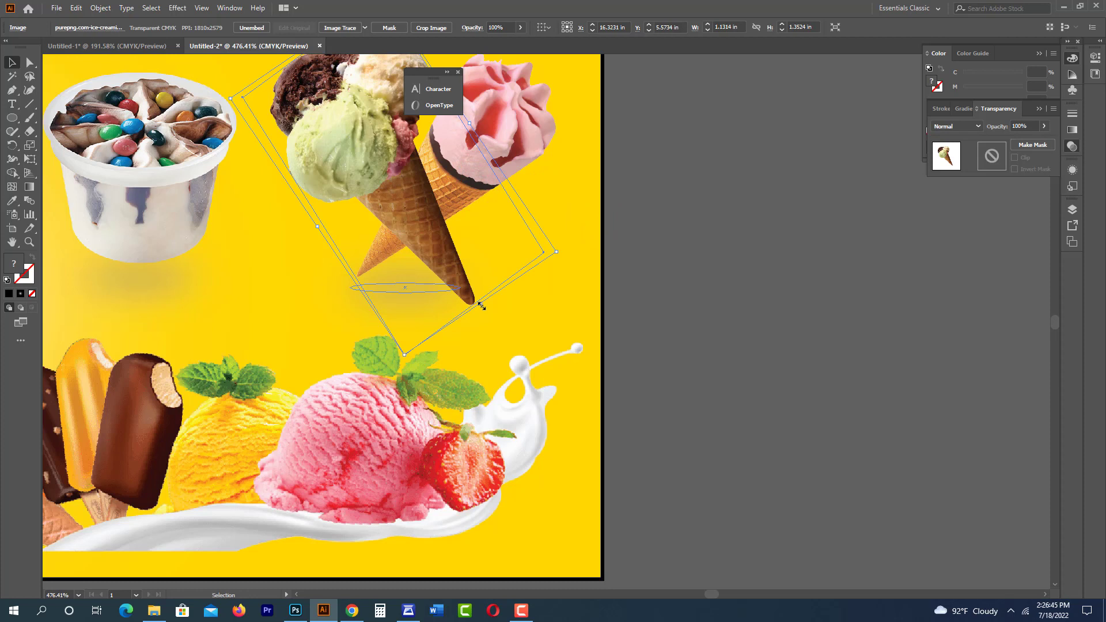
{"action": "left_click_drag", "start_coordinate": [481, 305], "coordinate": [480, 304]}
{"action": "left_click_drag", "start_coordinate": [479, 305], "coordinate": [466, 284]}
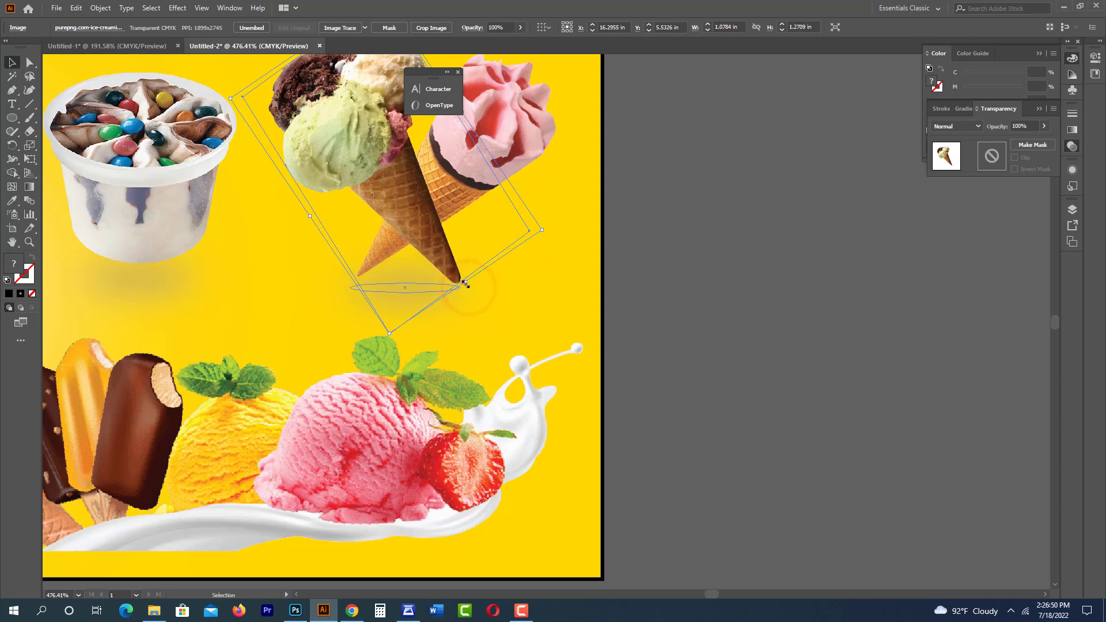
{"action": "left_click", "coordinate": [498, 138], "text": "shift"}
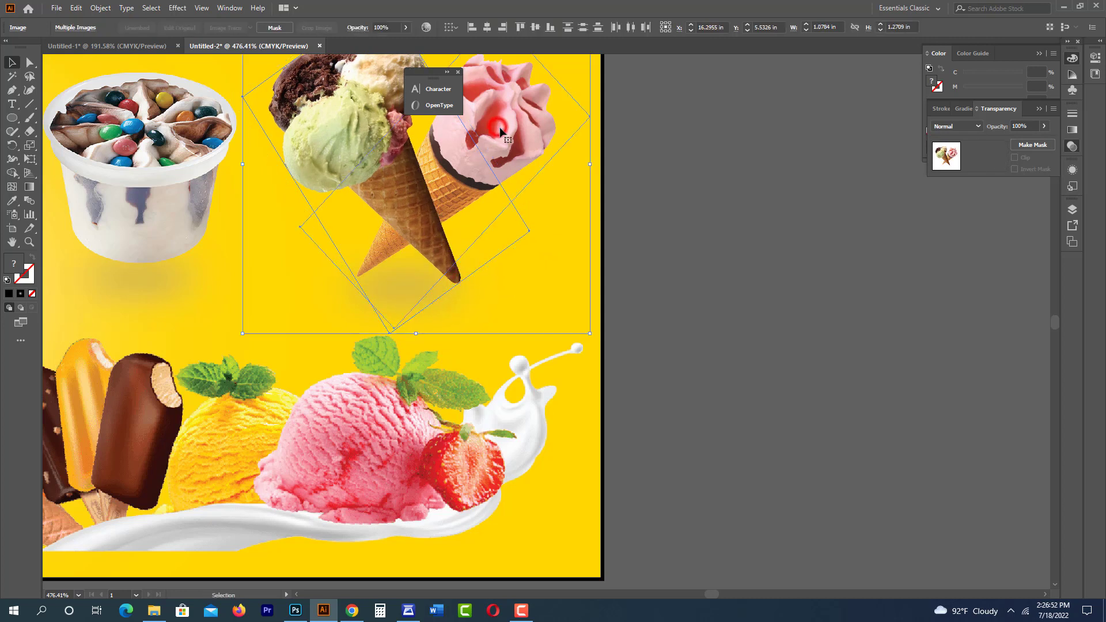
{"action": "left_click_drag", "start_coordinate": [495, 140], "coordinate": [516, 214]}
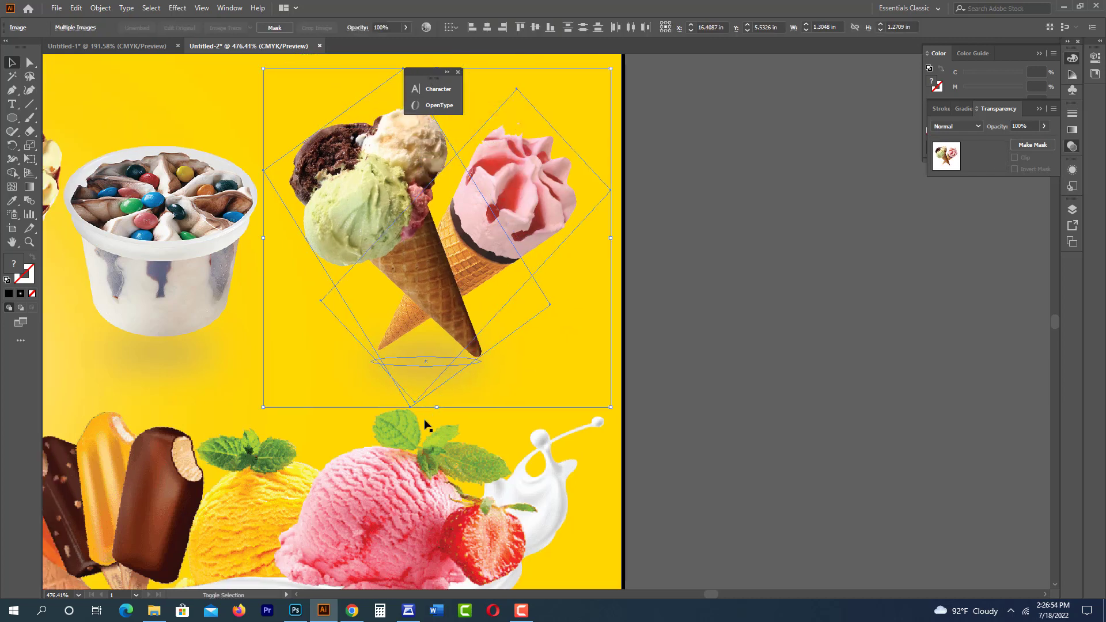
{"action": "left_click_drag", "start_coordinate": [438, 410], "coordinate": [433, 402]}
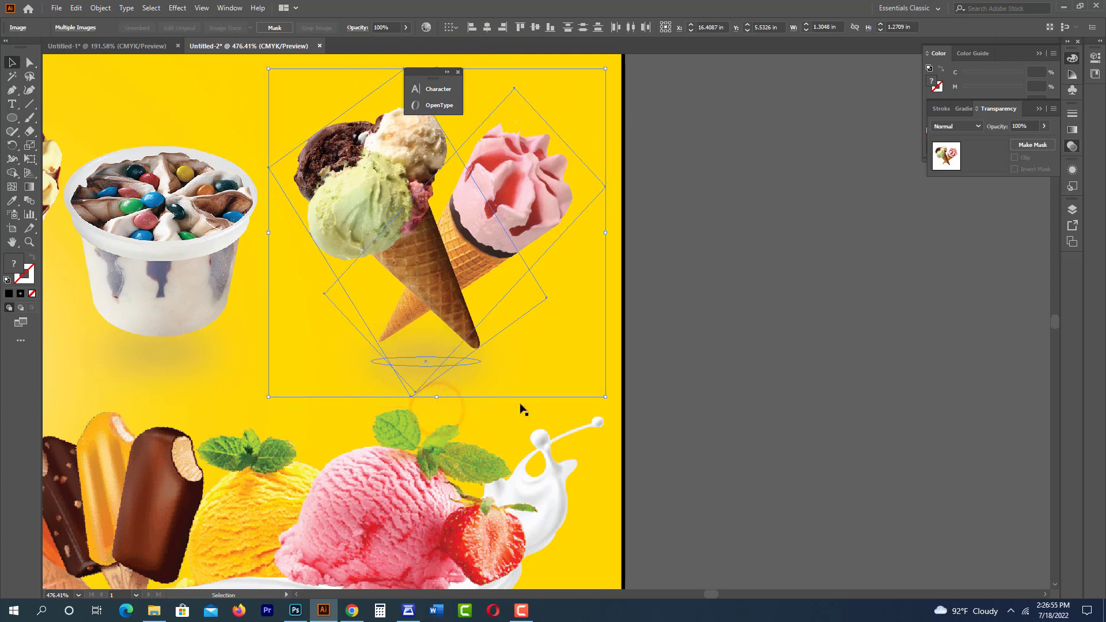
{"action": "left_click", "coordinate": [772, 408]}
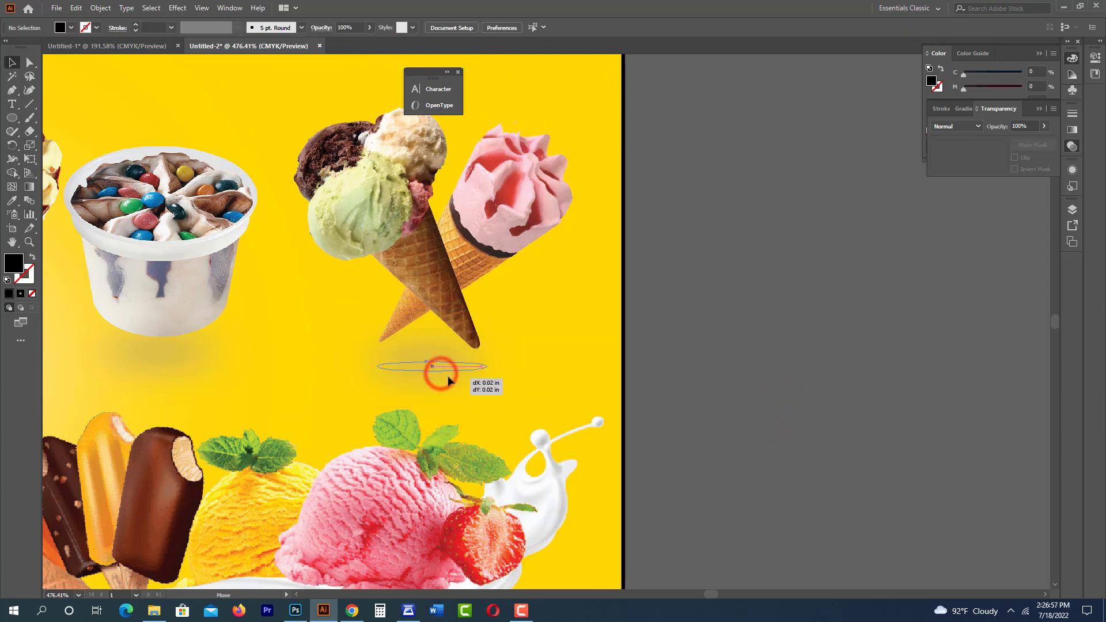
- Position the copied shadow ellipse just beneath the cone tips
{"action": "left_click_drag", "start_coordinate": [441, 375], "coordinate": [448, 381]}
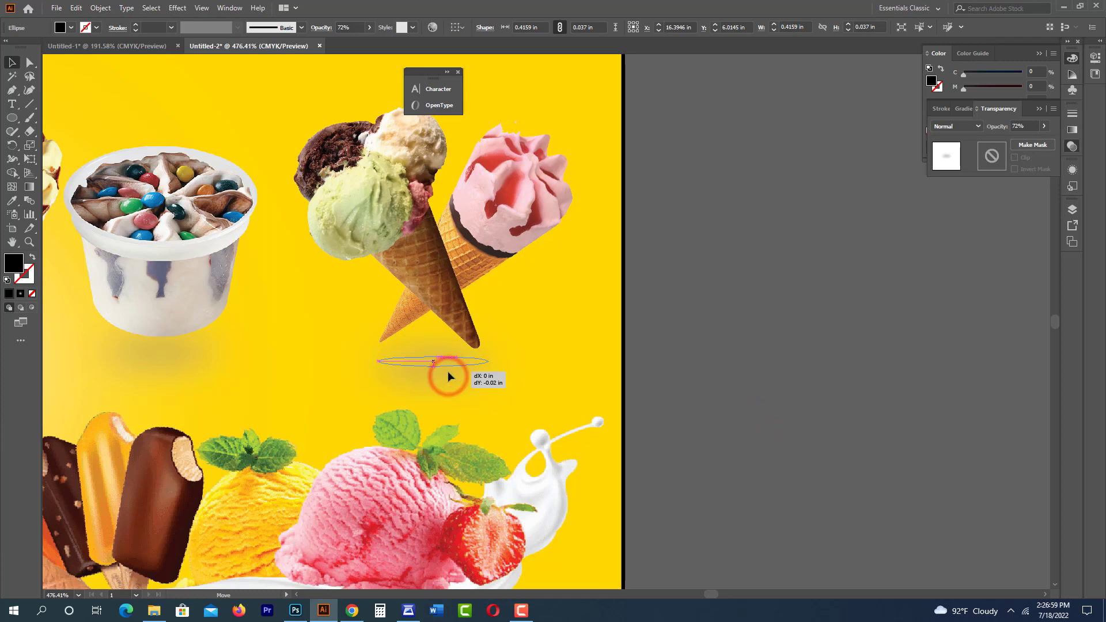
{"action": "left_click_drag", "start_coordinate": [449, 372], "coordinate": [441, 369]}
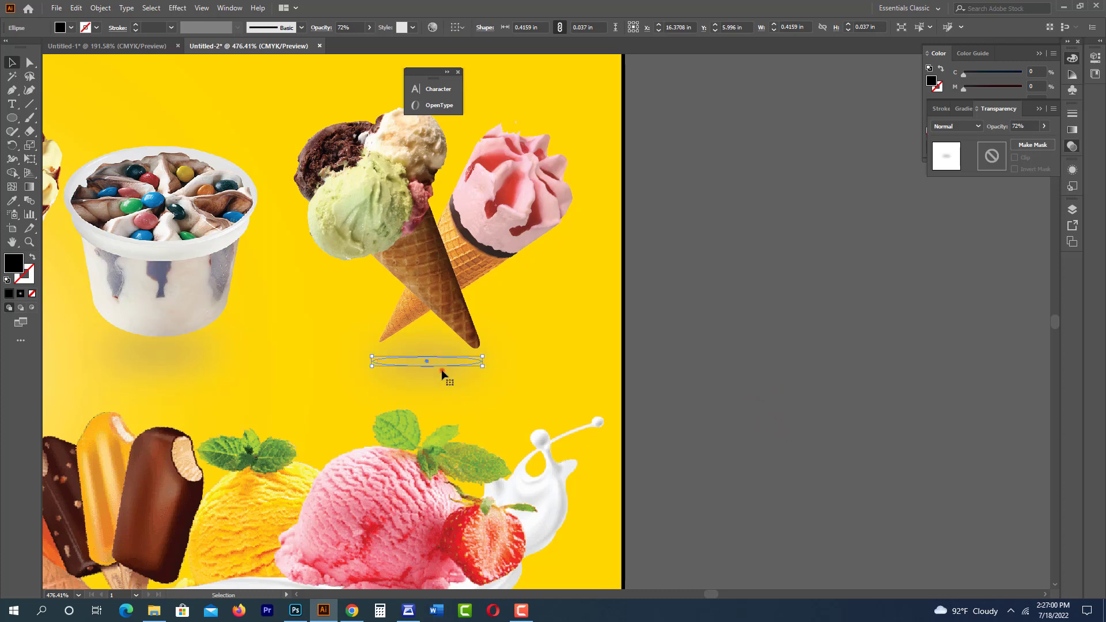
{"action": "left_click", "coordinate": [869, 419]}
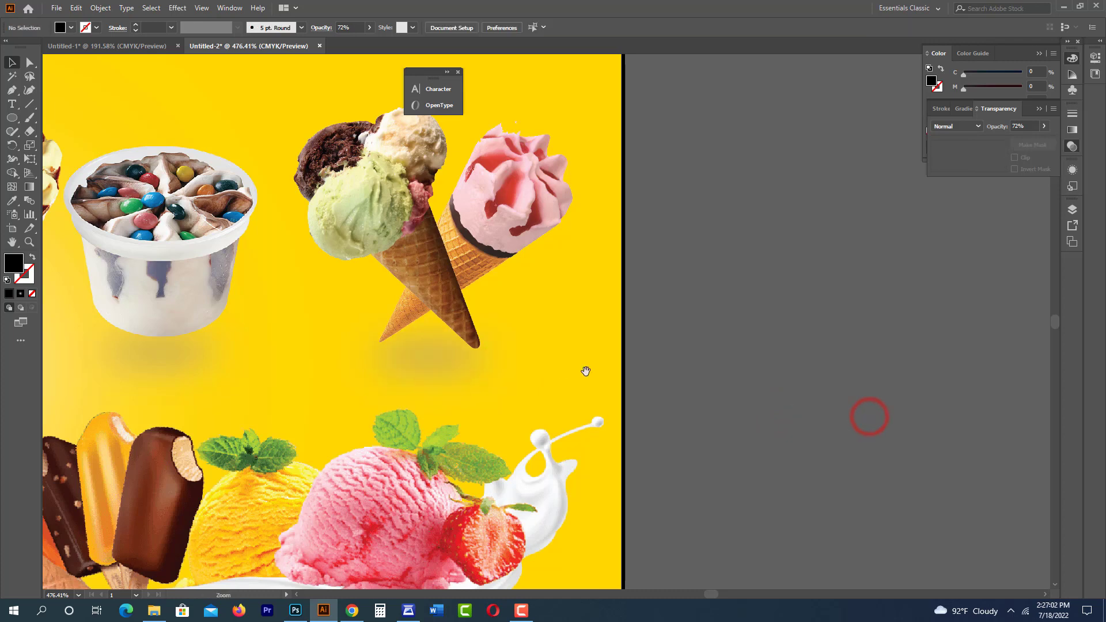
- Duplicate the cup's shadow under the centre cones and make it narrower
{"action": "left_click", "coordinate": [563, 375], "text": "ctrl+alt"}
{"action": "left_click", "coordinate": [662, 395], "text": "ctrl+alt"}
{"action": "left_click", "coordinate": [626, 399], "text": "ctrl+alt"}
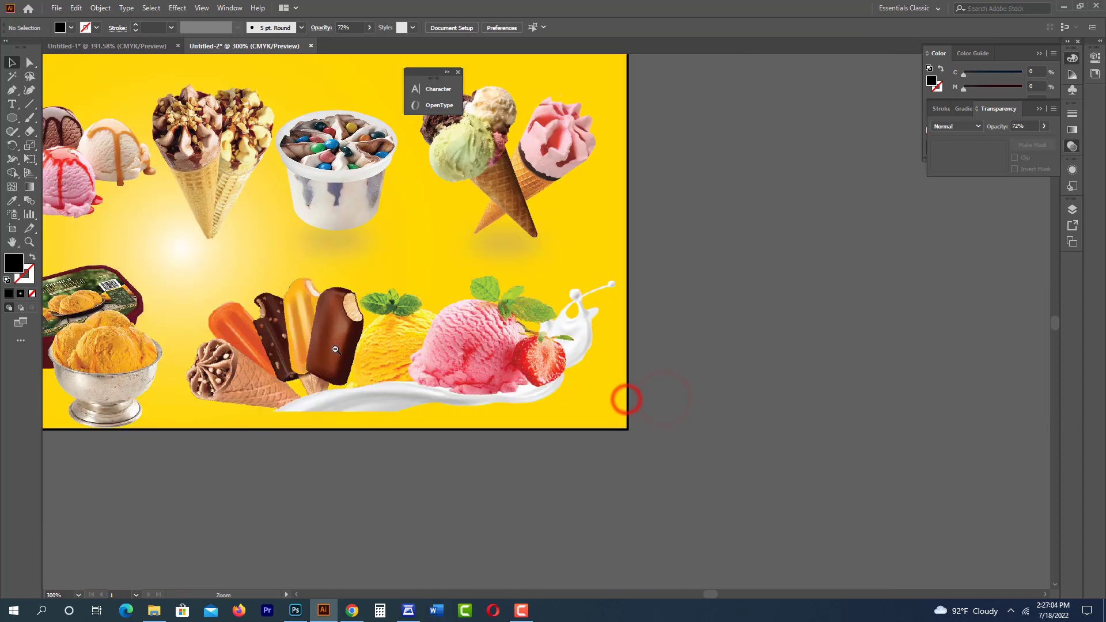
{"action": "left_click_drag", "start_coordinate": [335, 349], "coordinate": [607, 411]}
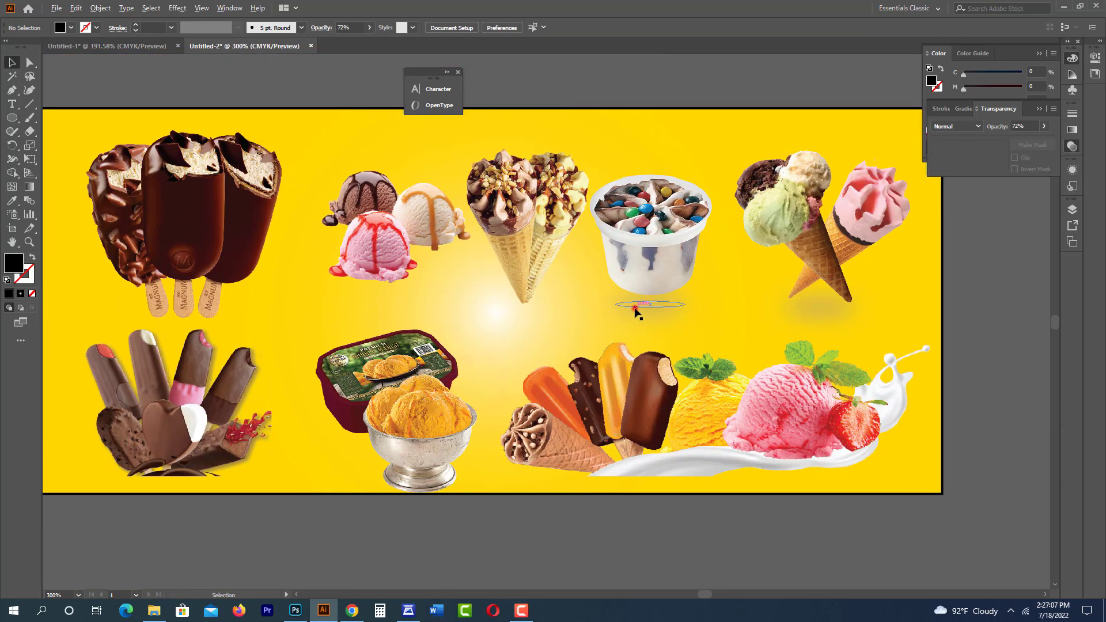
{"action": "mouse_move", "coordinate": [635, 309]}
{"action": "left_mouse_down"}
{"action": "mouse_move", "coordinate": [503, 320]}
{"action": "mouse_move", "coordinate": [516, 327]}
{"action": "left_mouse_up"}
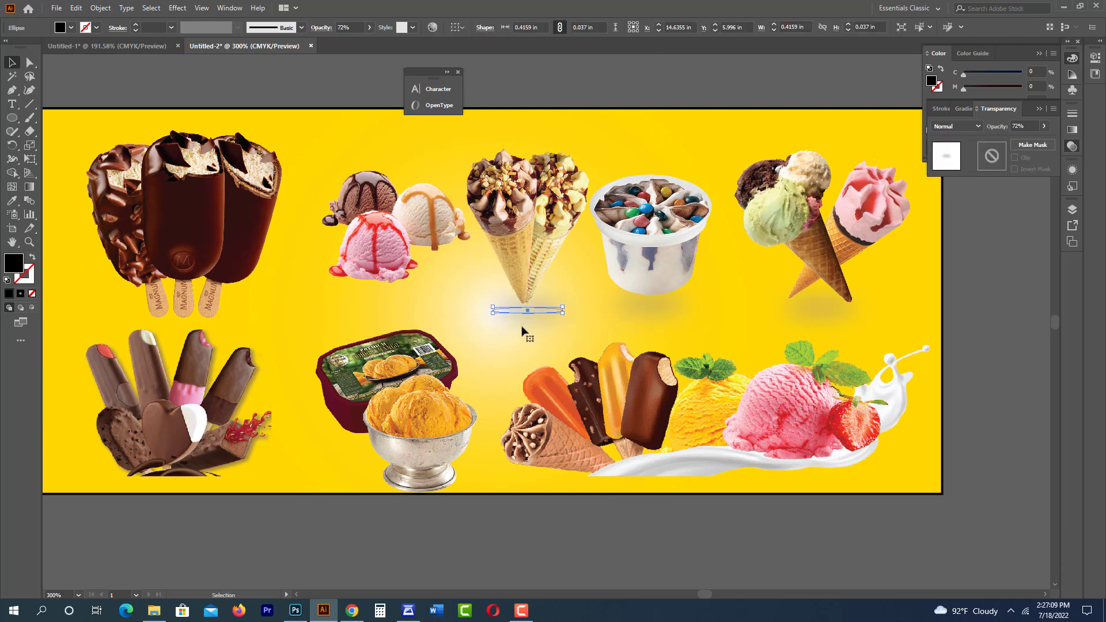
{"action": "scroll", "coordinate": [395, 264], "scroll_direction": "up", "scroll_amount": 3}
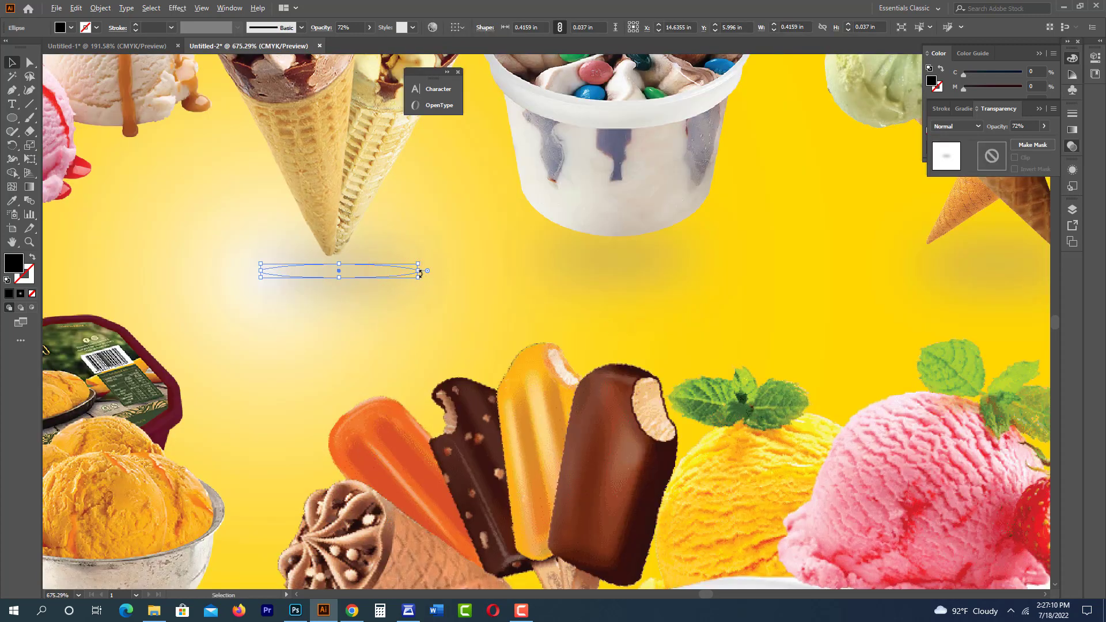
{"action": "left_click_drag", "start_coordinate": [418, 275], "coordinate": [403, 274]}
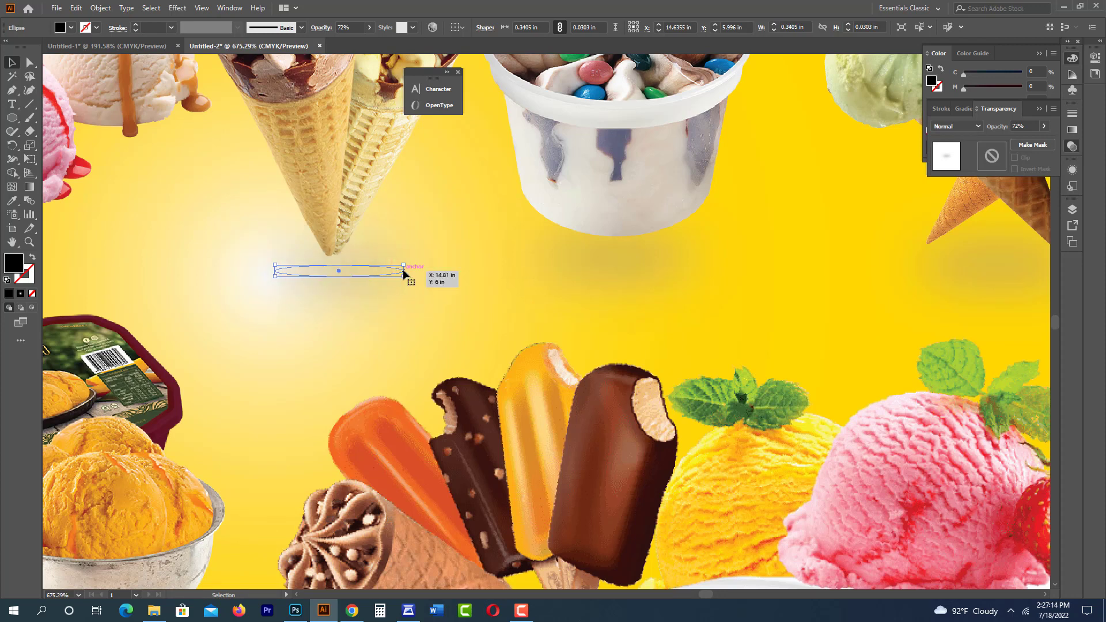
{"action": "left_click", "coordinate": [469, 292], "text": "ctrl+alt"}
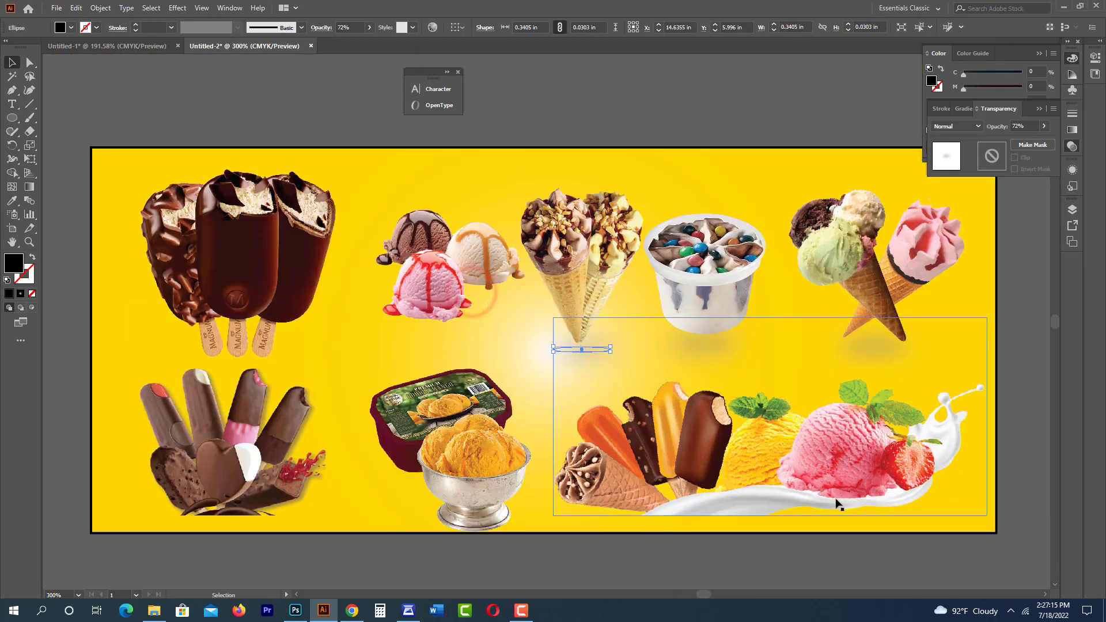
{"action": "left_click", "coordinate": [631, 115]}
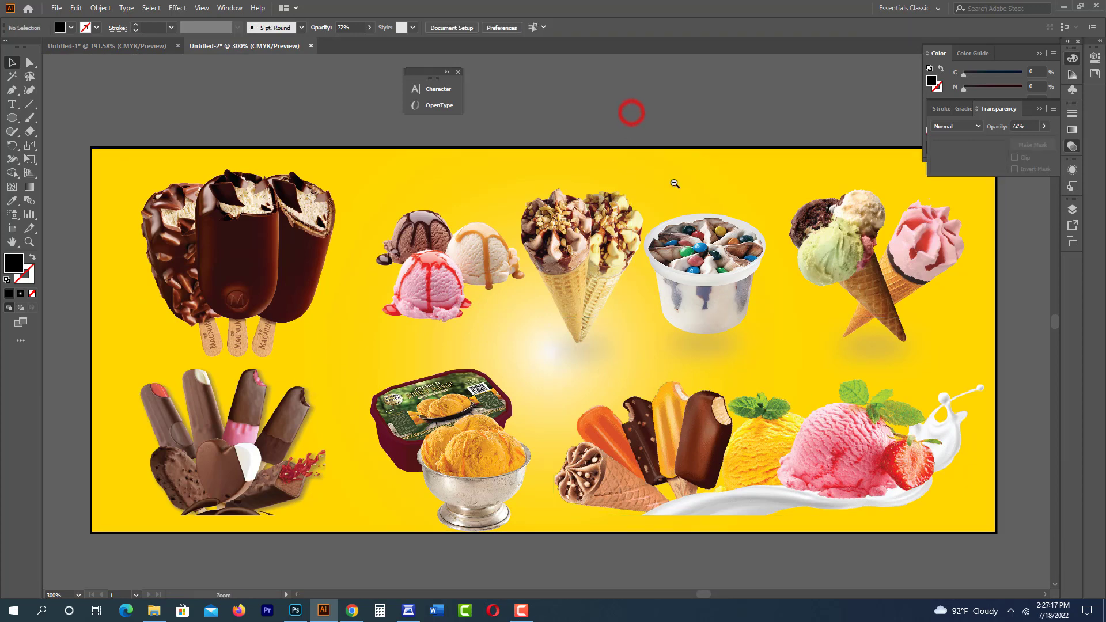
- Place an enlarged shadow copy just beneath the pink scoop
{"action": "left_click", "coordinate": [671, 181], "text": "ctrl+alt"}
{"action": "left_click_drag", "start_coordinate": [683, 257], "coordinate": [767, 237]}
{"action": "left_click_drag", "start_coordinate": [703, 291], "coordinate": [795, 276]}
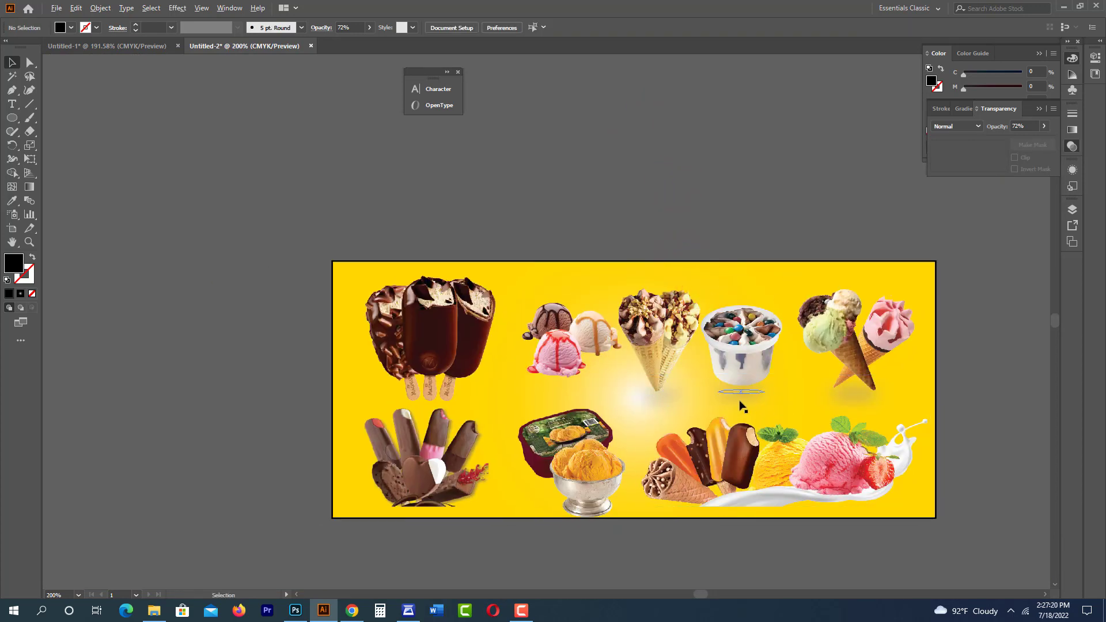
{"action": "left_click_drag", "start_coordinate": [740, 397], "coordinate": [565, 391]}
{"action": "left_click_drag", "start_coordinate": [497, 327], "coordinate": [679, 406]}
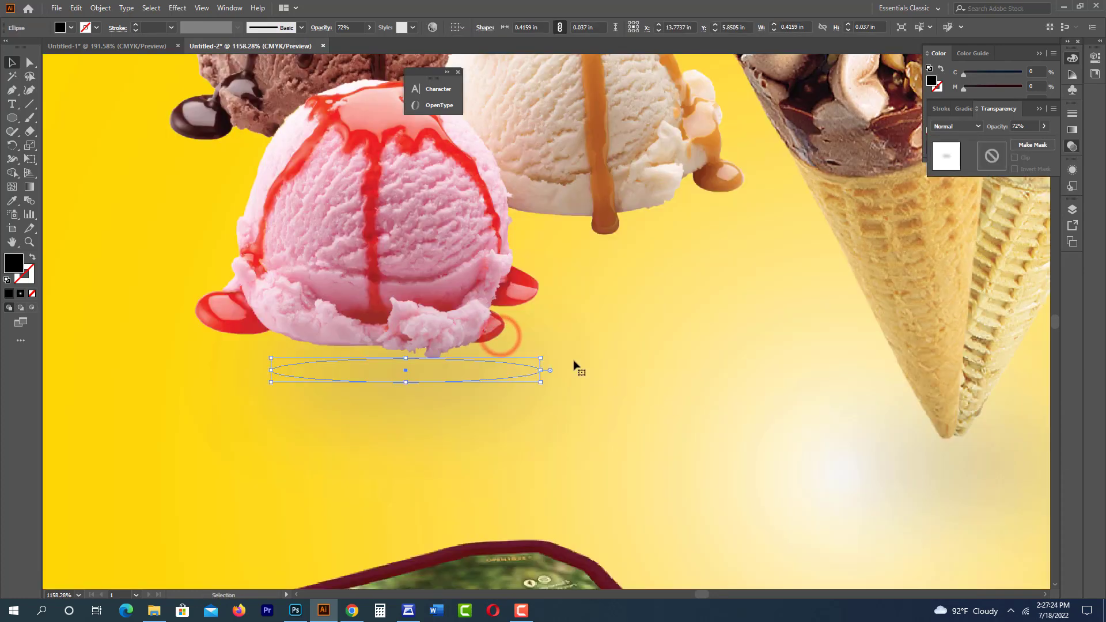
{"action": "mouse_move", "coordinate": [540, 381]}
{"action": "left_mouse_down"}
{"action": "mouse_move", "coordinate": [645, 412]}
{"action": "mouse_move", "coordinate": [596, 390]}
{"action": "left_mouse_up"}
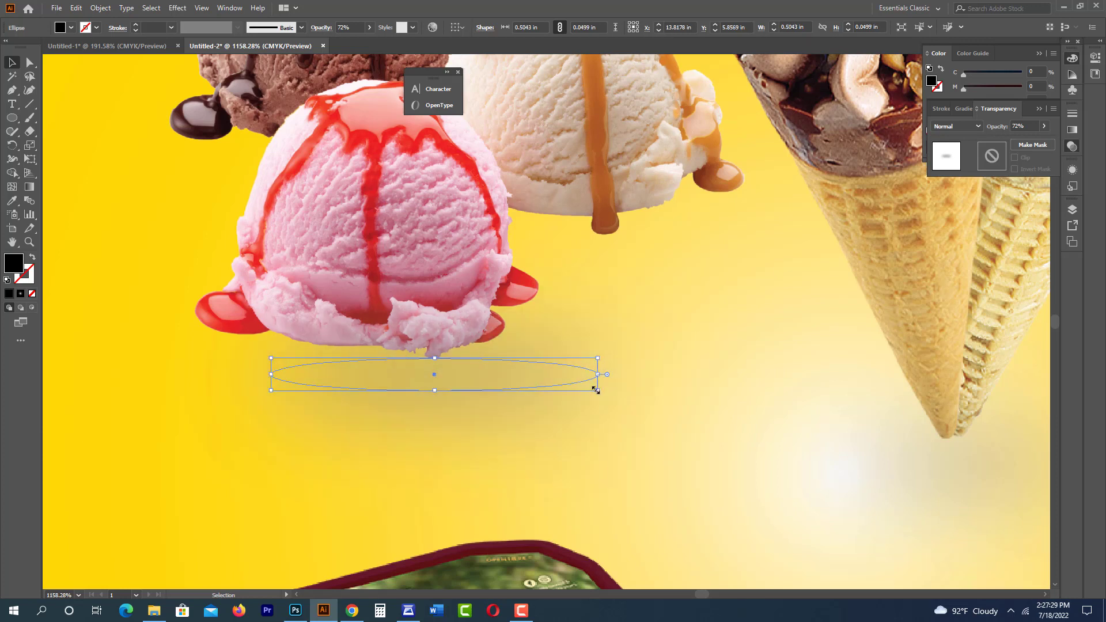
{"action": "left_click_drag", "start_coordinate": [499, 376], "coordinate": [501, 381]}
{"action": "left_click", "coordinate": [539, 393], "text": "ctrl+alt"}
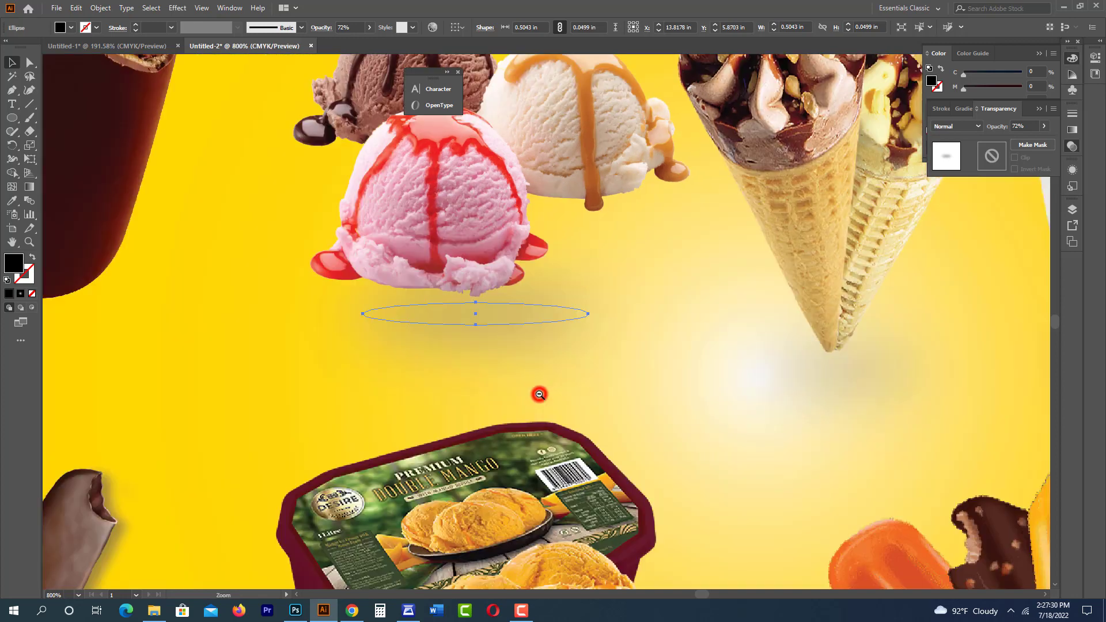
{"action": "left_click", "coordinate": [539, 394], "text": "ctrl+alt"}
{"action": "left_click", "coordinate": [539, 394], "text": "ctrl+alt"}
{"action": "left_click", "coordinate": [701, 509]}
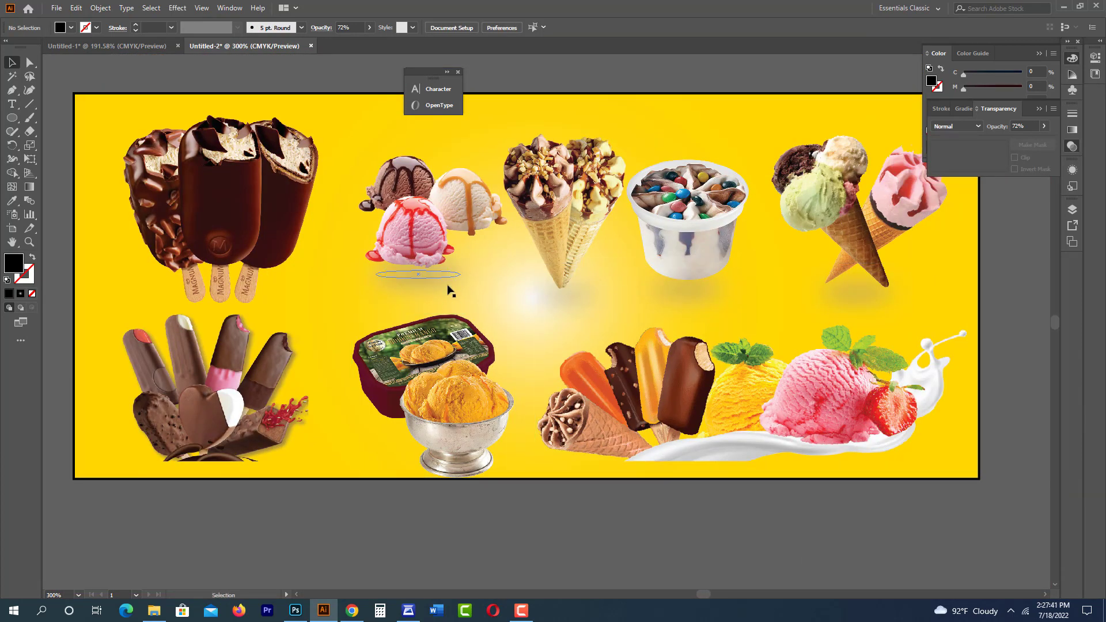
- Raise the mango tub and bowl slightly and move a shadow up beneath the bowl
{"action": "left_click_drag", "start_coordinate": [451, 473], "coordinate": [456, 454]}
{"action": "left_click", "coordinate": [501, 504]}
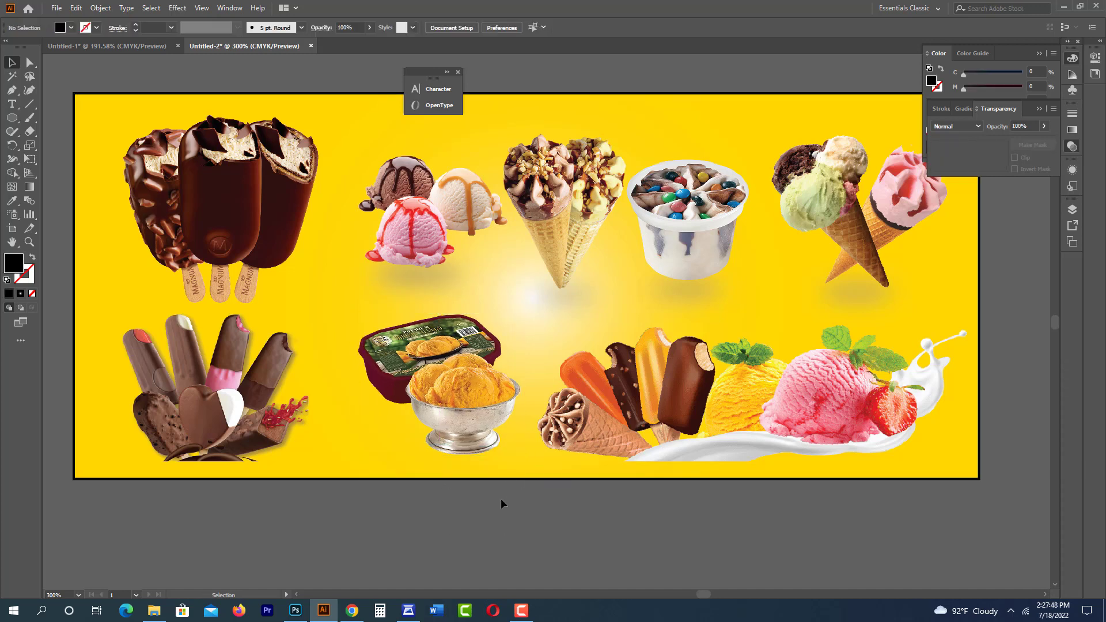
{"action": "left_click_drag", "start_coordinate": [500, 499], "coordinate": [502, 479]}
{"action": "left_click", "coordinate": [487, 499]}
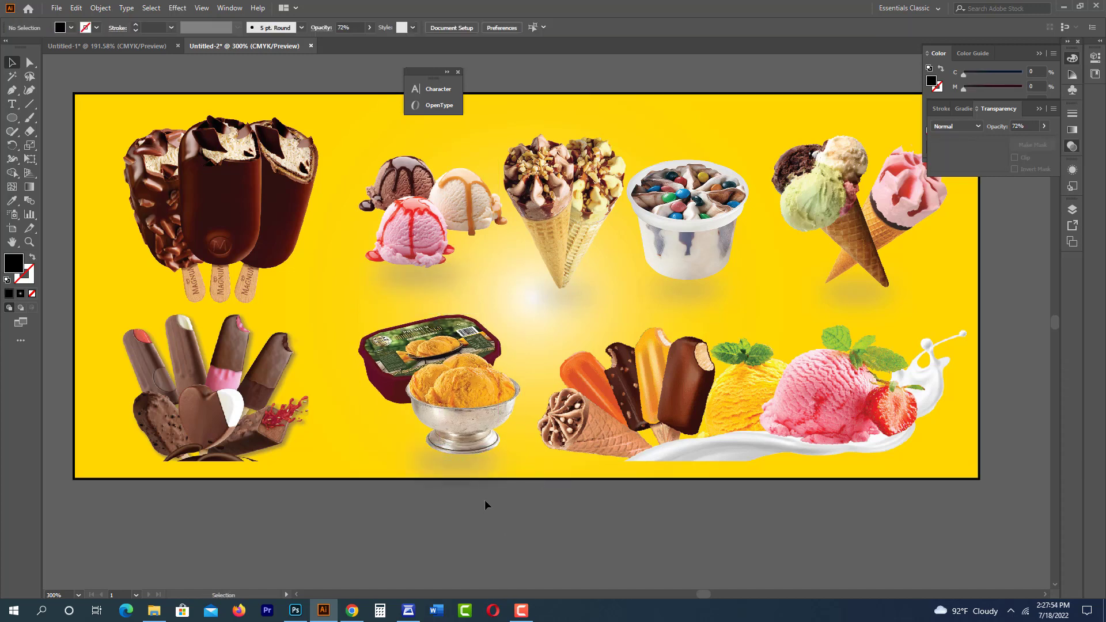
- Widen the shadow under the milk splash and lift the ice-cream group above it
{"action": "left_click_drag", "start_coordinate": [813, 497], "coordinate": [693, 482]}
{"action": "left_click", "coordinate": [553, 452]}
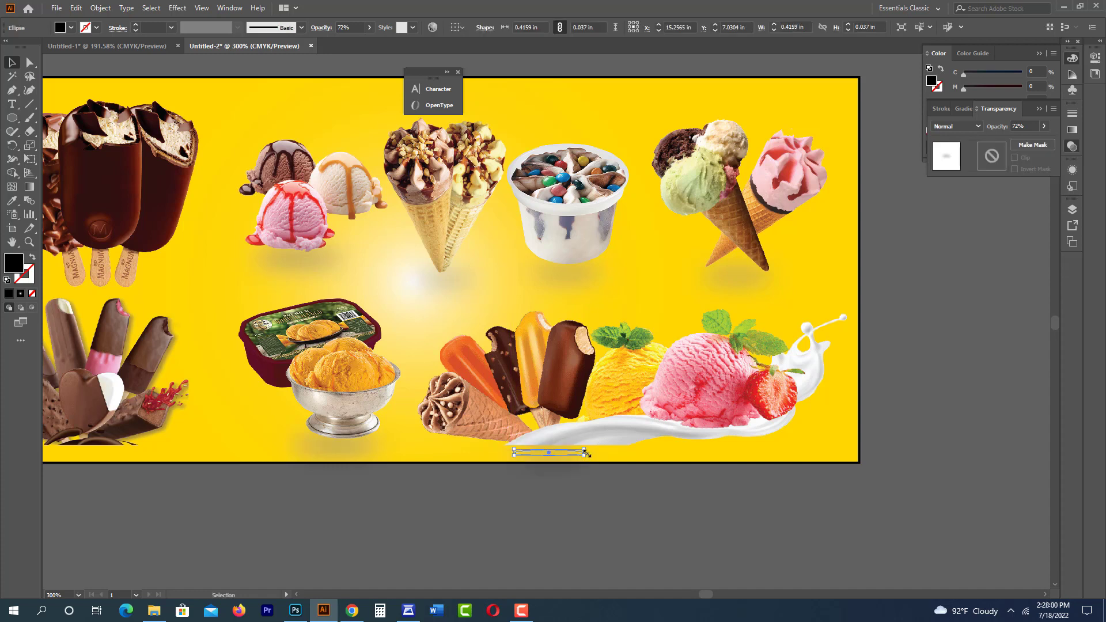
{"action": "left_click_drag", "start_coordinate": [593, 452], "coordinate": [710, 464]}
{"action": "left_click", "coordinate": [673, 466]}
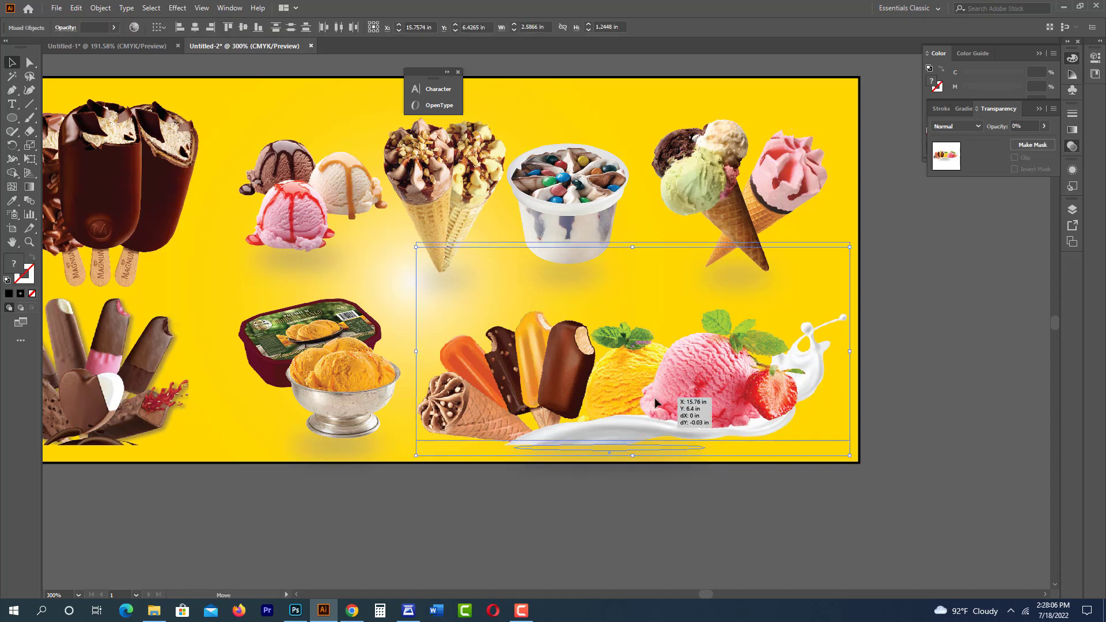
{"action": "left_click_drag", "start_coordinate": [654, 397], "coordinate": [657, 385]}
{"action": "left_click", "coordinate": [693, 482]}
{"action": "left_click_drag", "start_coordinate": [671, 452], "coordinate": [671, 458]}
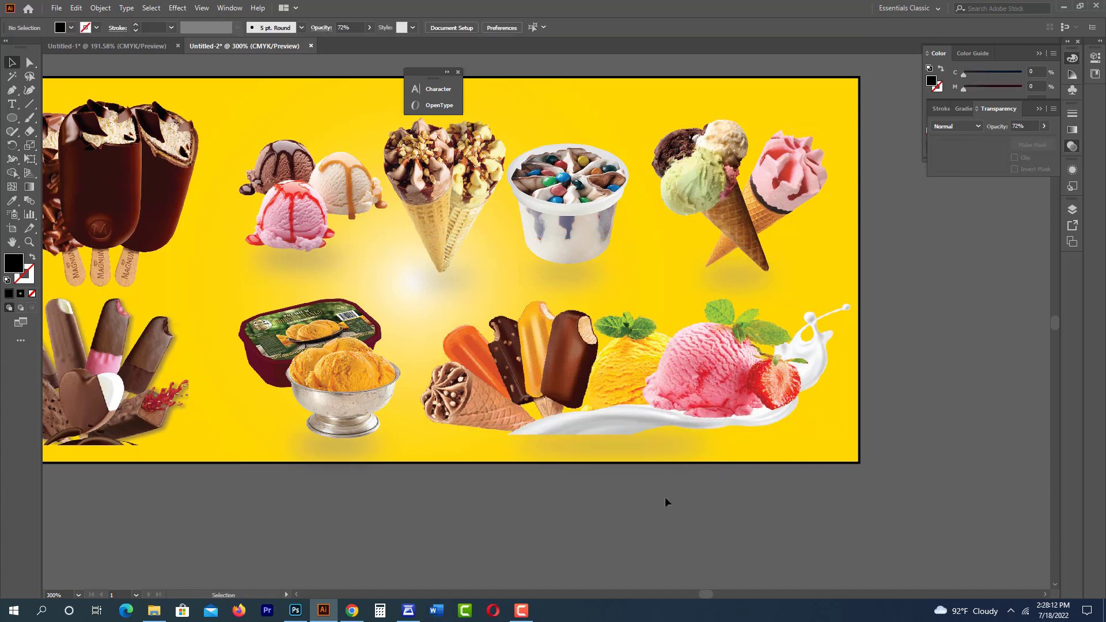
- Duplicate a shadow beneath the chocolate fingers and Magnum bars
{"action": "mouse_move", "coordinate": [349, 450]}
{"action": "left_mouse_down"}
{"action": "mouse_move", "coordinate": [719, 444]}
{"action": "mouse_move", "coordinate": [458, 447]}
{"action": "left_mouse_up"}
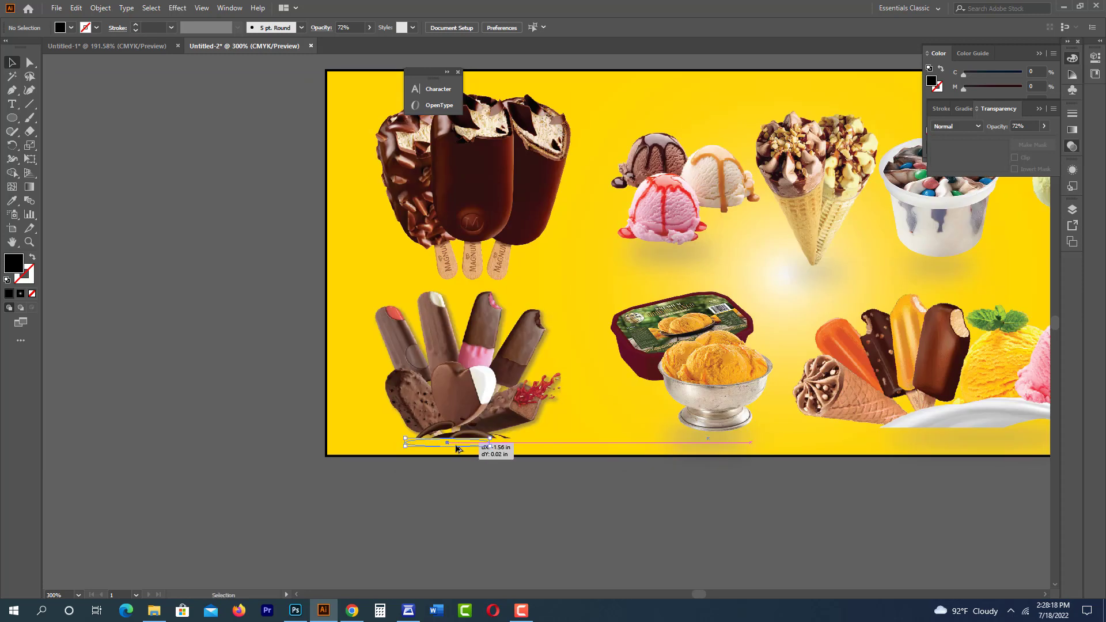
{"action": "left_click", "coordinate": [475, 435]}
{"action": "left_click", "coordinate": [479, 476]}
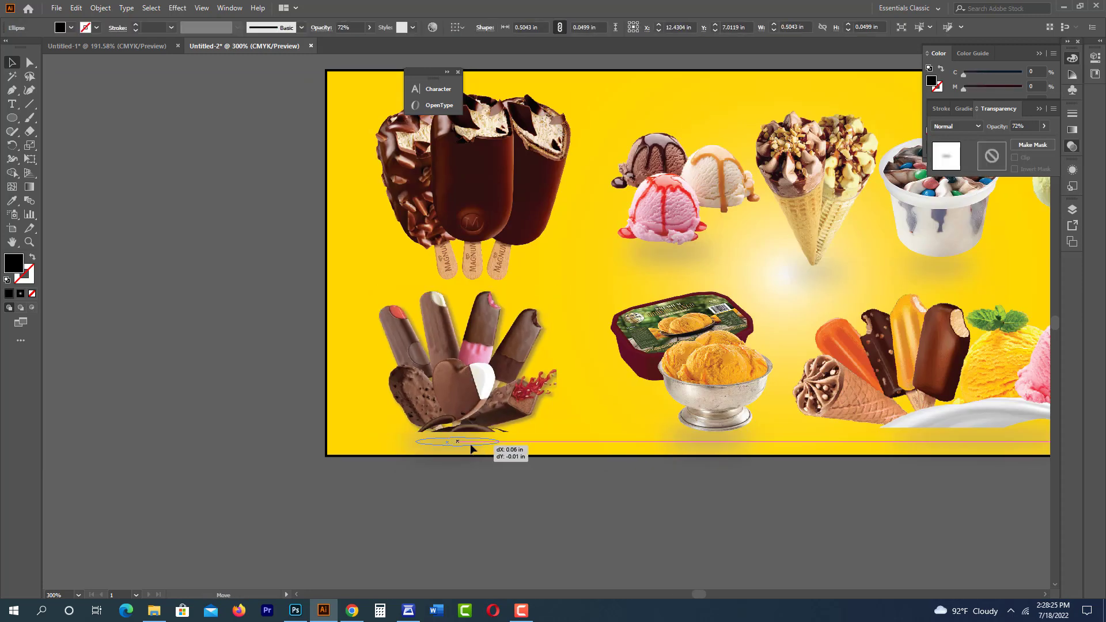
{"action": "key", "text": "ctrl+minus"}
{"action": "key", "text": "ctrl+minus"}
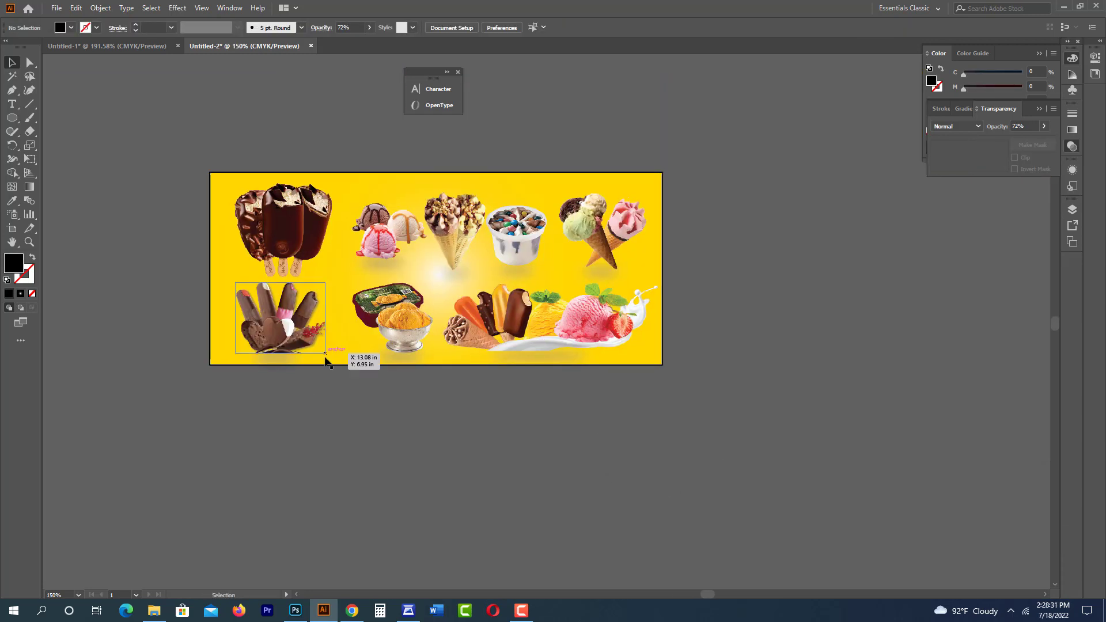
{"action": "scroll", "coordinate": [321, 358], "scroll_direction": "up", "scroll_amount": 4}
{"action": "left_click", "coordinate": [457, 304]}
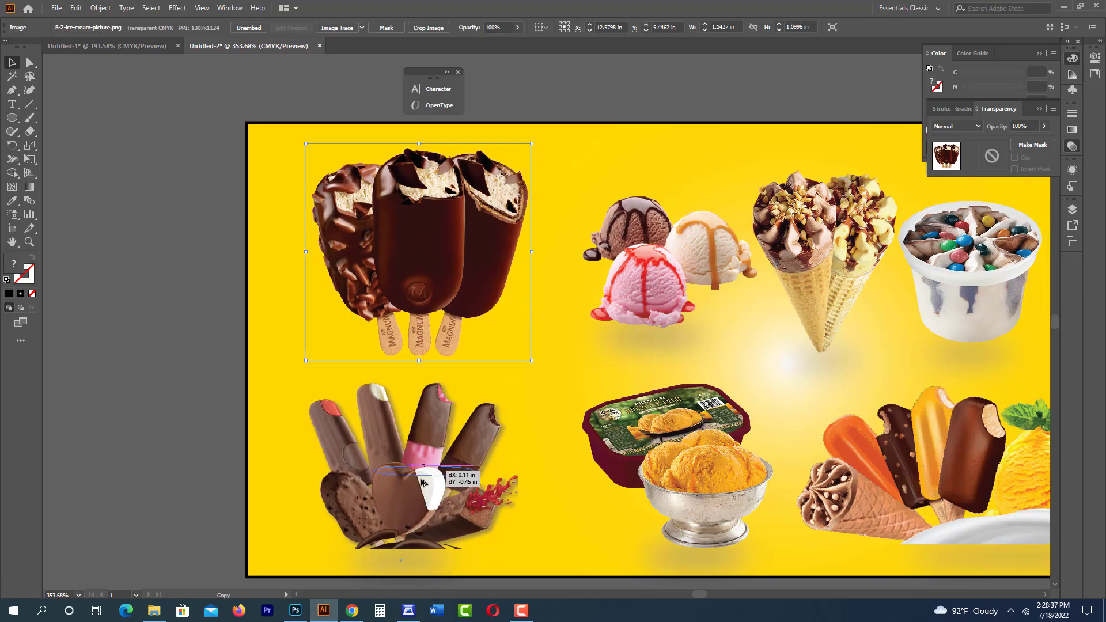
{"action": "left_click_drag", "start_coordinate": [651, 348], "coordinate": [423, 384]}
{"action": "left_click", "coordinate": [88, 357]}
{"action": "left_click", "coordinate": [705, 448], "text": "ctrl+alt"}
{"action": "key", "text": "ctrl+minus"}
{"action": "key", "text": "ctrl+minus"}
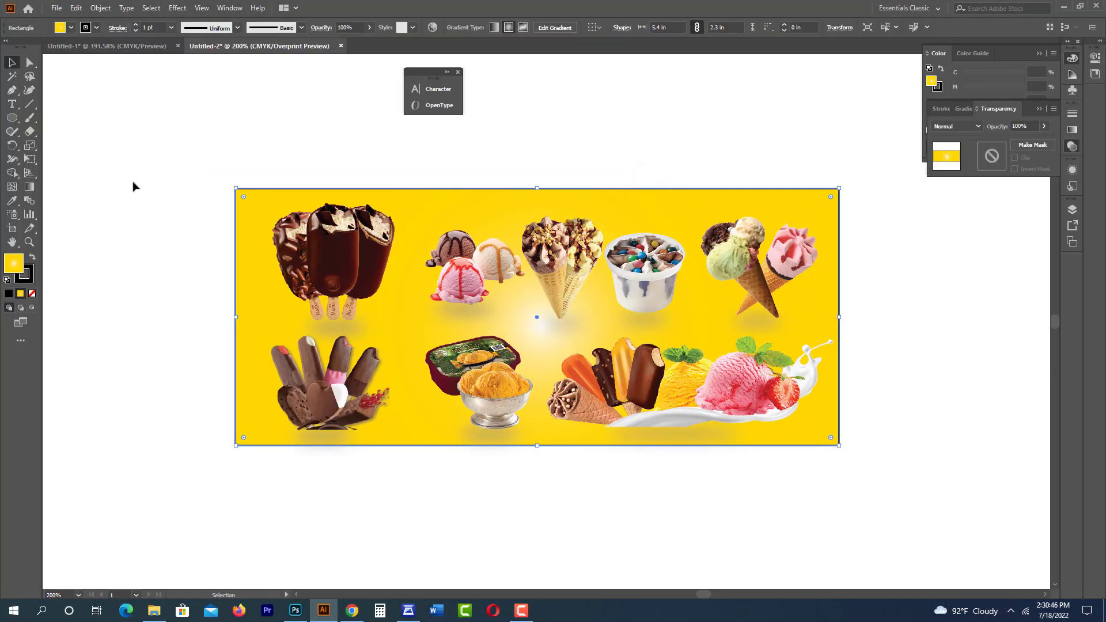
- Shift the radial gradient's centre just below the middle and rotate it to point upward
{"action": "left_click", "coordinate": [26, 190]}
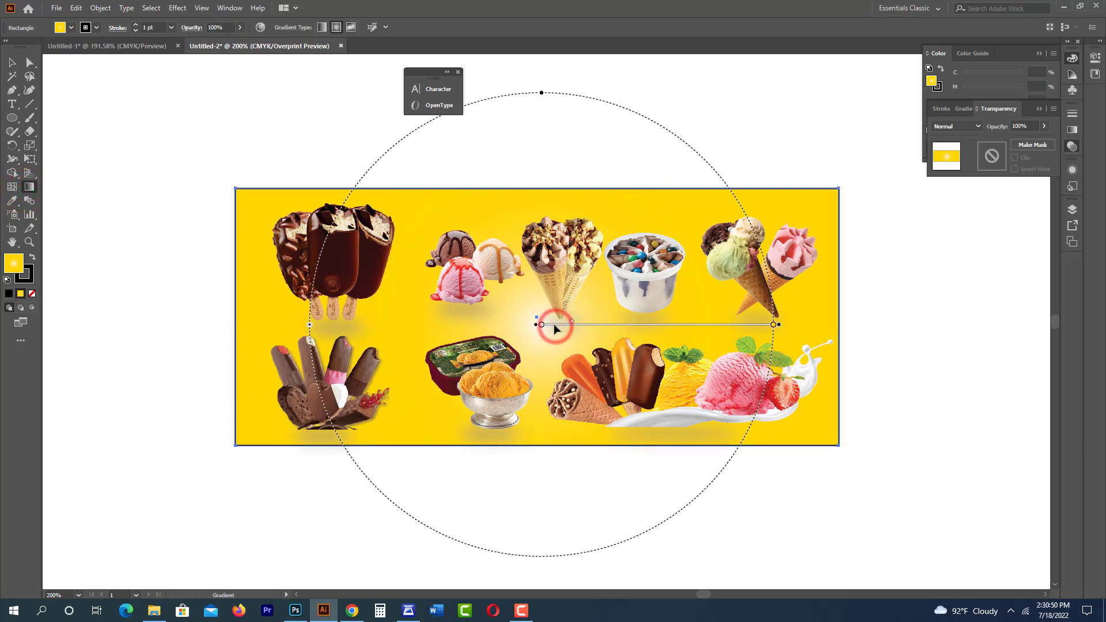
{"action": "mouse_move", "coordinate": [554, 324]}
{"action": "left_mouse_down"}
{"action": "mouse_move", "coordinate": [517, 332]}
{"action": "mouse_move", "coordinate": [548, 352]}
{"action": "left_mouse_up"}
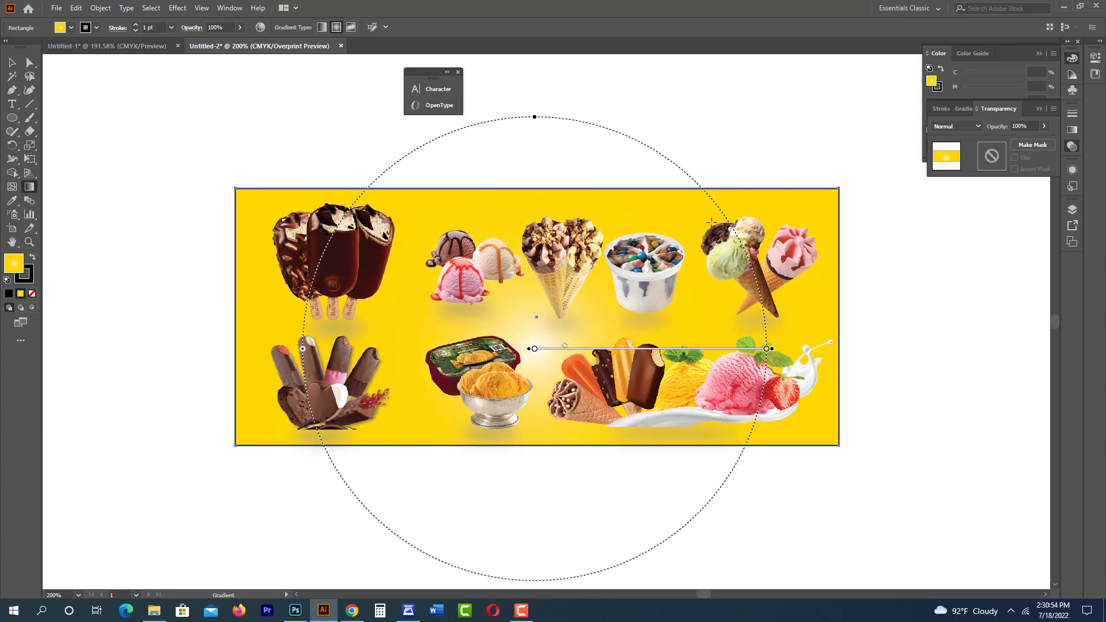
{"action": "left_click_drag", "start_coordinate": [776, 351], "coordinate": [528, 198]}
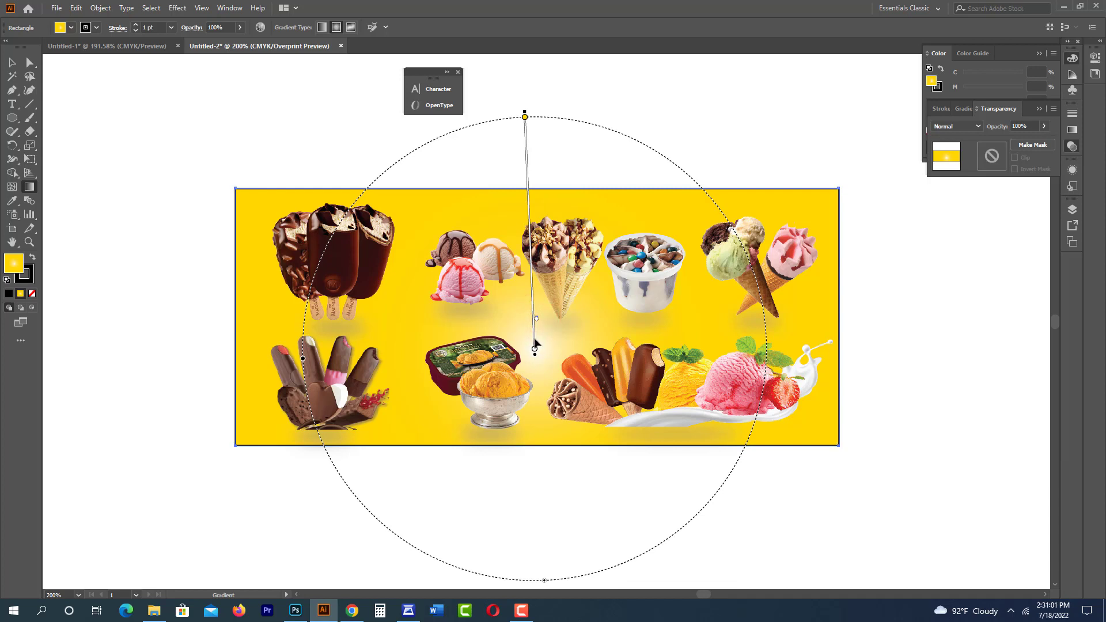
{"action": "left_click_drag", "start_coordinate": [535, 346], "coordinate": [537, 354]}
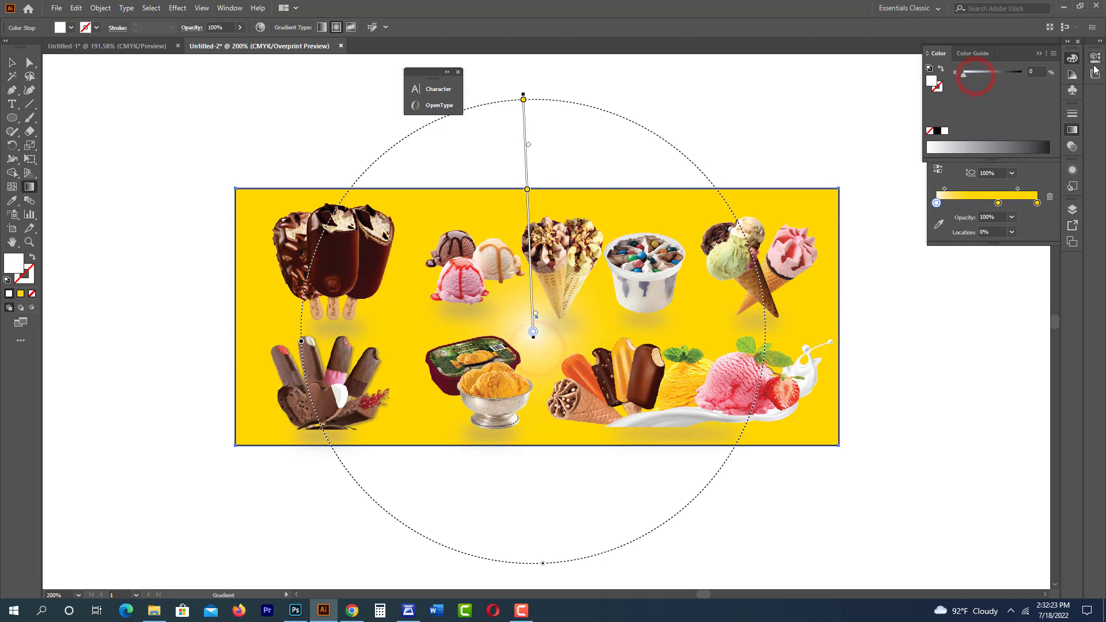
- Make the gradient's centre stop a CMYK orange with yellow 100 and magenta about 44
{"action": "left_click", "coordinate": [1051, 56]}
{"action": "left_click", "coordinate": [985, 109]}
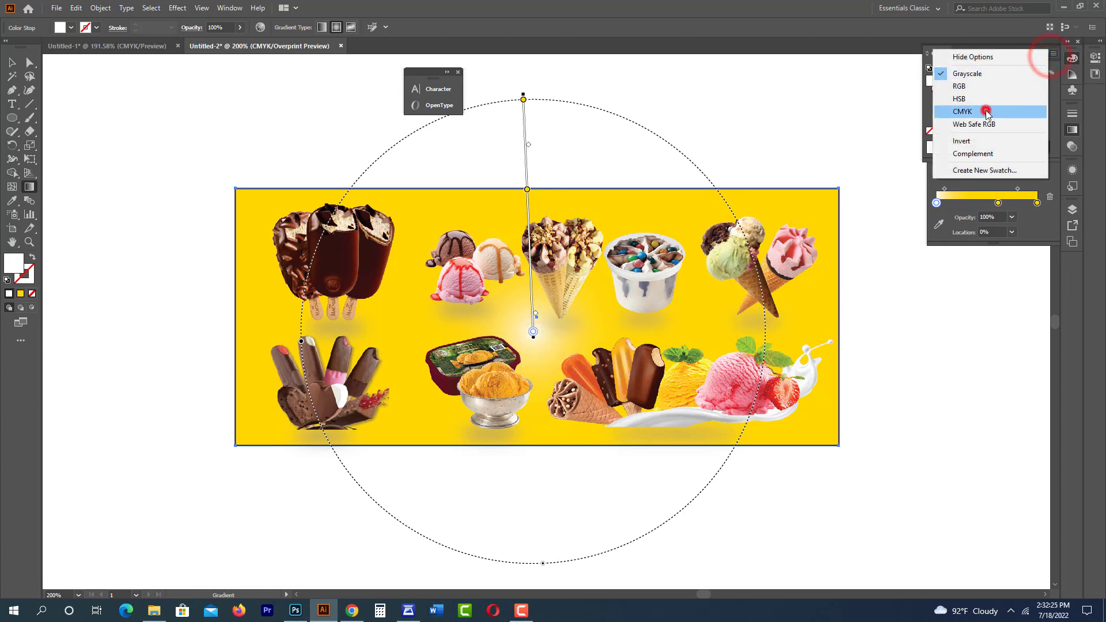
{"action": "left_click", "coordinate": [977, 102]}
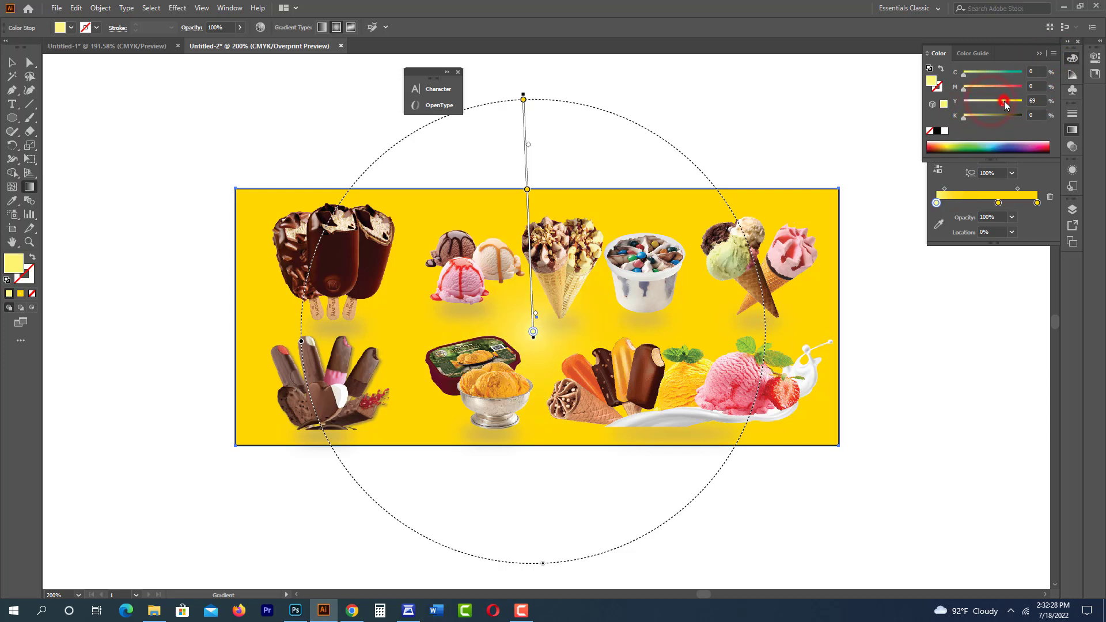
{"action": "mouse_move", "coordinate": [1000, 104]}
{"action": "left_mouse_down"}
{"action": "mouse_move", "coordinate": [949, 102]}
{"action": "mouse_move", "coordinate": [977, 87]}
{"action": "mouse_move", "coordinate": [938, 88]}
{"action": "left_mouse_up"}
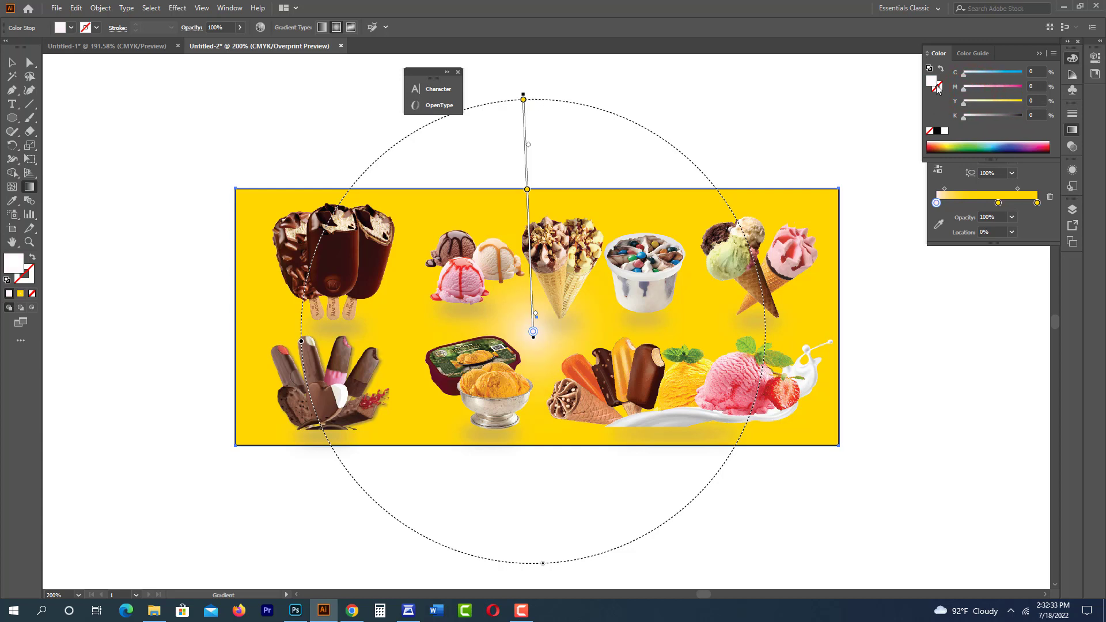
{"action": "left_click", "coordinate": [983, 101]}
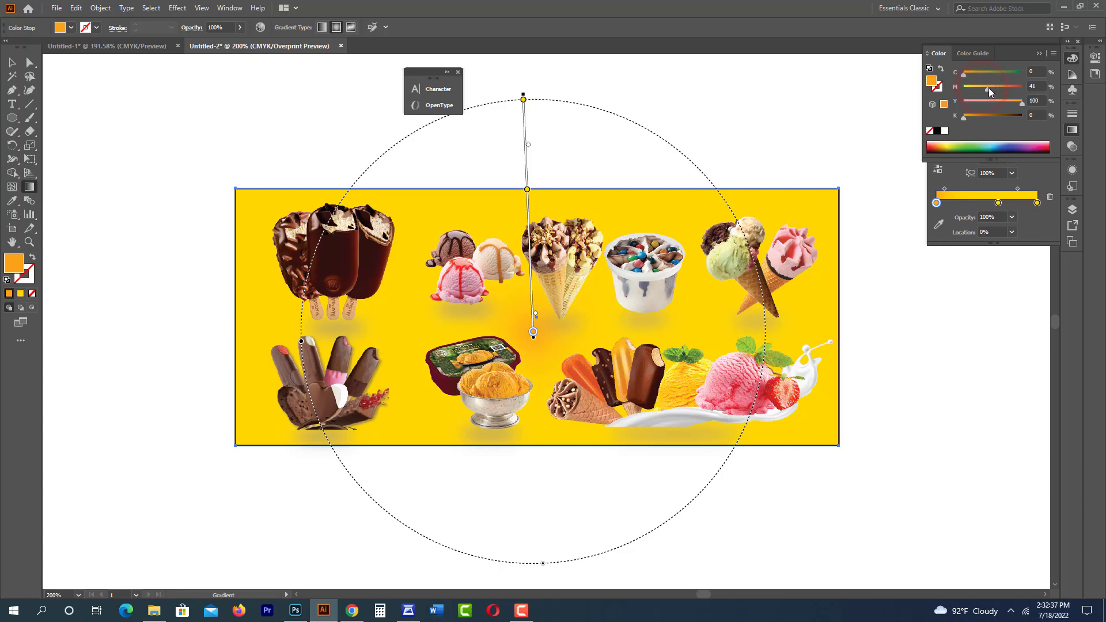
{"action": "left_click_drag", "start_coordinate": [989, 91], "coordinate": [988, 92]}
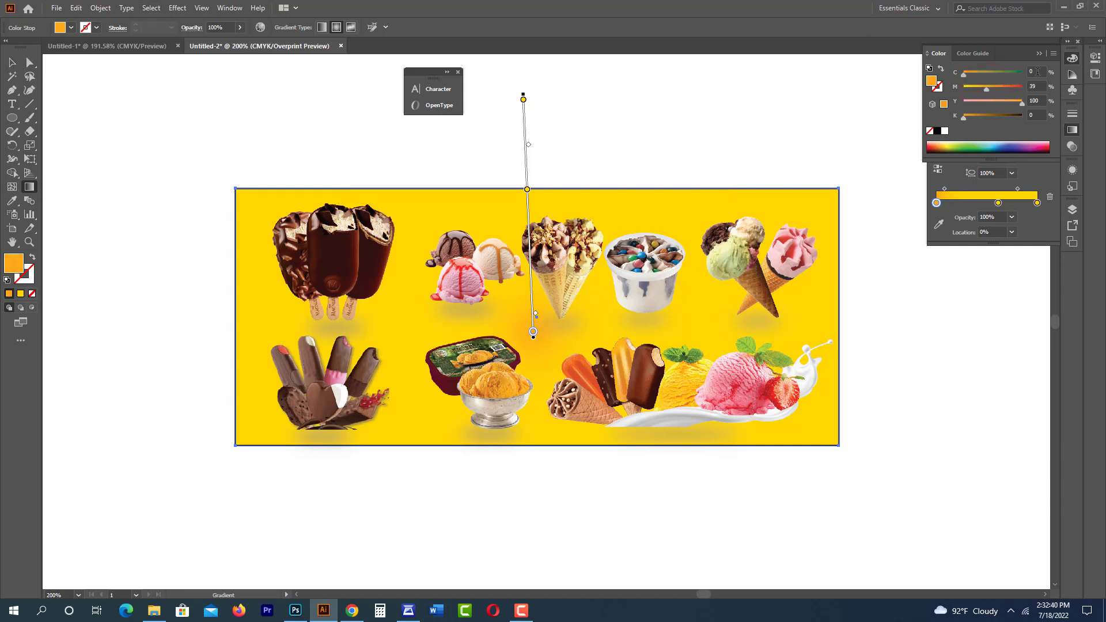
{"action": "left_click", "coordinate": [989, 91]}
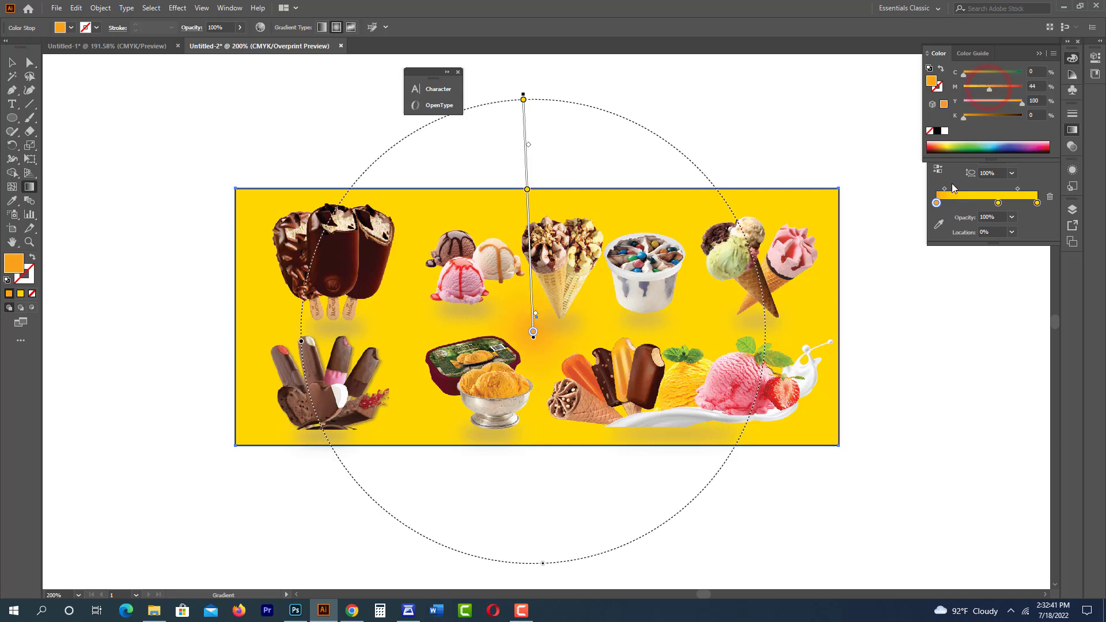
- Move the midpoint to 41.25%, add a stop at 72.63%, and set the outer midpoint to 62.79%
{"action": "left_click_drag", "start_coordinate": [945, 189], "coordinate": [957, 189]}
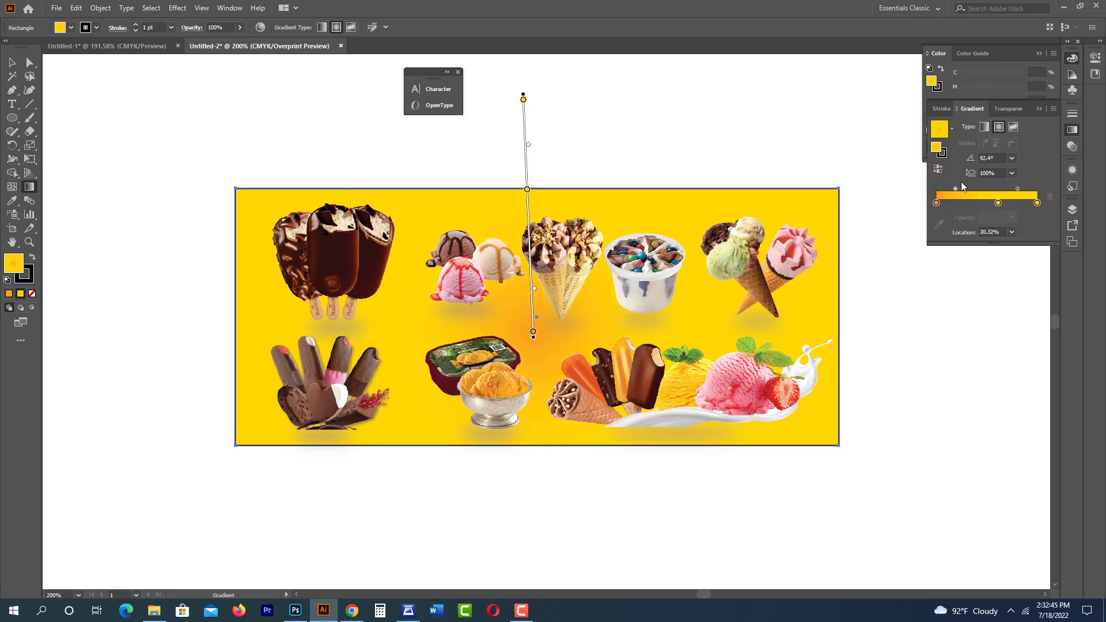
{"action": "left_click_drag", "start_coordinate": [956, 188], "coordinate": [961, 188]}
{"action": "mouse_move", "coordinate": [475, 130]}
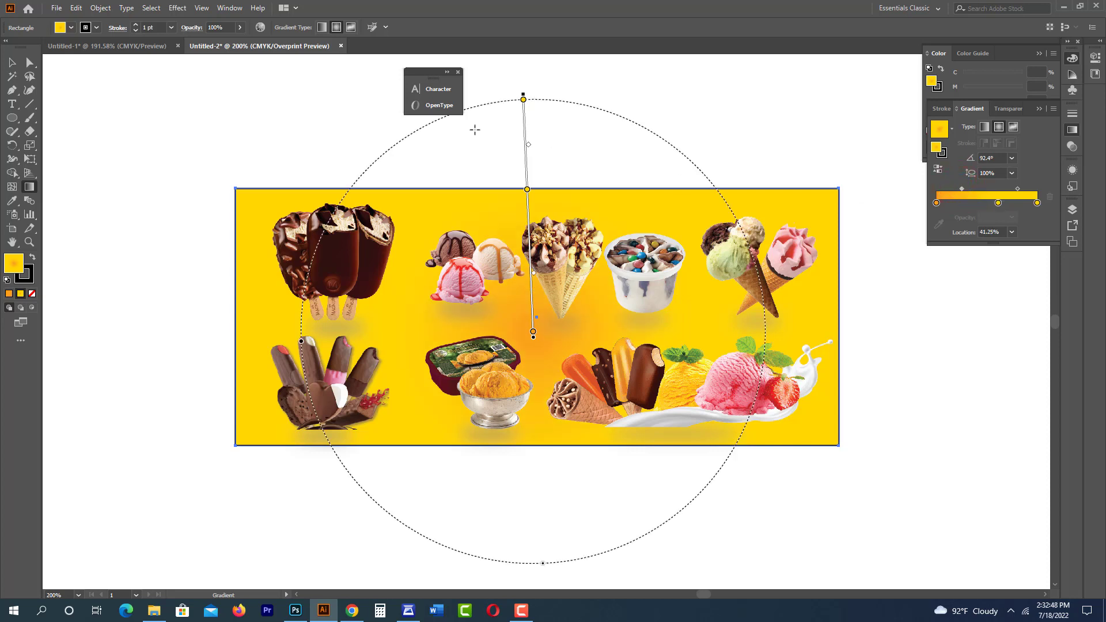
{"action": "left_click_drag", "start_coordinate": [527, 190], "coordinate": [526, 165]}
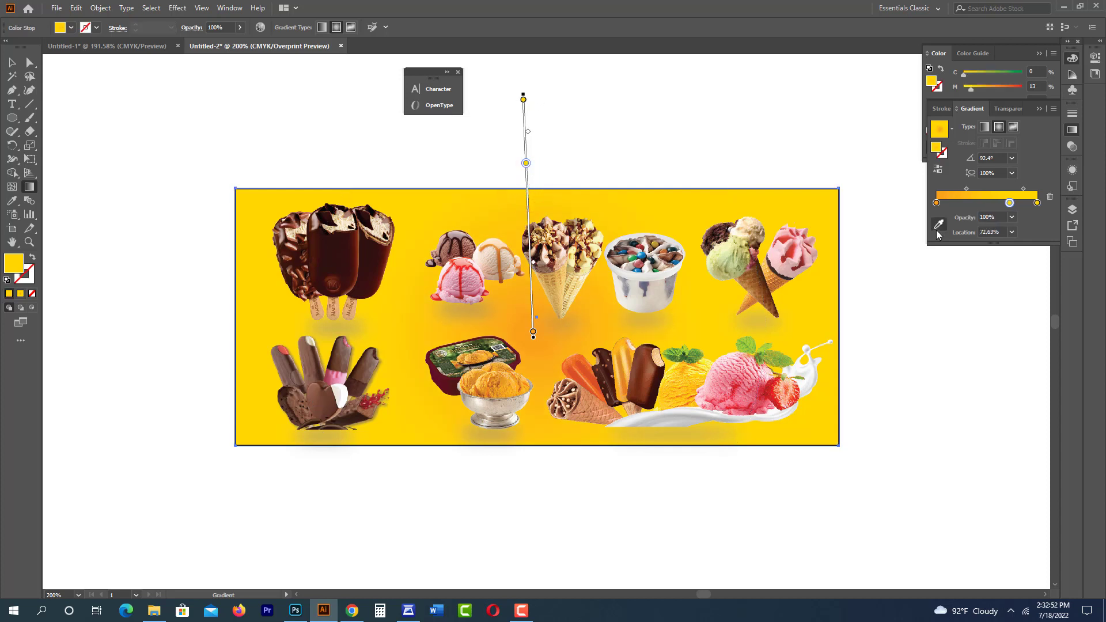
{"action": "left_click_drag", "start_coordinate": [966, 188], "coordinate": [991, 192]}
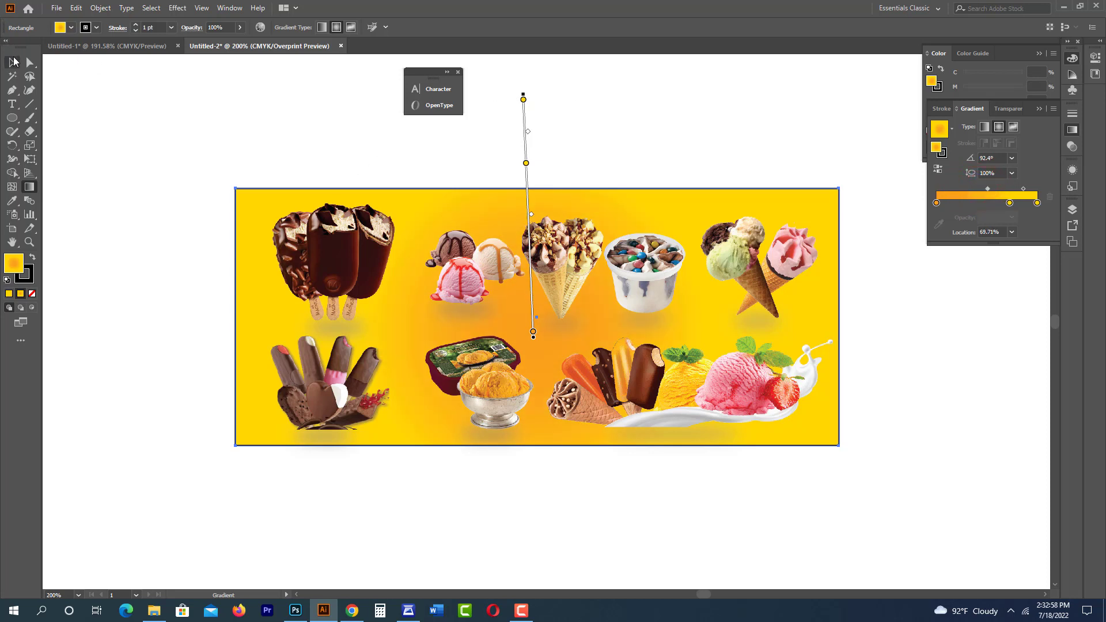
{"action": "left_click", "coordinate": [13, 62]}
{"action": "left_click", "coordinate": [250, 128]}
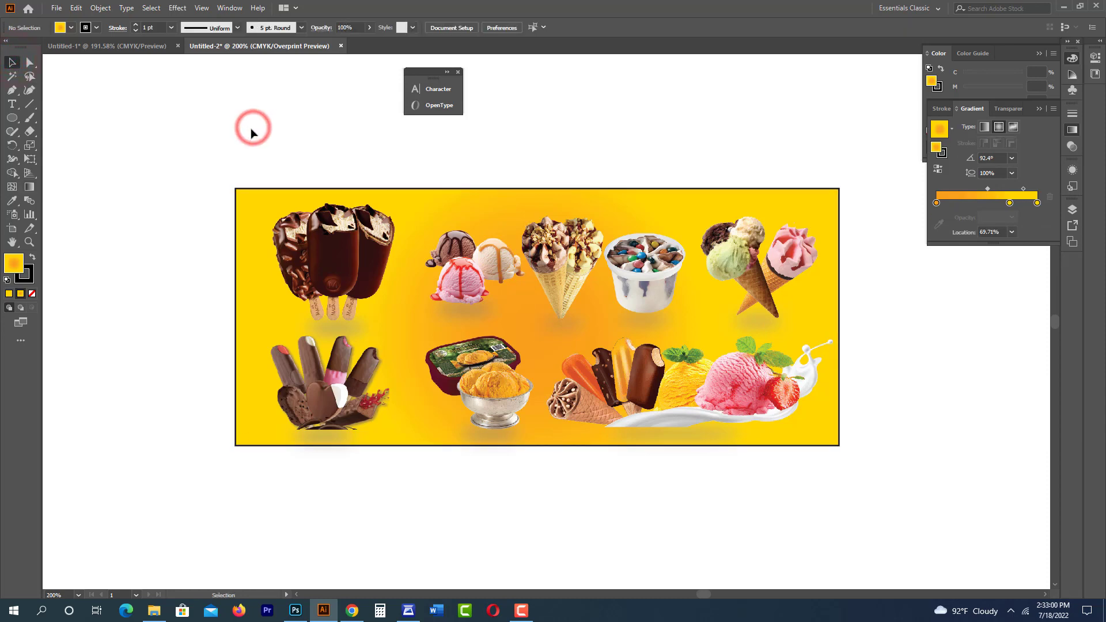
- Set the background rectangle's stroke to None
{"action": "left_click", "coordinate": [301, 173], "text": "ctrl"}
{"action": "left_click", "coordinate": [693, 176]}
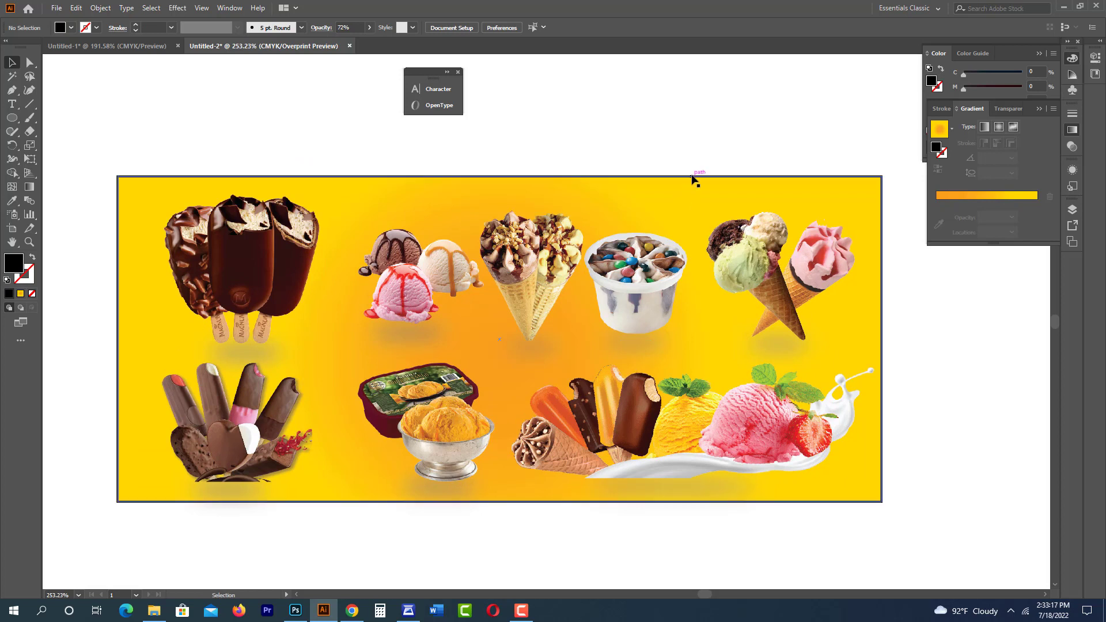
{"action": "left_click", "coordinate": [24, 273]}
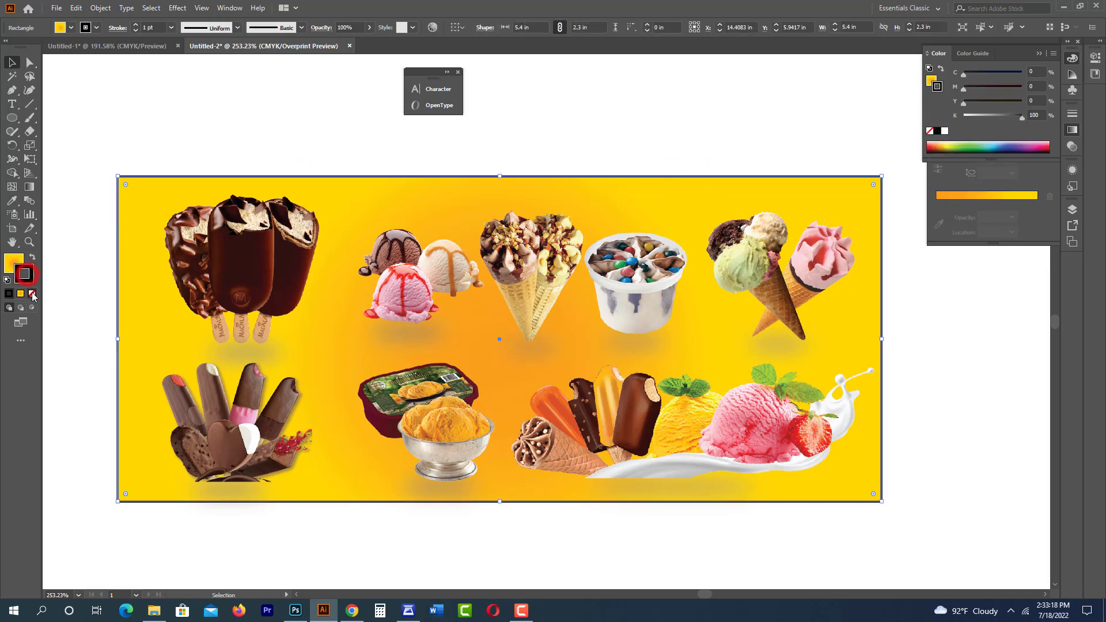
{"action": "left_click", "coordinate": [32, 293]}
{"action": "left_click", "coordinate": [80, 264]}
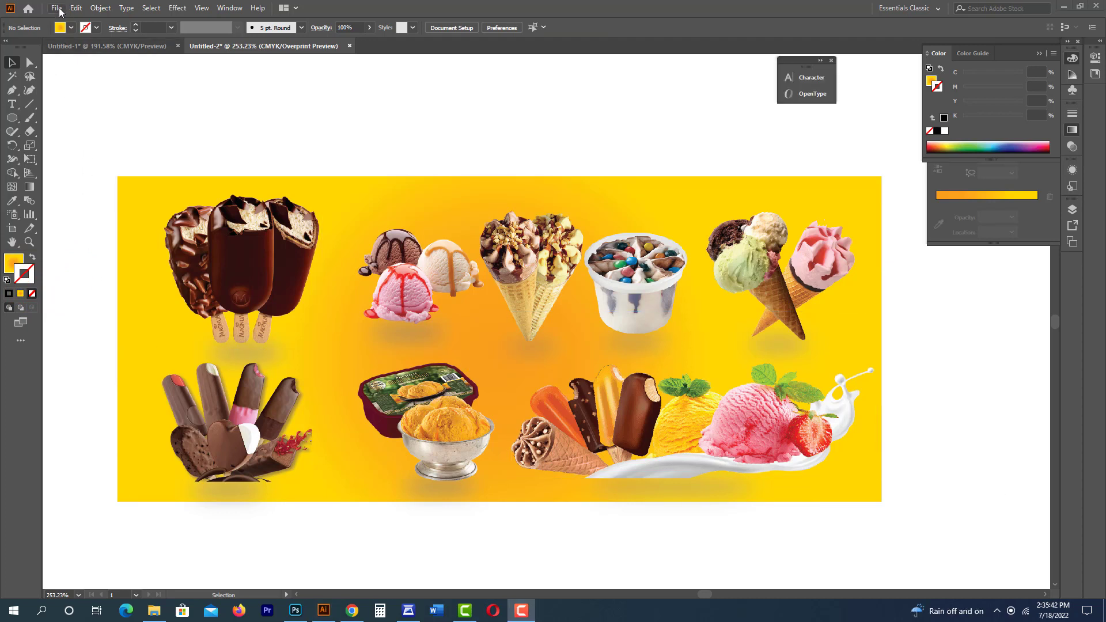
- Save the banner as 'ice cream banner' on New Volume (D:) in Illustrator 2020 format
{"action": "left_click", "coordinate": [57, 8]}
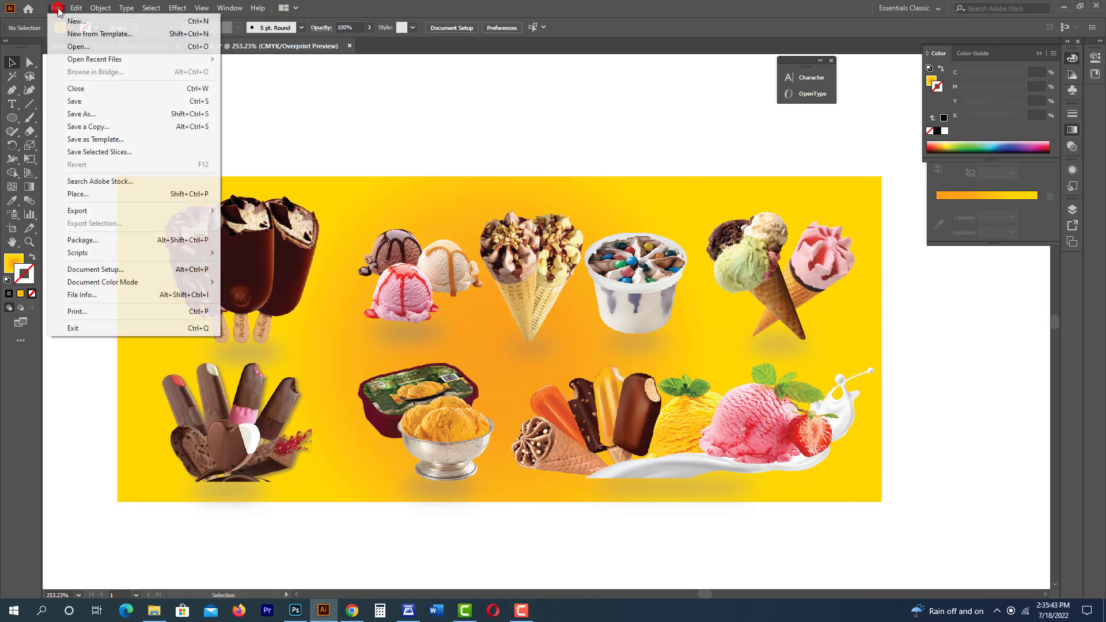
{"action": "left_click", "coordinate": [76, 102]}
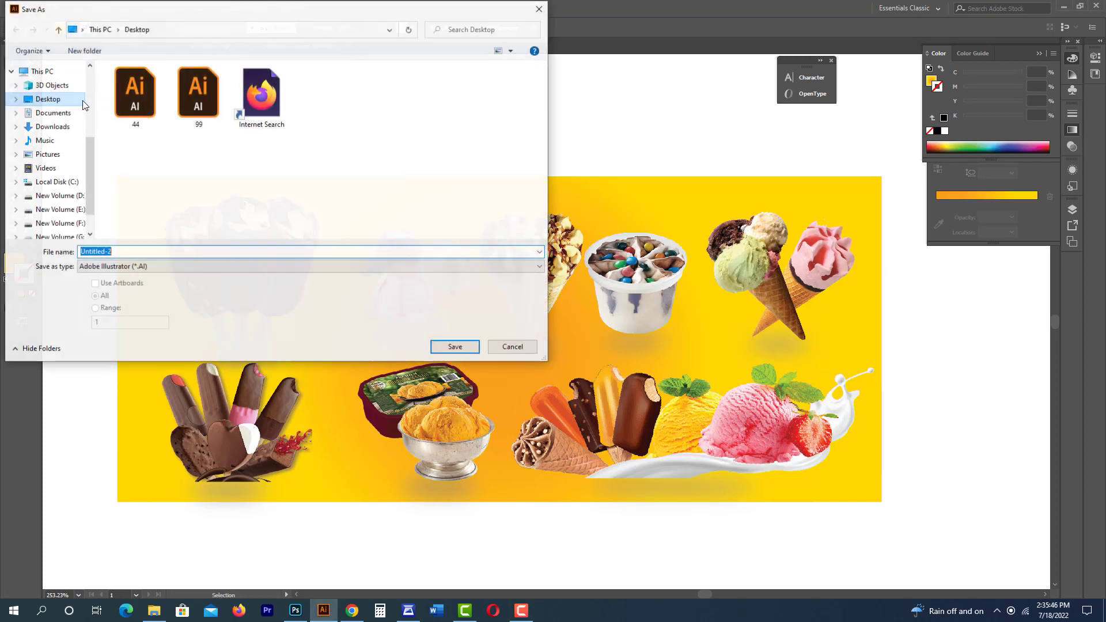
{"action": "left_click", "coordinate": [58, 195]}
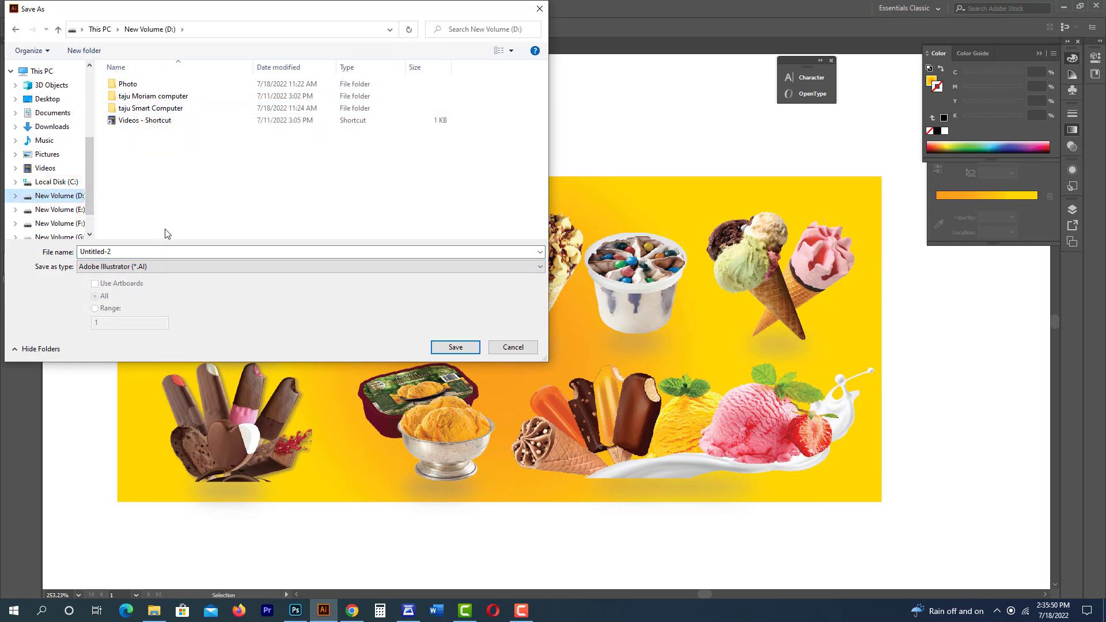
{"action": "left_click", "coordinate": [144, 251]}
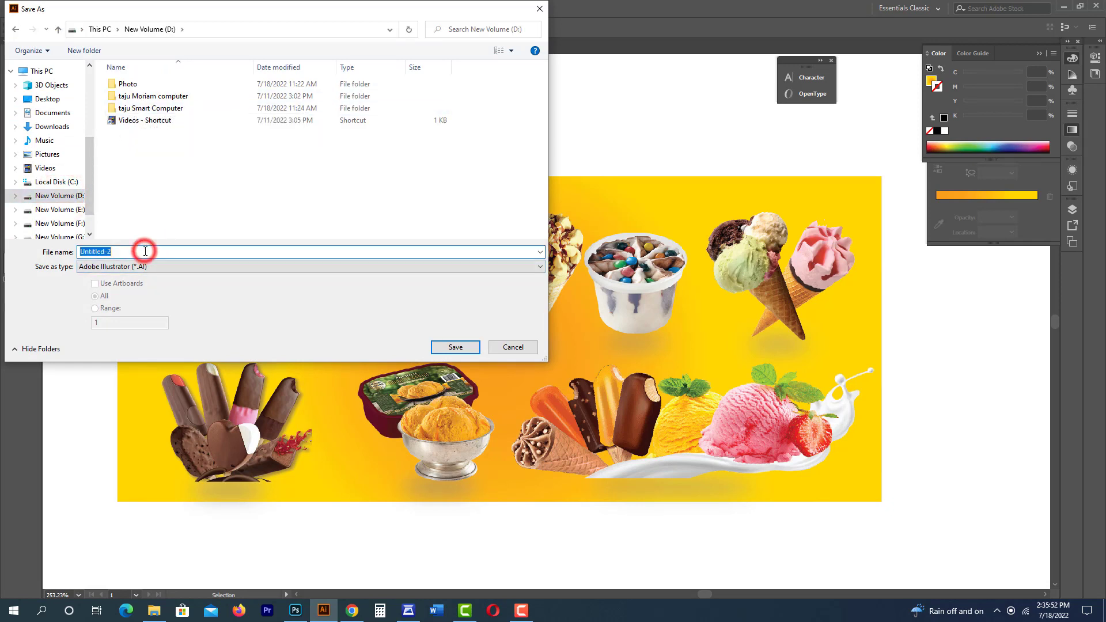
{"action": "type", "text": "ice cream b"}
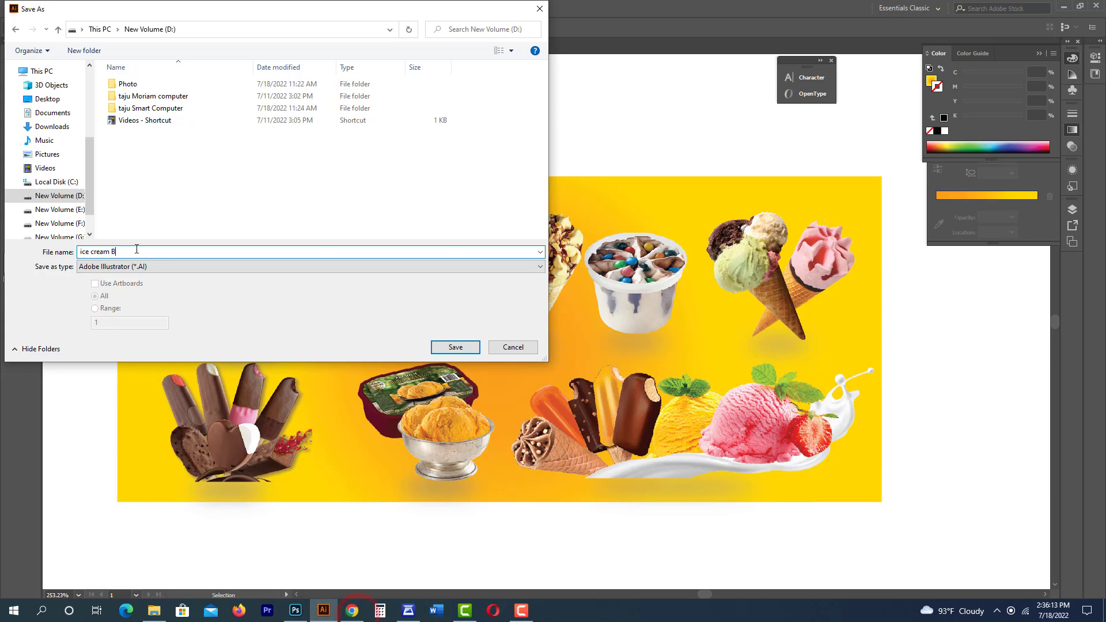
{"action": "type", "text": "Ba"}
{"action": "key", "text": "Return"}
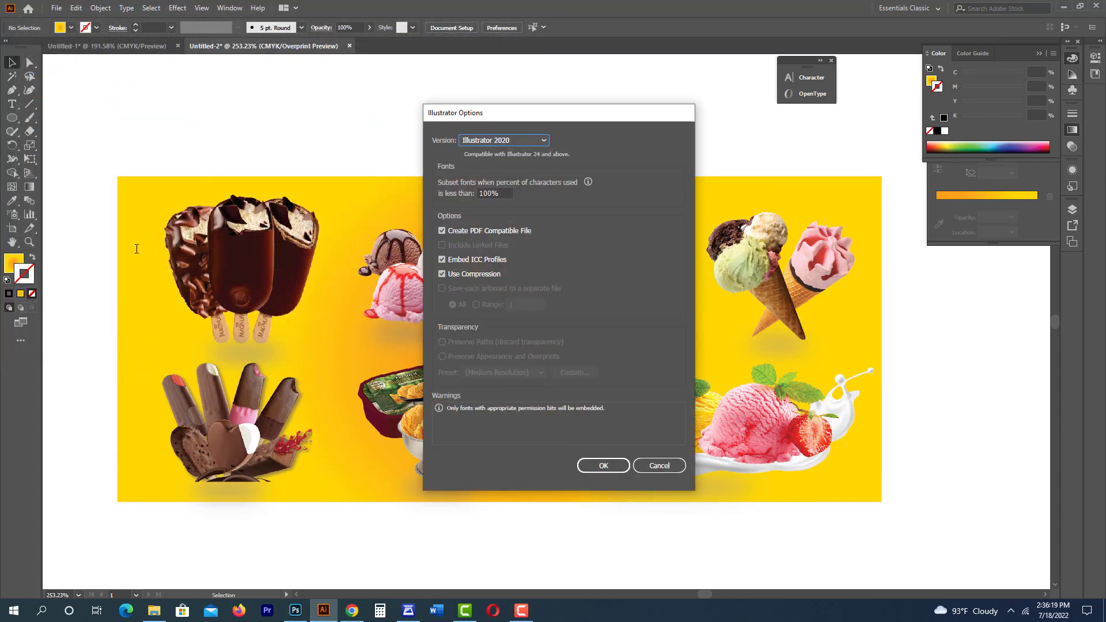
{"action": "left_click", "coordinate": [599, 466]}
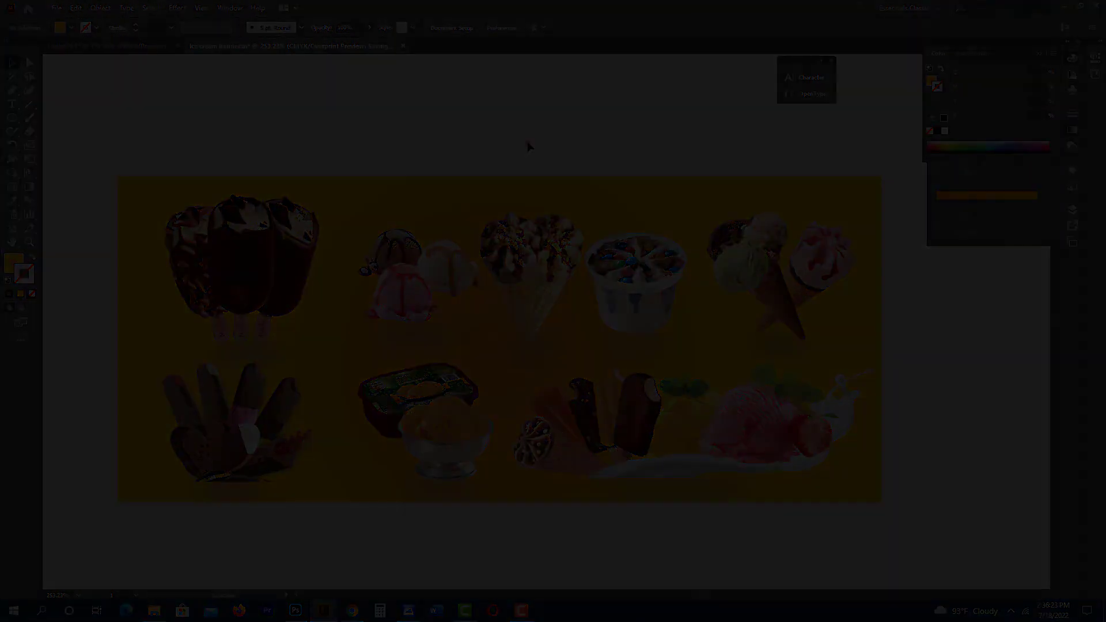